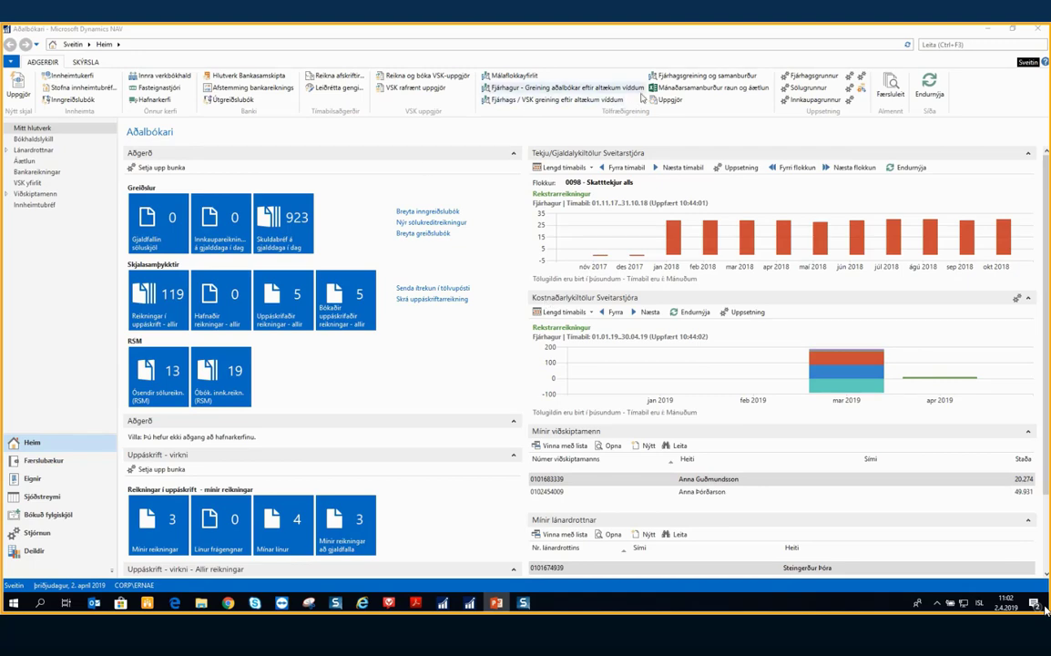
Search for fjárhagsskema and open the Fjárhagsskema list from the Greining & skýrslugerð department page
left_click(941, 43)
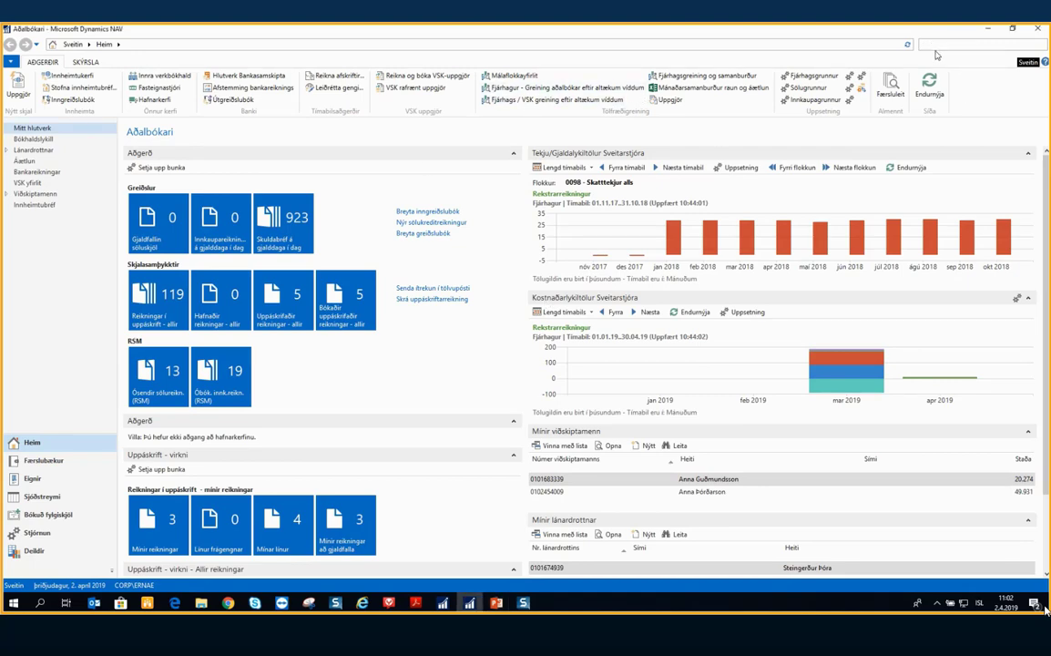
type("fjárhag")
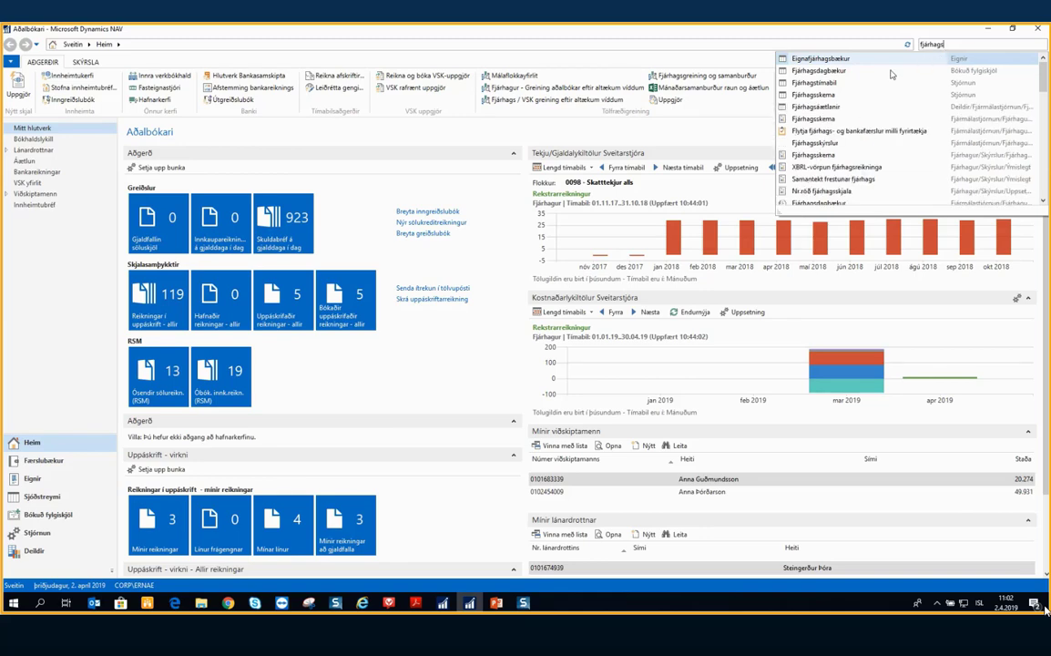
type("skema")
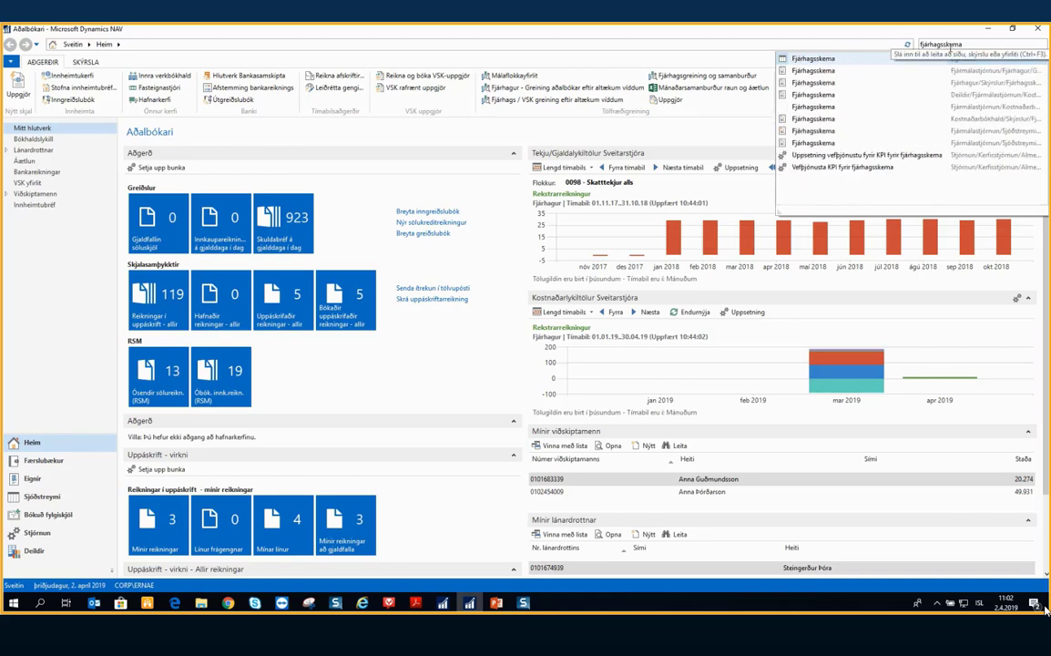
left_click(983, 71)
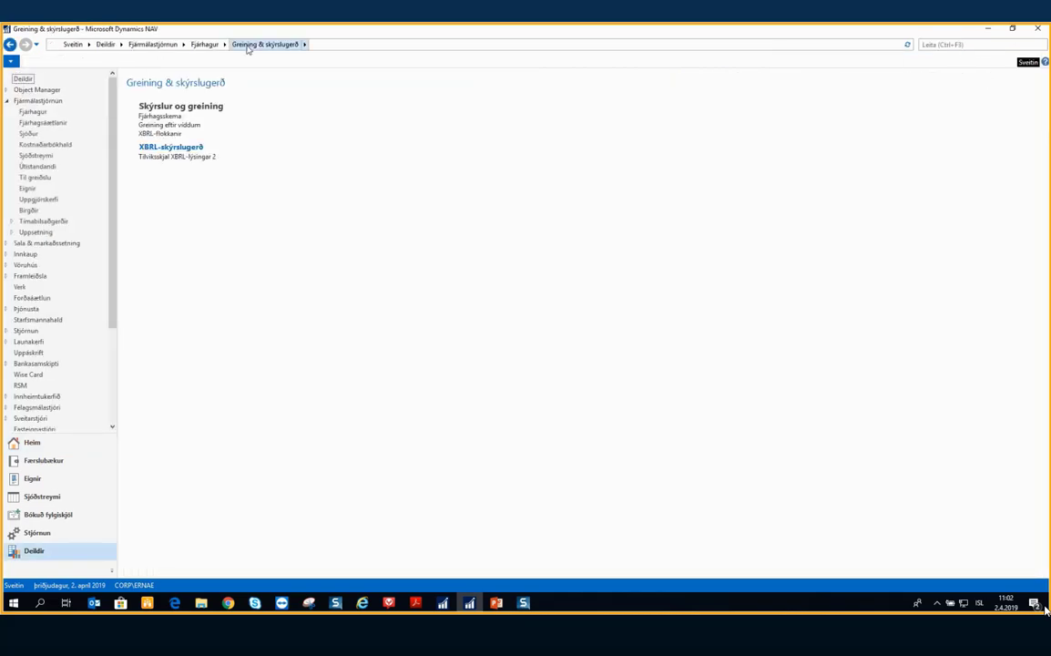
left_click(171, 120)
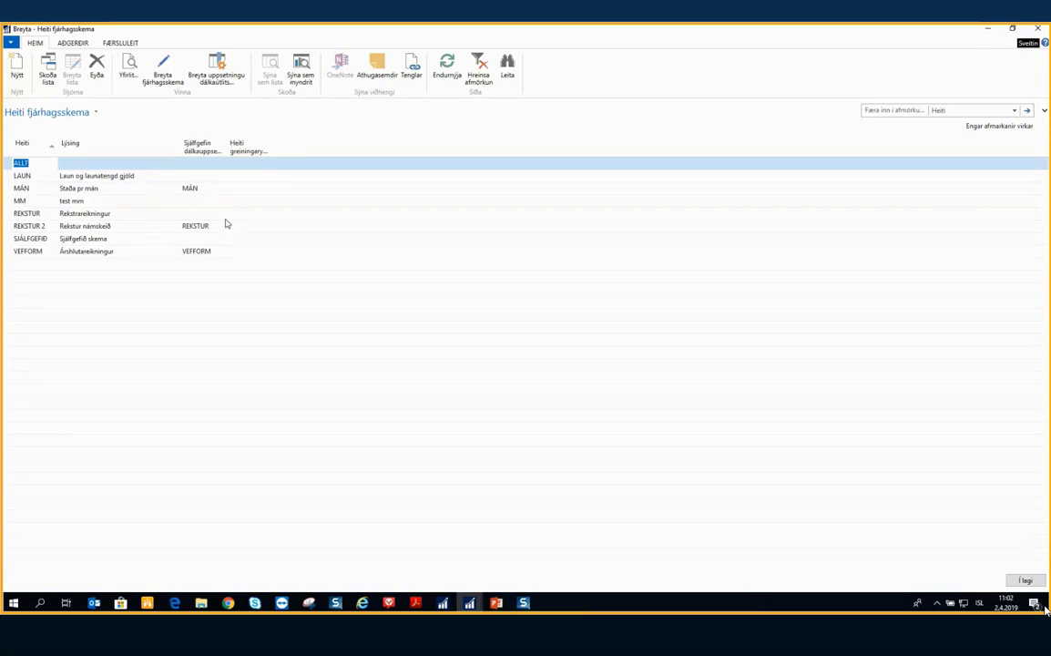
Examine the available default column layouts for the REKSTUR 2 schedule, including their detailed list, without changing the selection
left_click(100, 228)
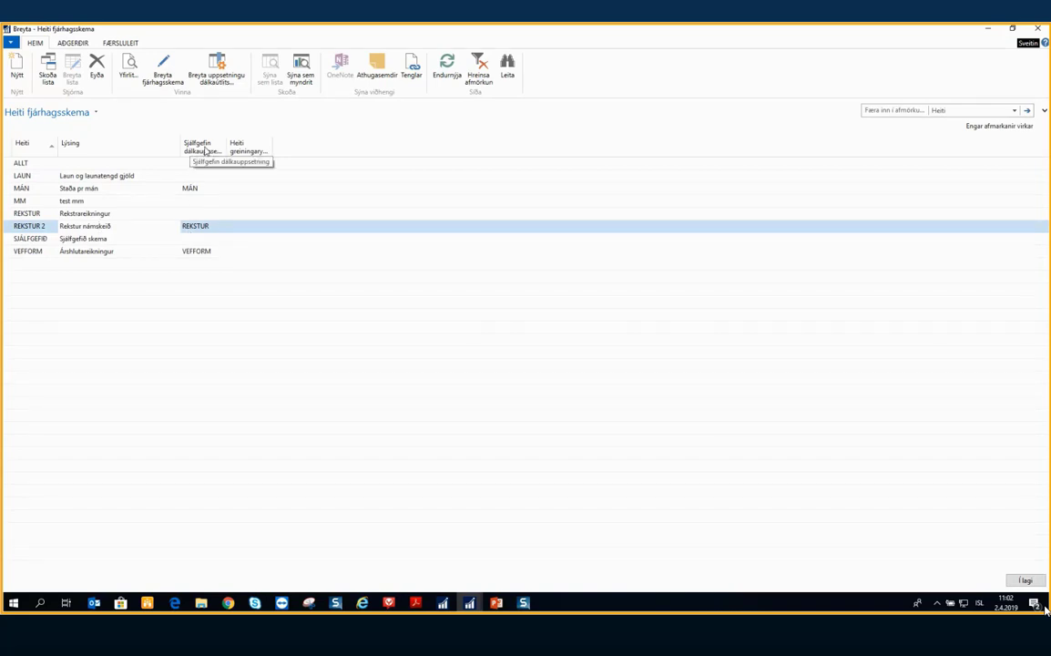
left_click(193, 226)
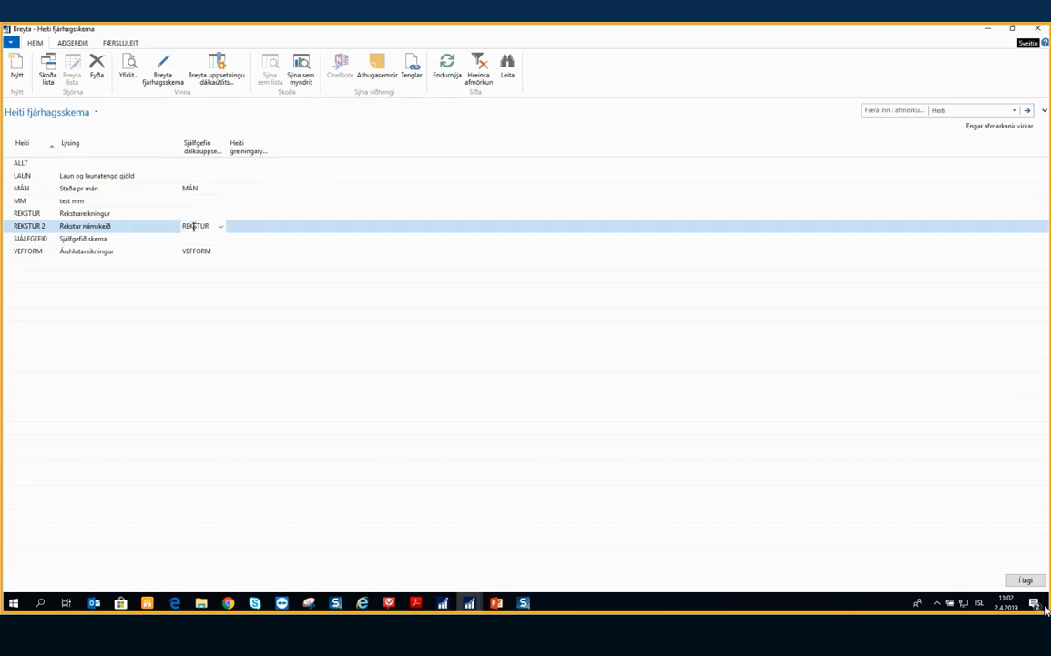
left_click(221, 228)
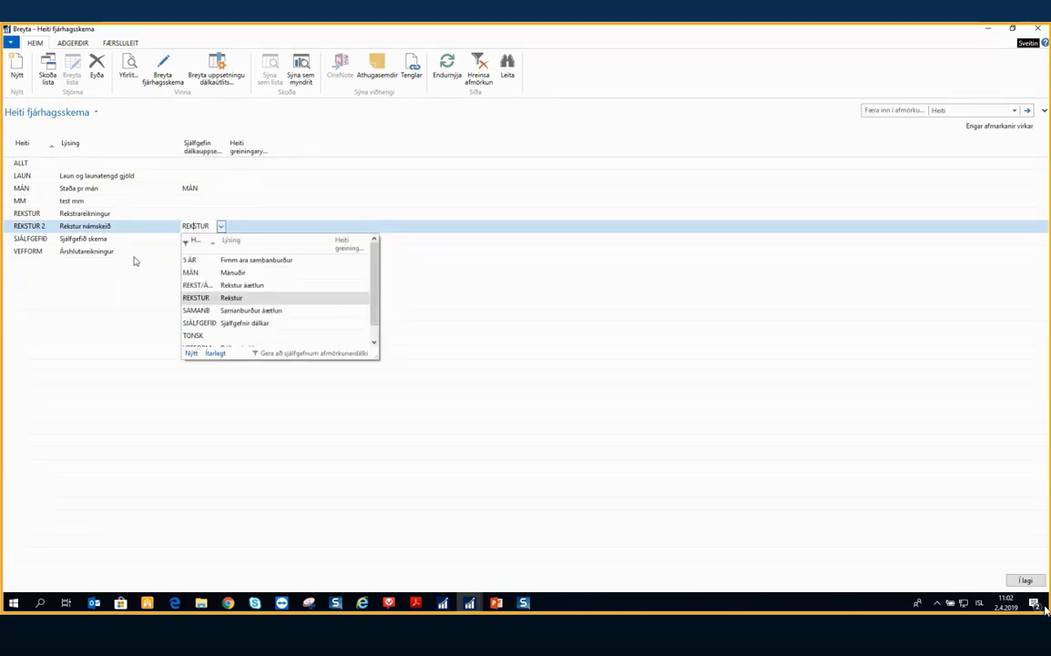
left_click(215, 353)
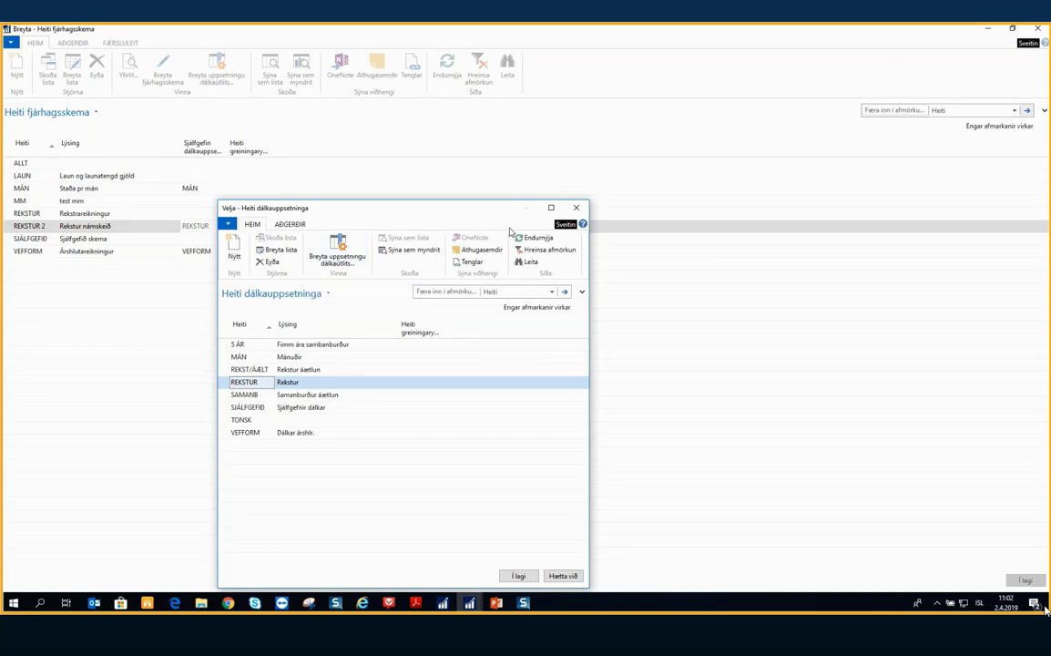
left_click(576, 208)
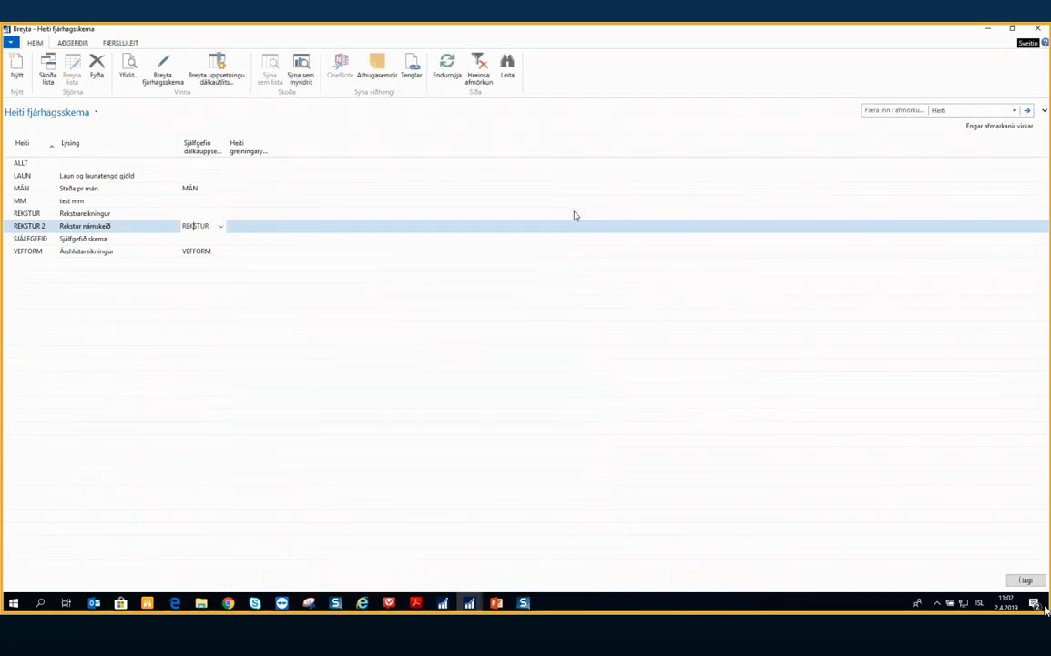
Open the column layout of REKSTUR 2 and examine column A's options for Dálktegund, entry type and Tegund upphæðar
left_click(230, 82)
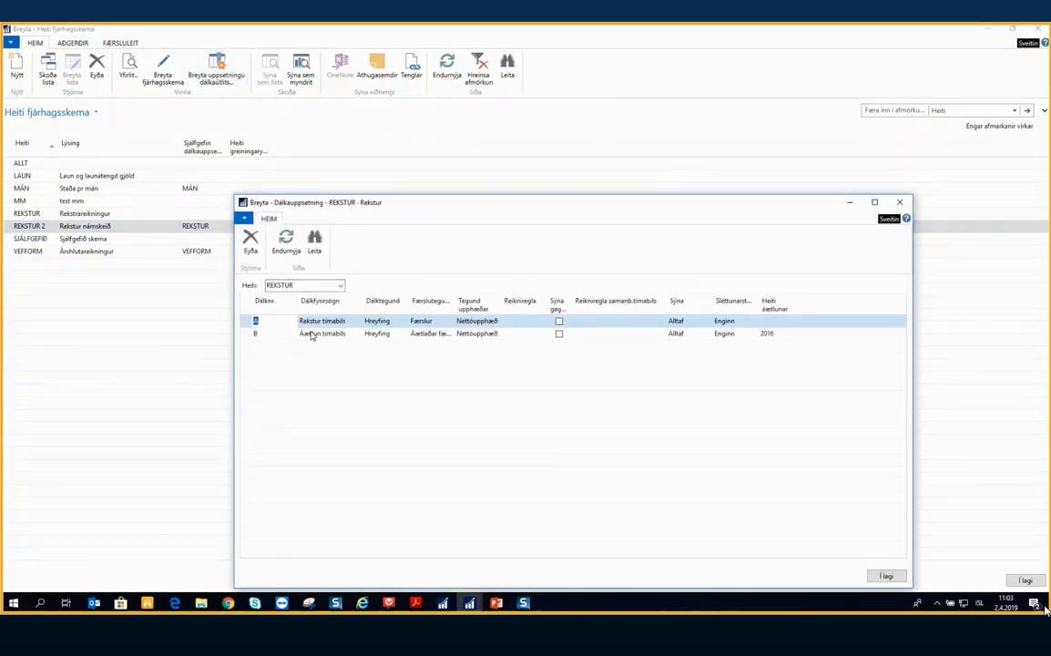
left_click(379, 321)
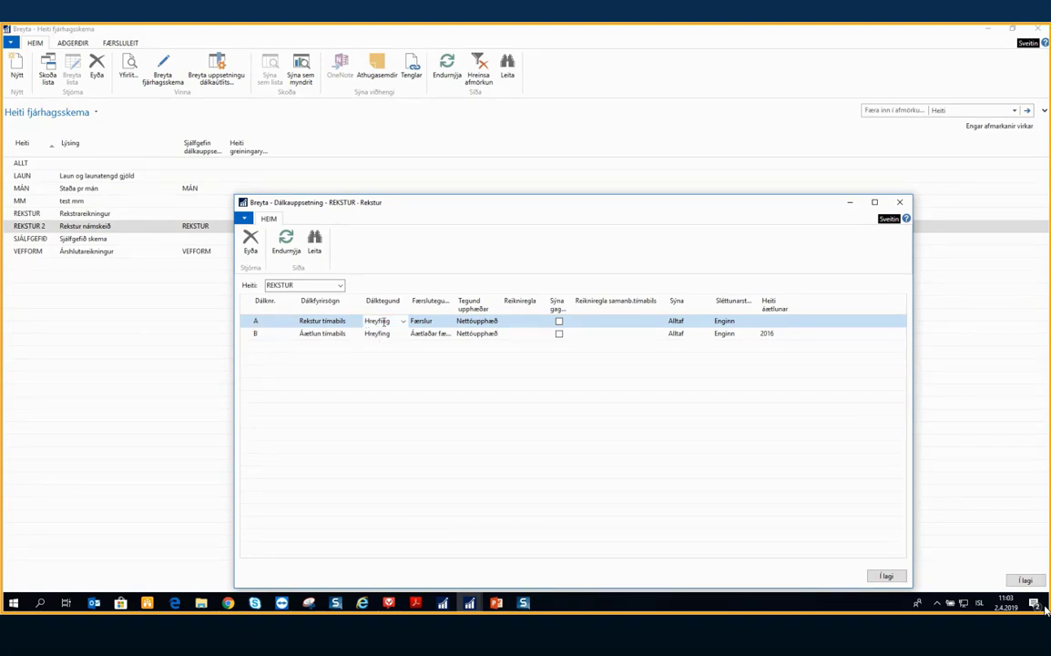
left_click(403, 322)
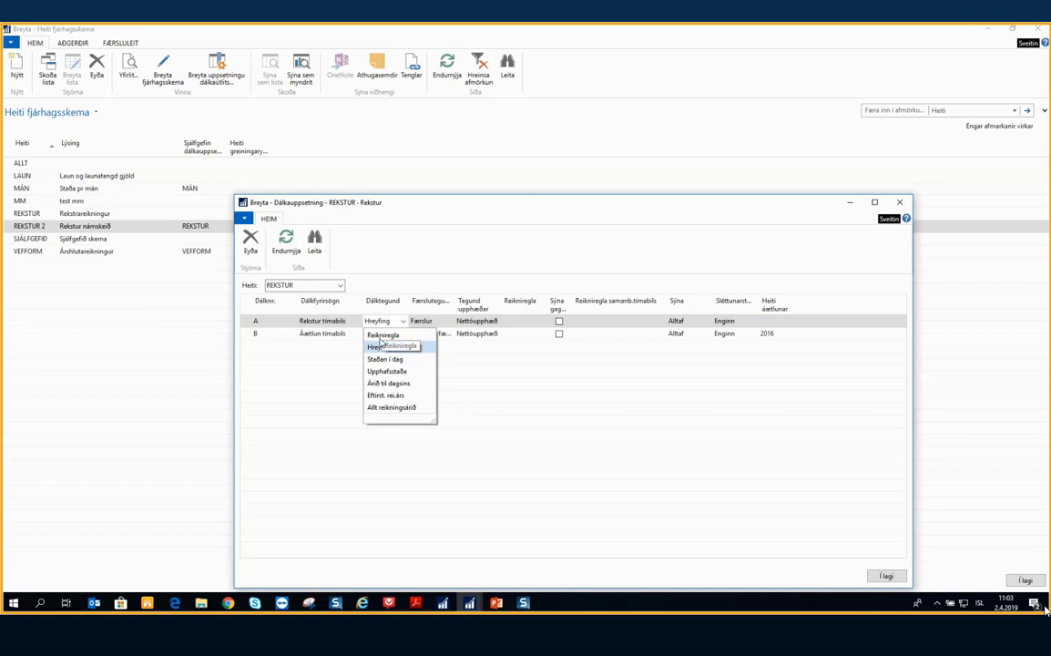
left_click(424, 276)
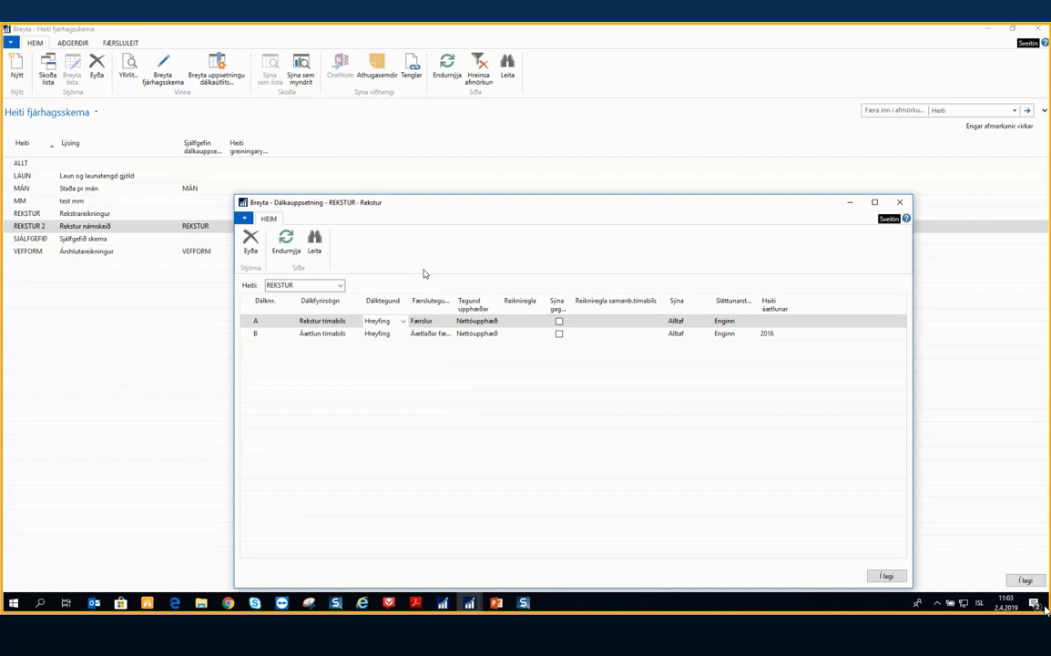
left_click(432, 322)
left_click(450, 323)
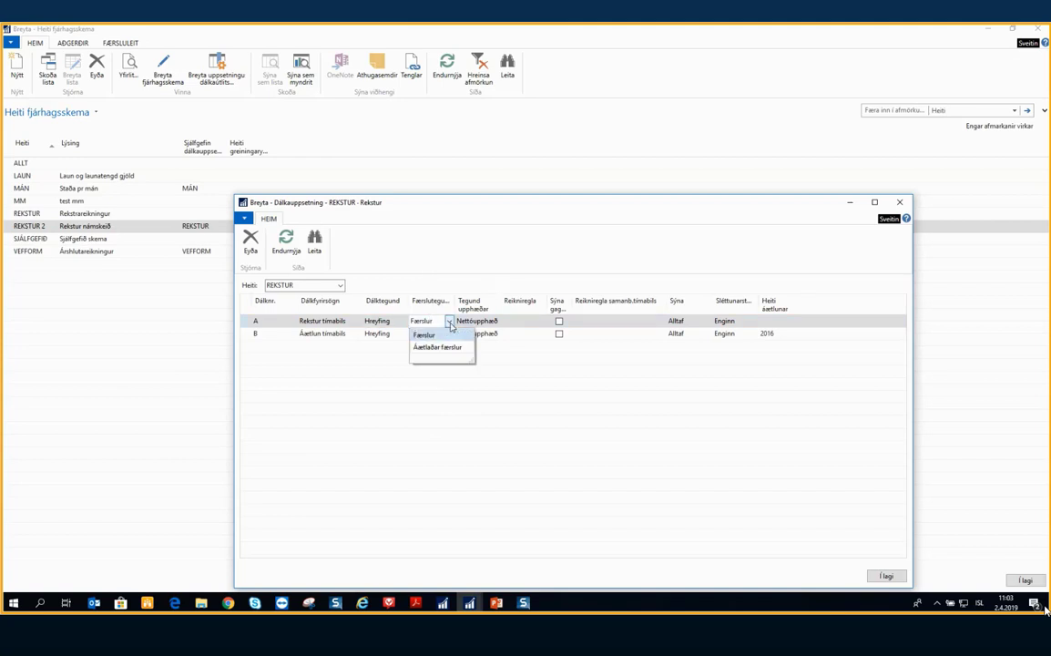
left_click(449, 324)
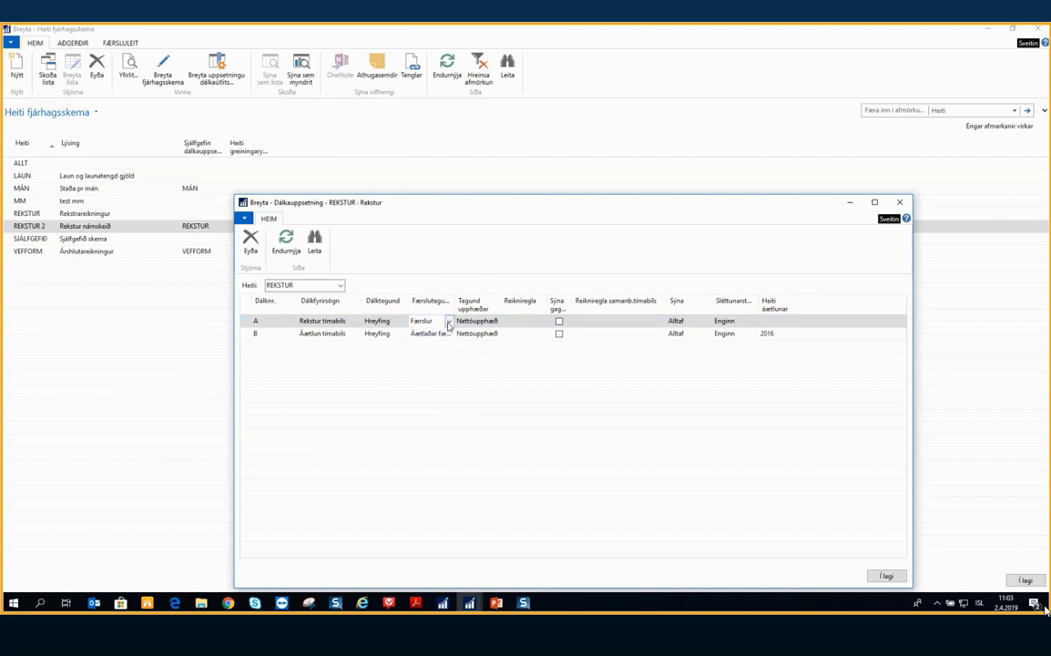
left_click(489, 323)
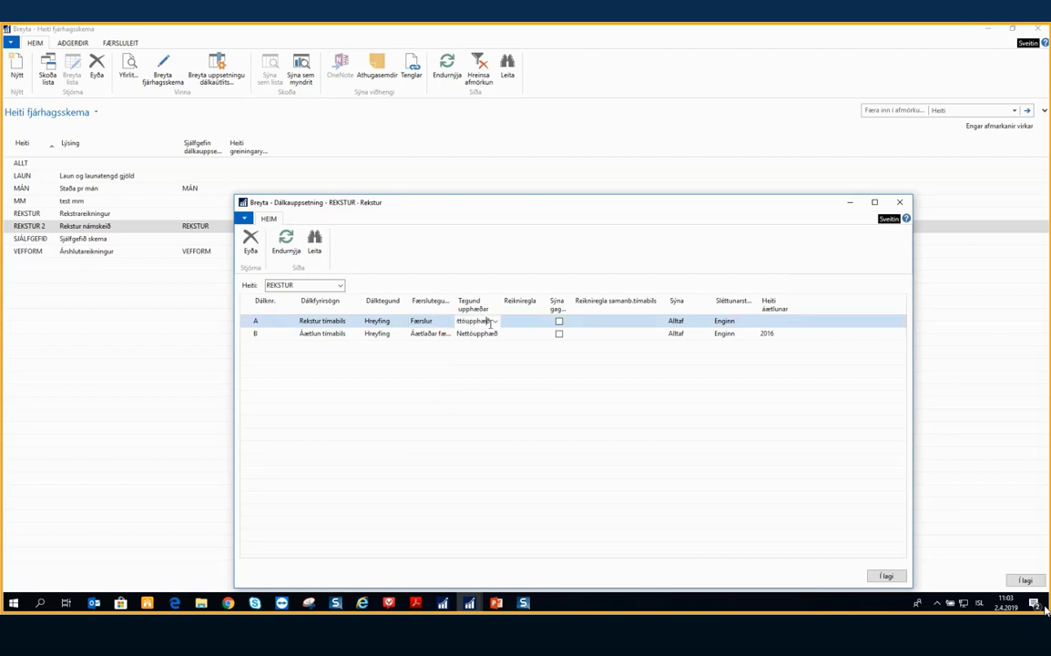
left_click(494, 322)
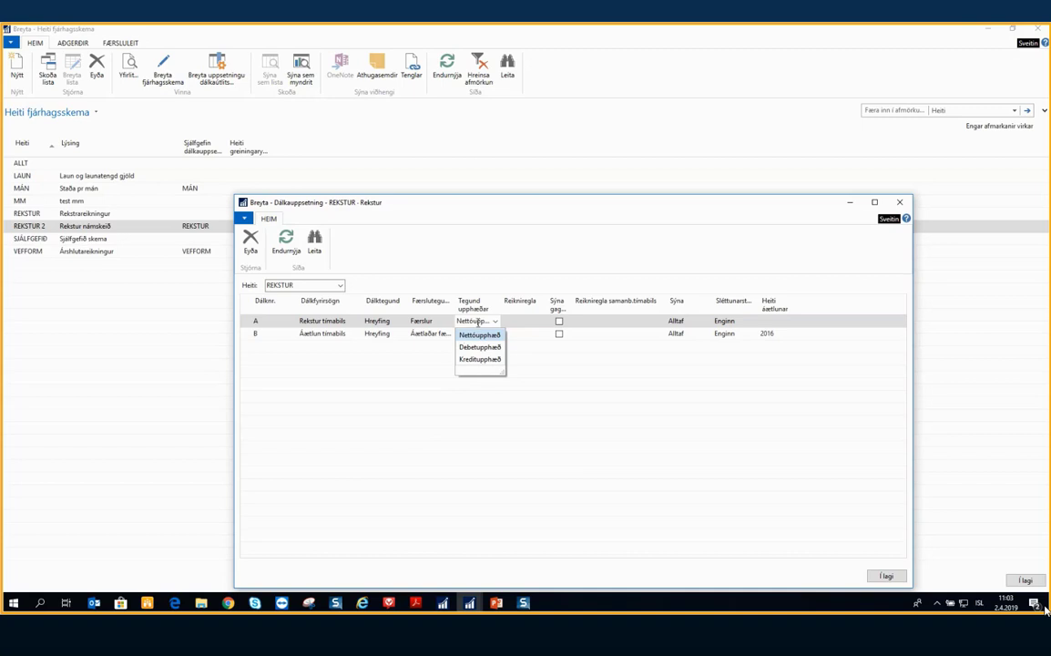
left_click(524, 326)
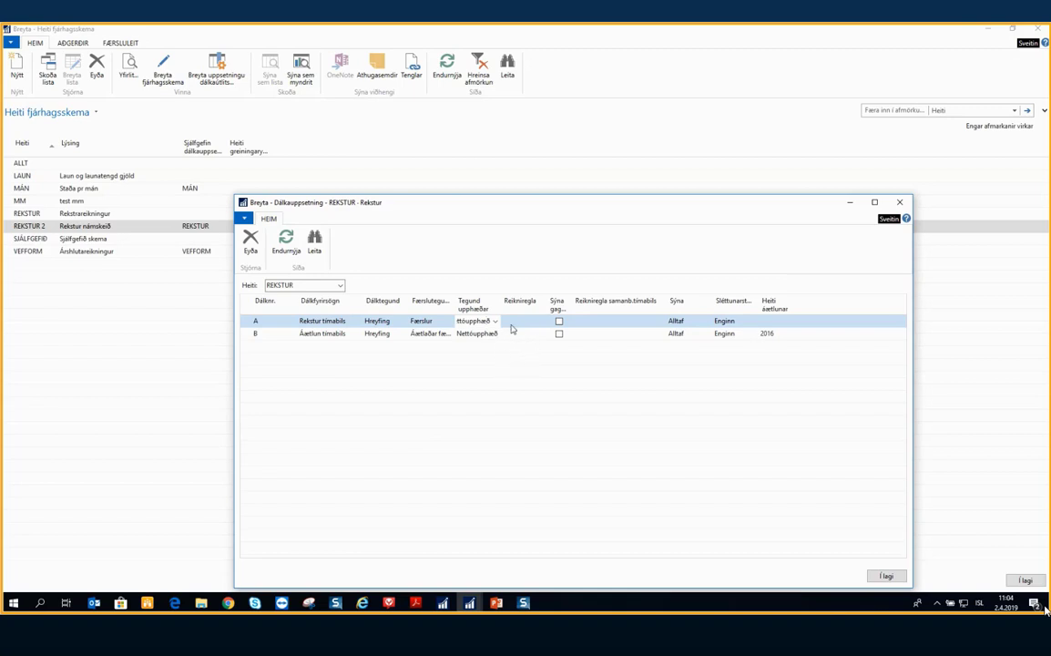
left_click(513, 321)
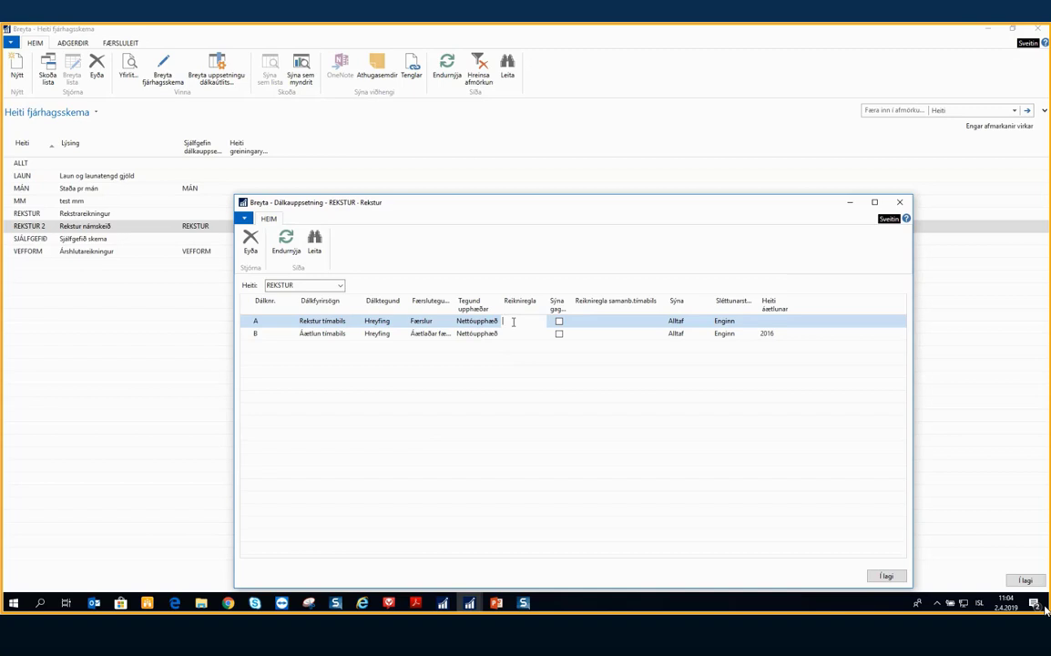
type("-2A")
double_click(512, 323)
key("BackSpace")
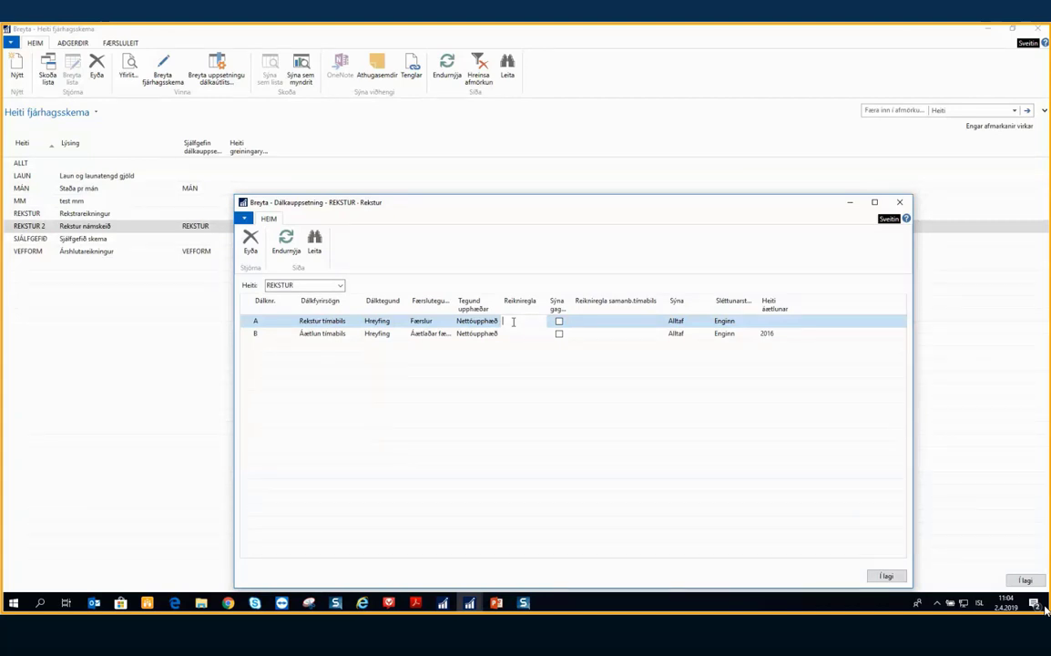
key("Tab")
Close the column layout and open the lines of the REKSTUR 2 account schedule for editing
left_click(305, 336)
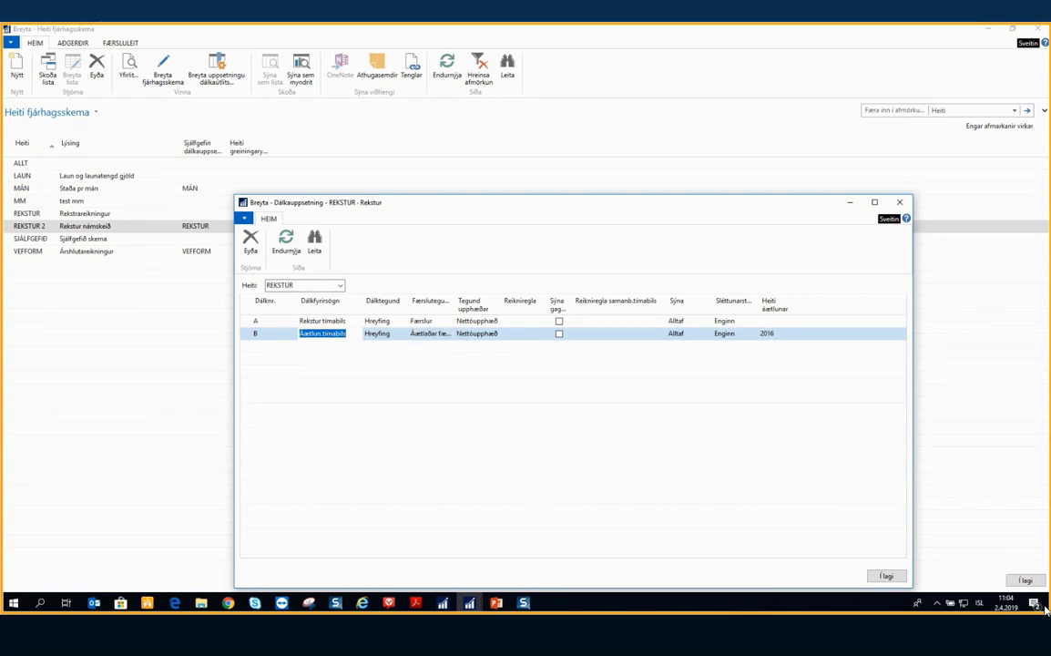
left_click(885, 577)
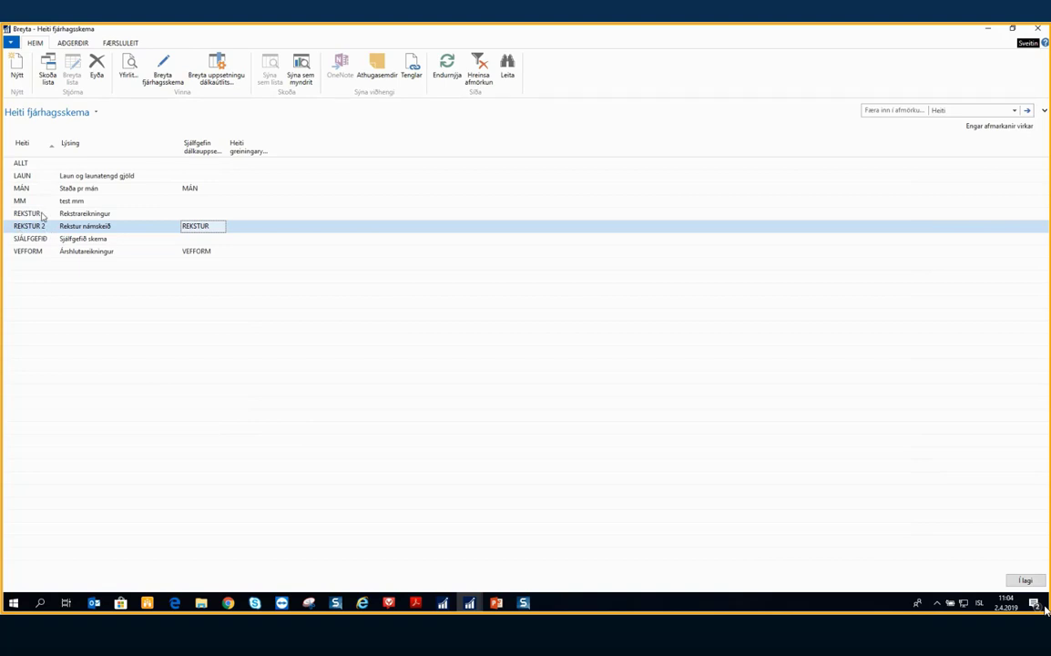
left_click(15, 71)
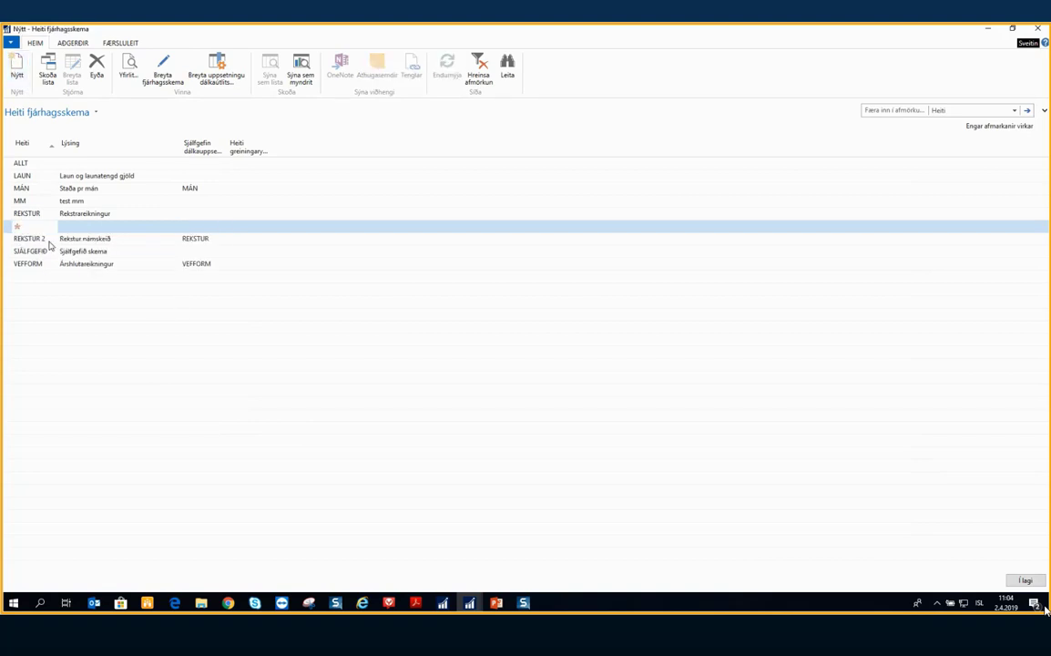
left_click(68, 238)
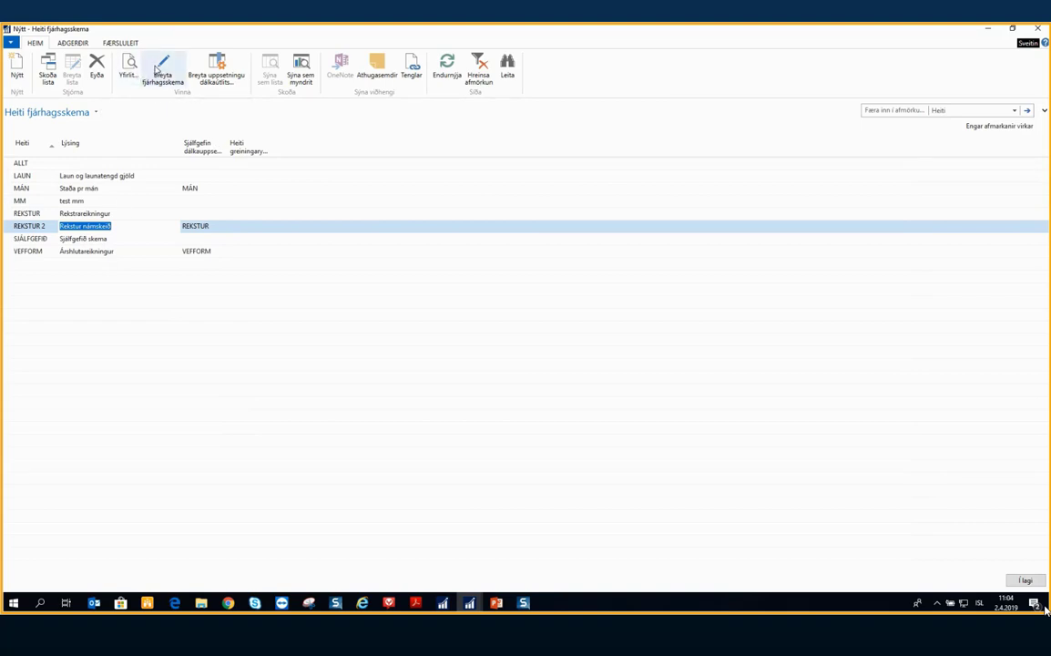
left_click(161, 68)
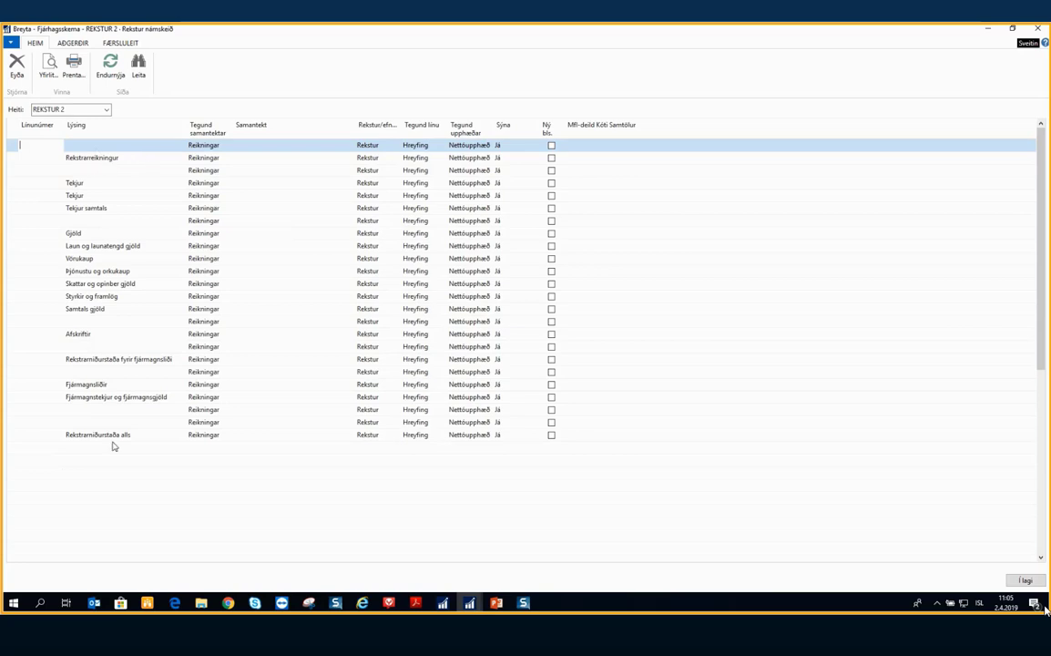
Give the second Tekjur line the line number 1000 and the Samantekt account range 0000..0099
left_click(30, 195)
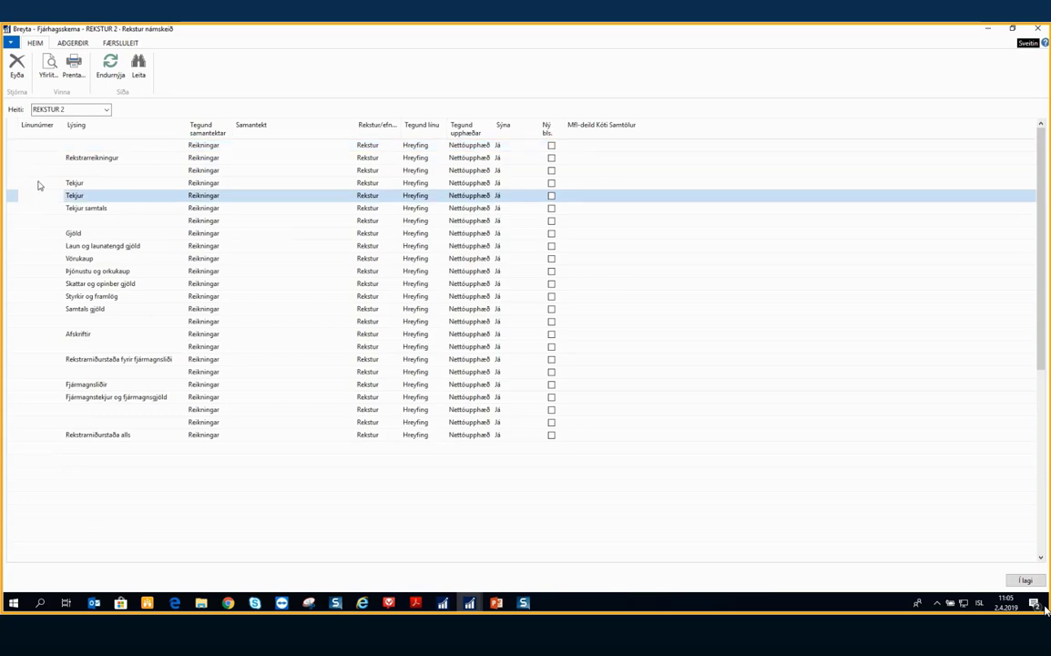
left_click(39, 183)
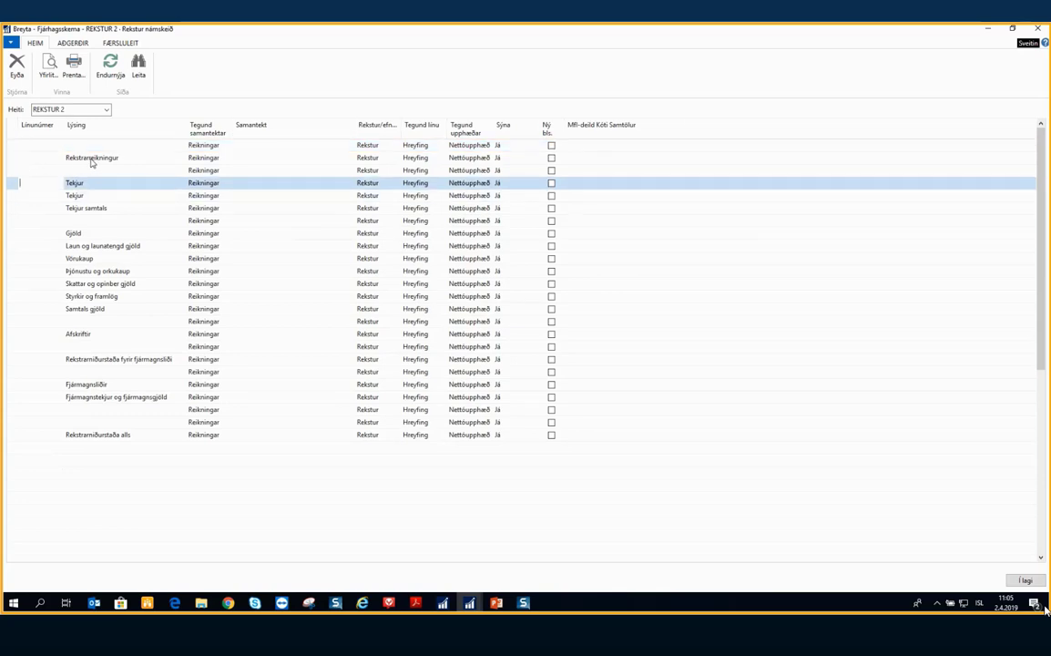
left_click(37, 192)
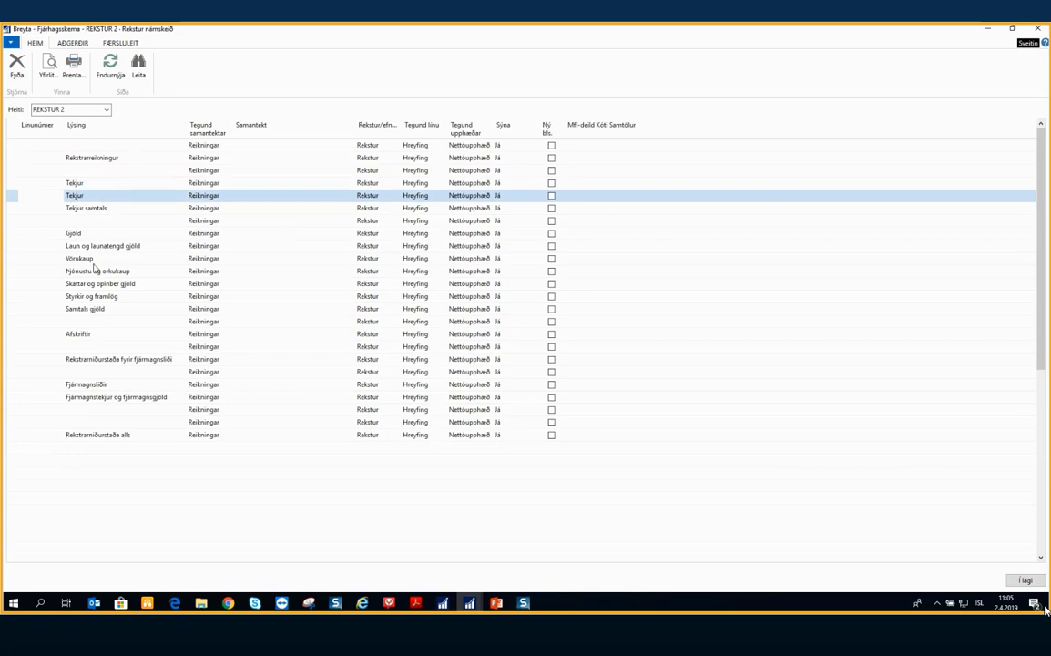
type("1000")
key("Tab")
key("Tab")
key("Tab")
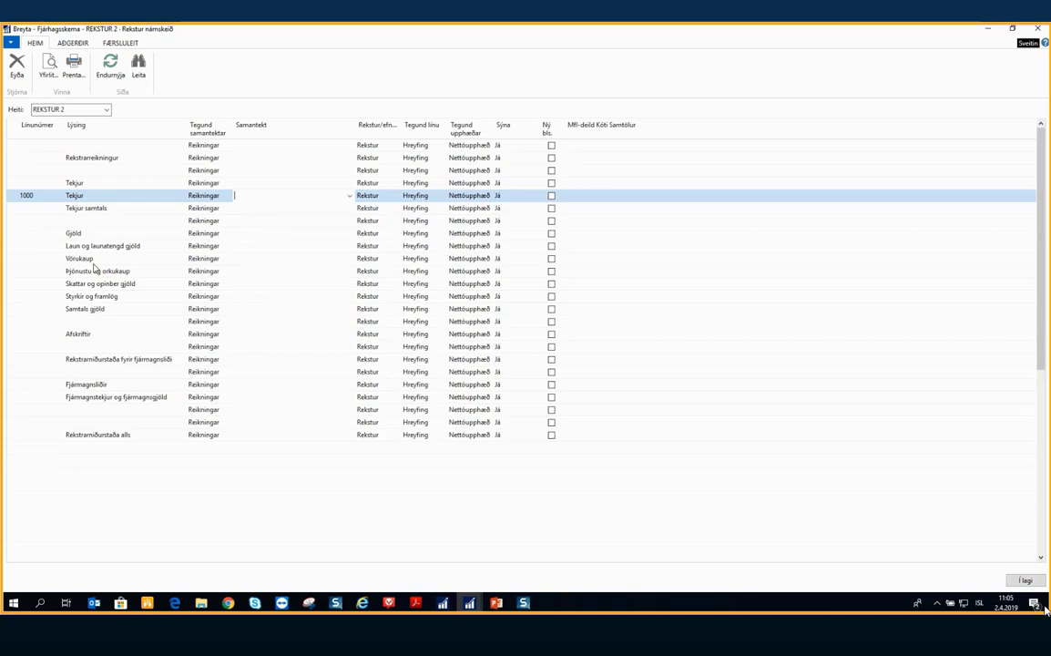
type("0000..0099")
key("Tab")
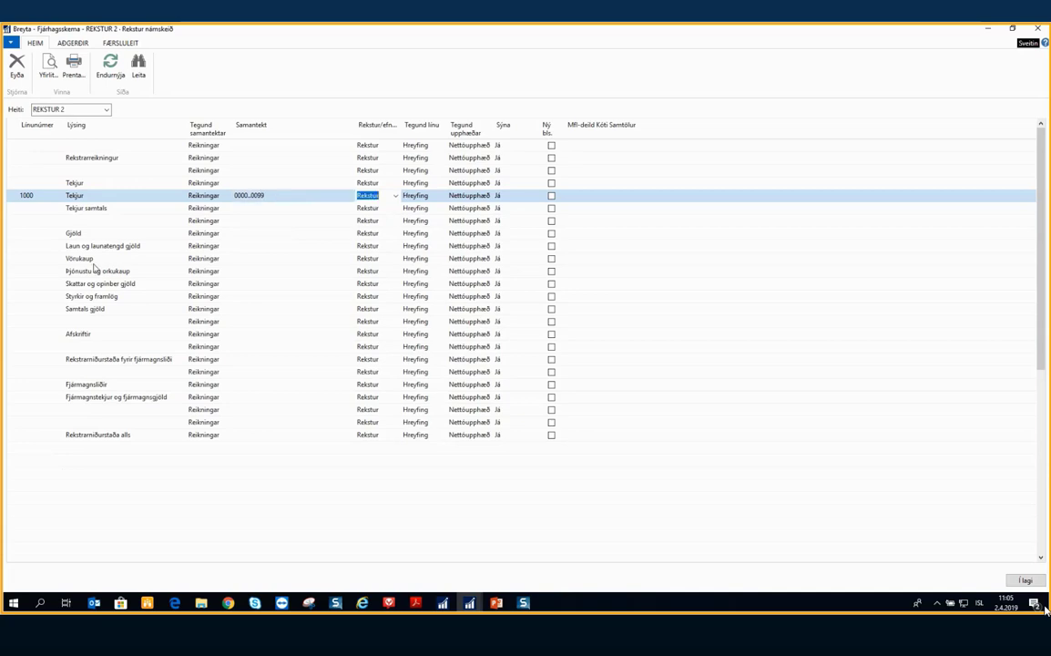
Widen the Tegund samantektar column until its heading fits on one line
key("Down")
key("shift+Tab")
key("shift+Tab")
key("shift+Tab")
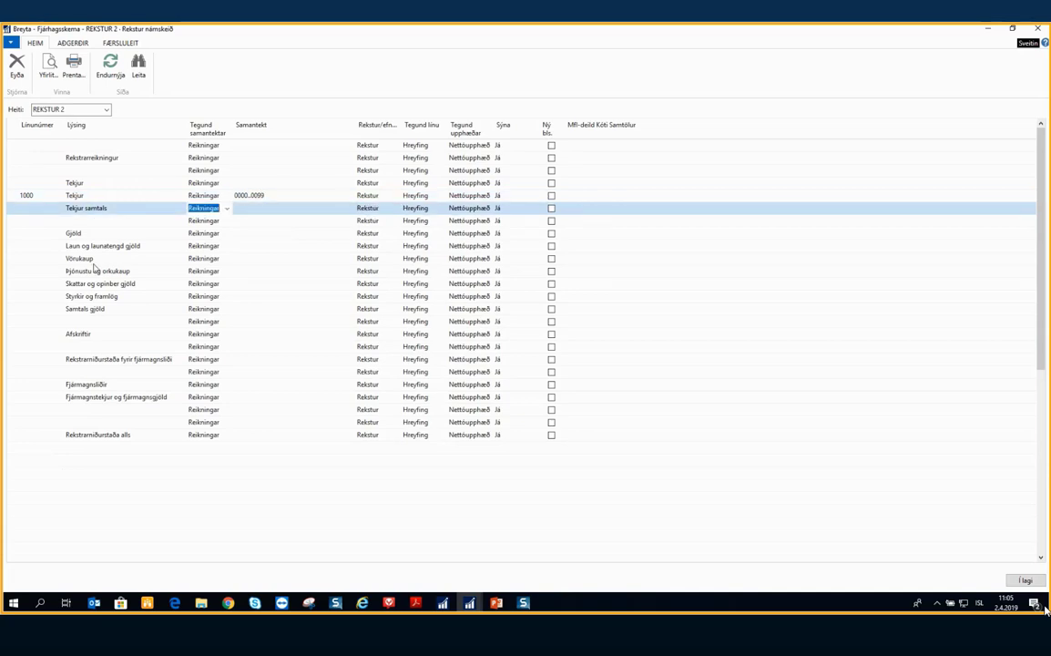
key("Tab")
left_click_drag(233, 130, 257, 129)
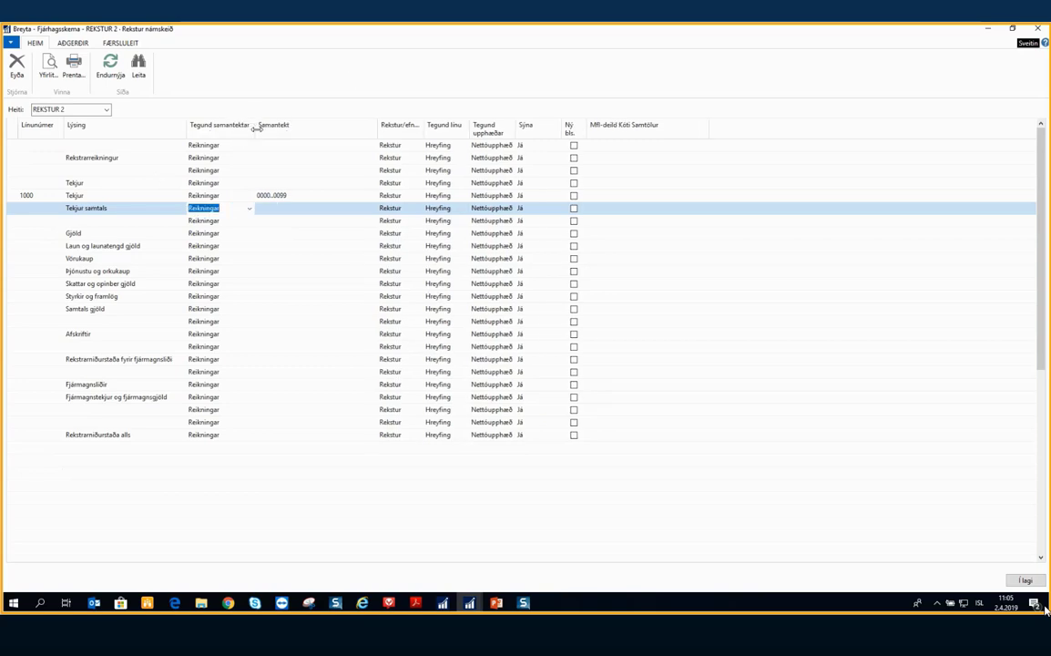
Set the Tekjur samtals line's Tegund samantektar to Reikniregla and its Samantekt to 1000
left_click(171, 196)
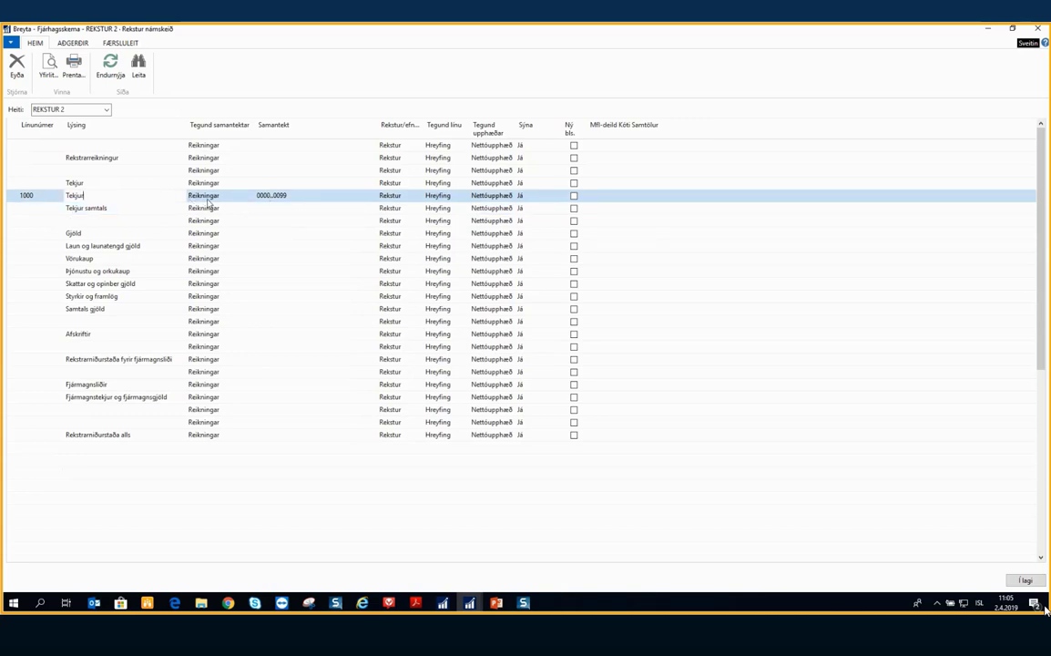
left_click(193, 210)
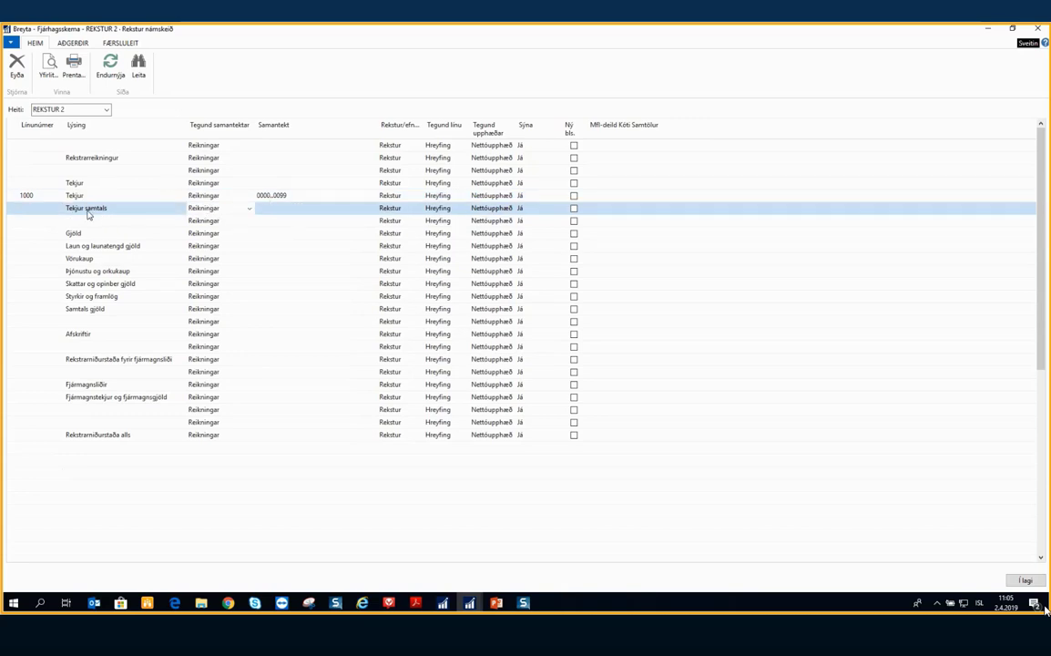
left_click(249, 210)
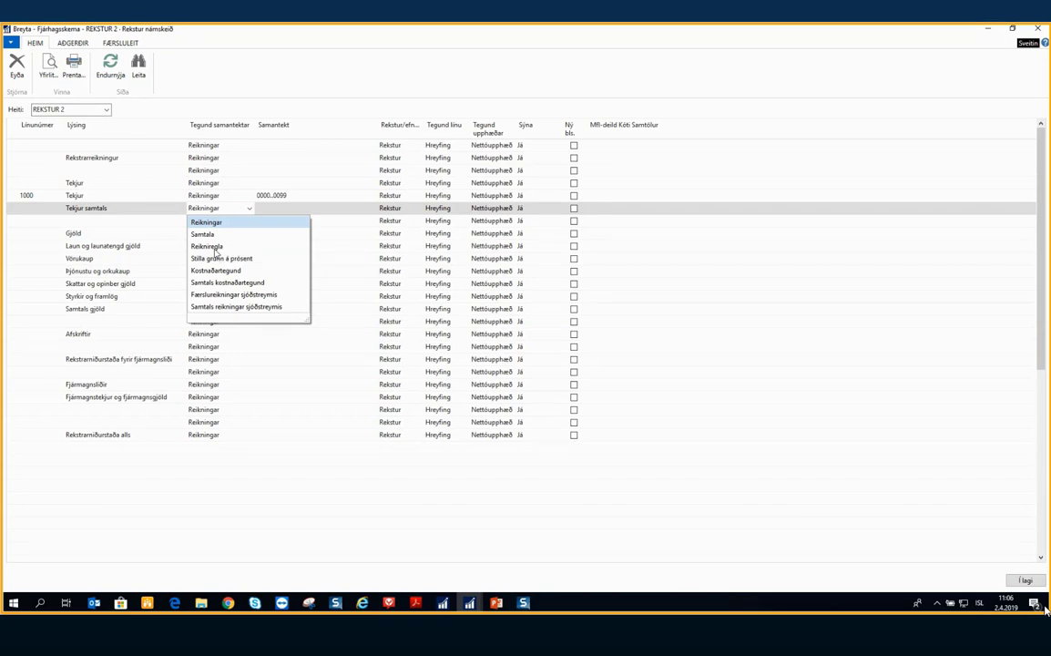
left_click(215, 246)
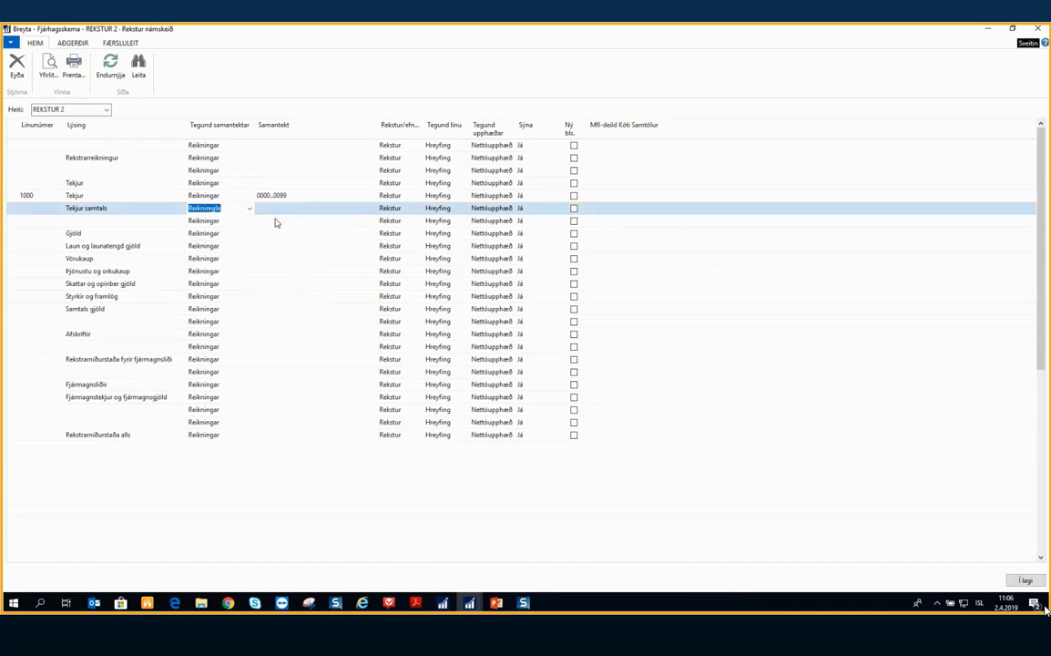
left_click(273, 209)
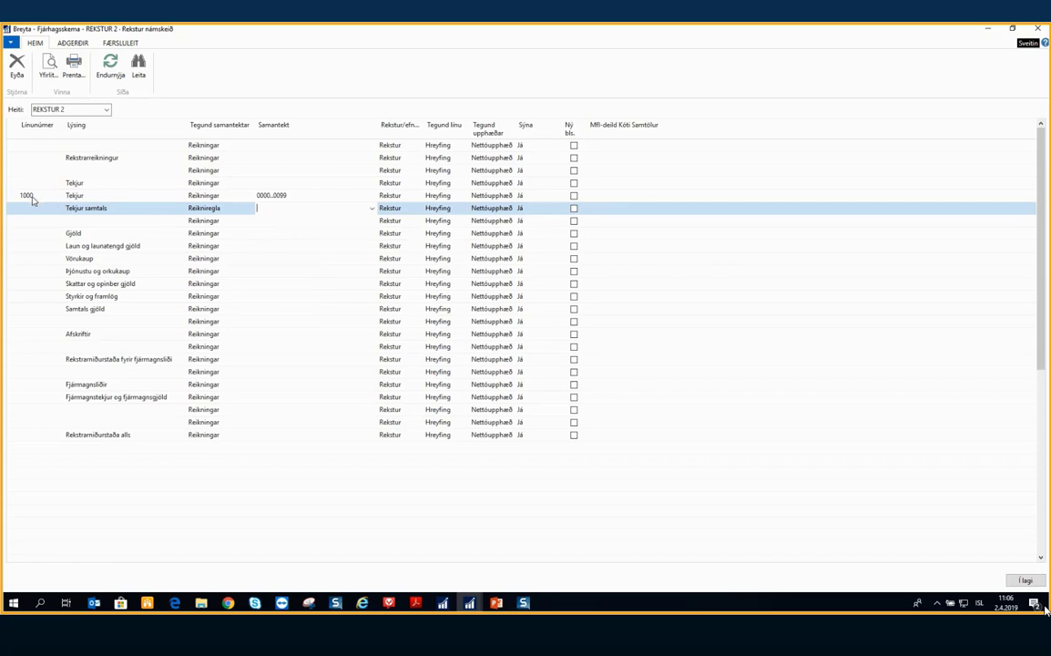
type("1000")
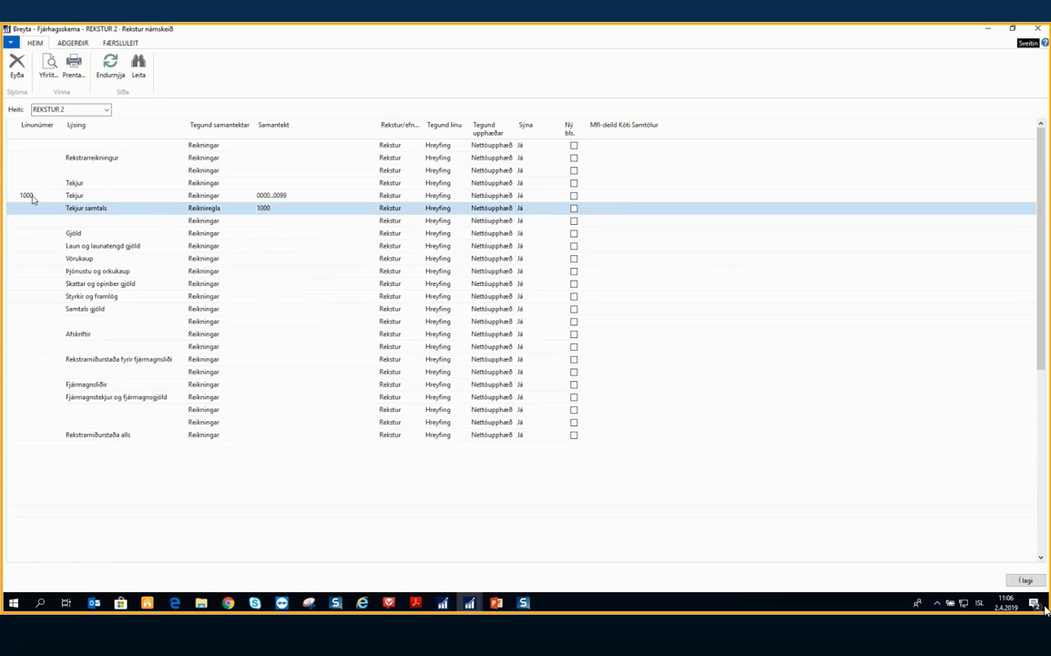
key("Tab")
Number the five expense lines from Laun og launatengd gjöld to Styrkir og framlög 2000 to 6000 in thousands, and Samtals gjöld 7500
left_click(38, 246)
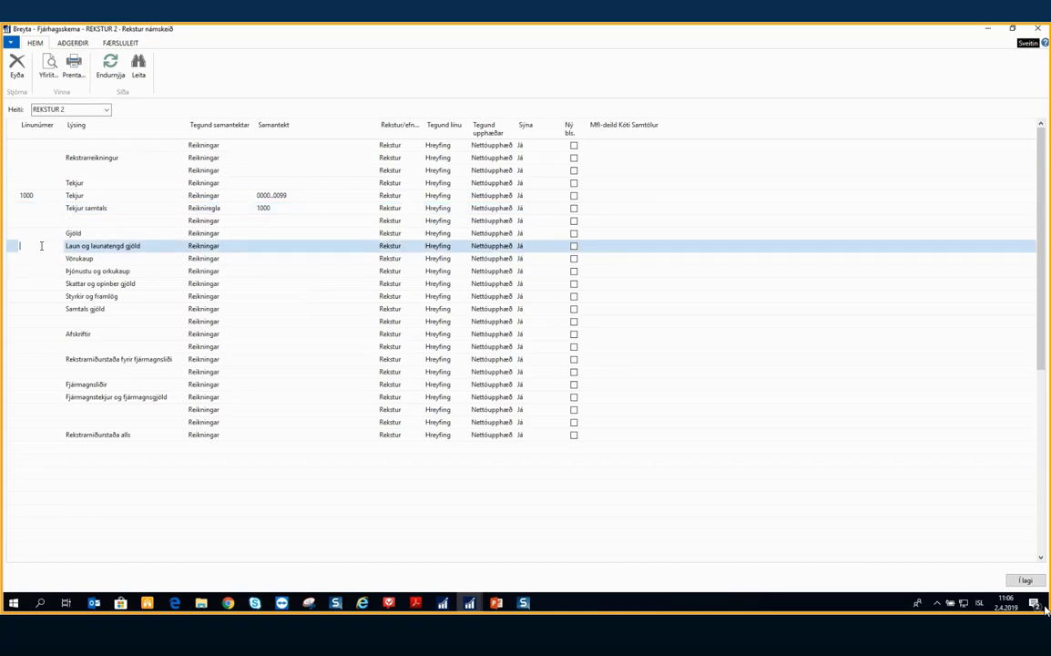
type("2000")
key("Down")
type("3000")
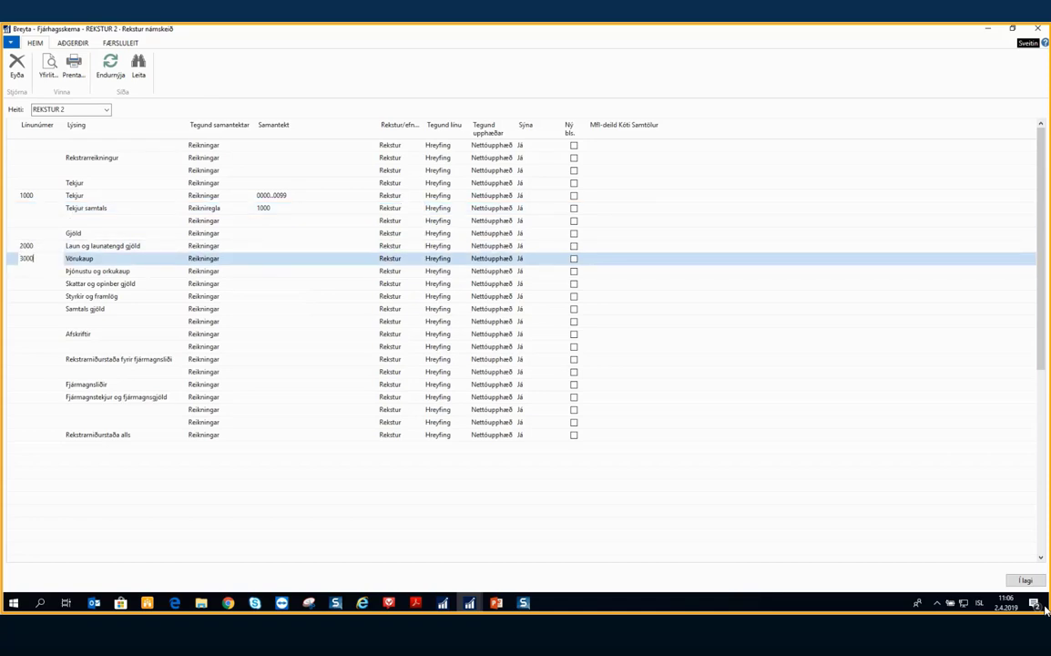
key("Down")
type("4000")
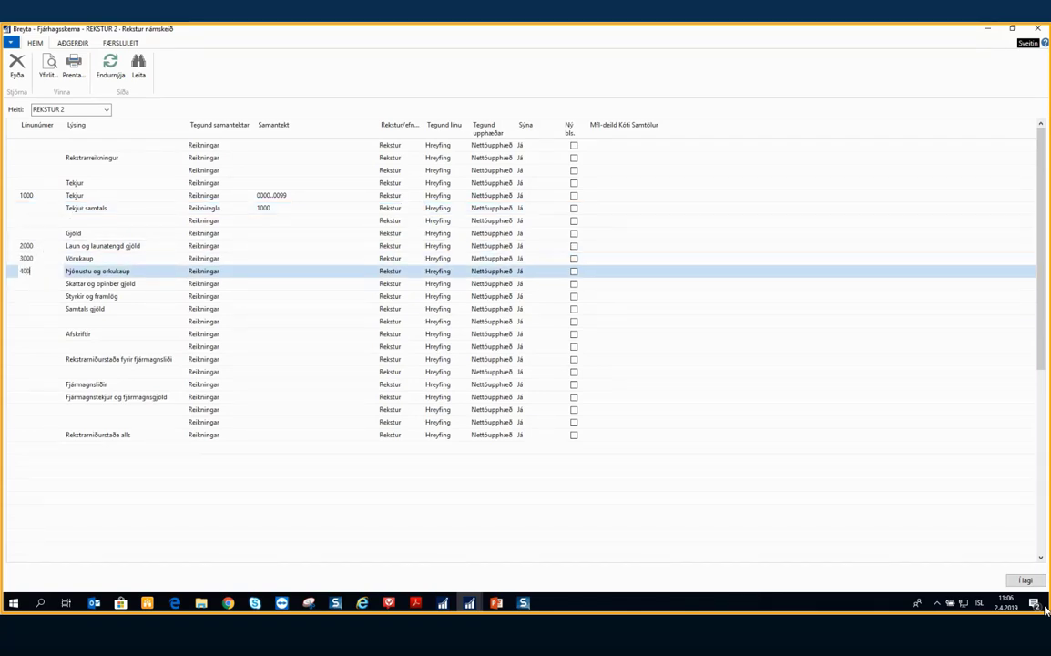
key("Down")
type("5000")
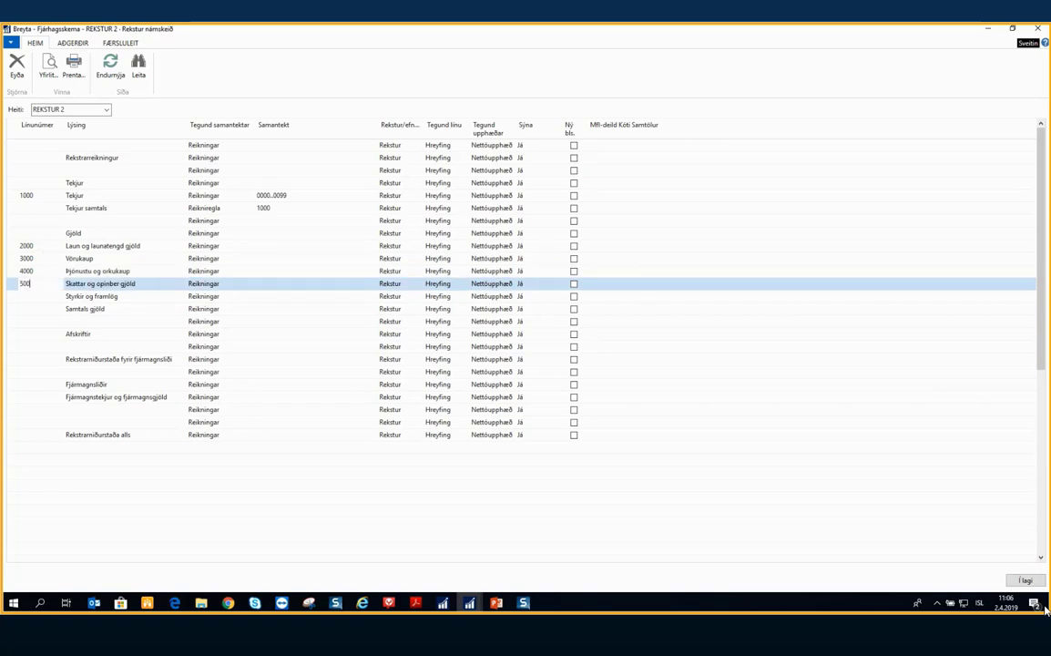
key("Down")
type("6000")
key("Down")
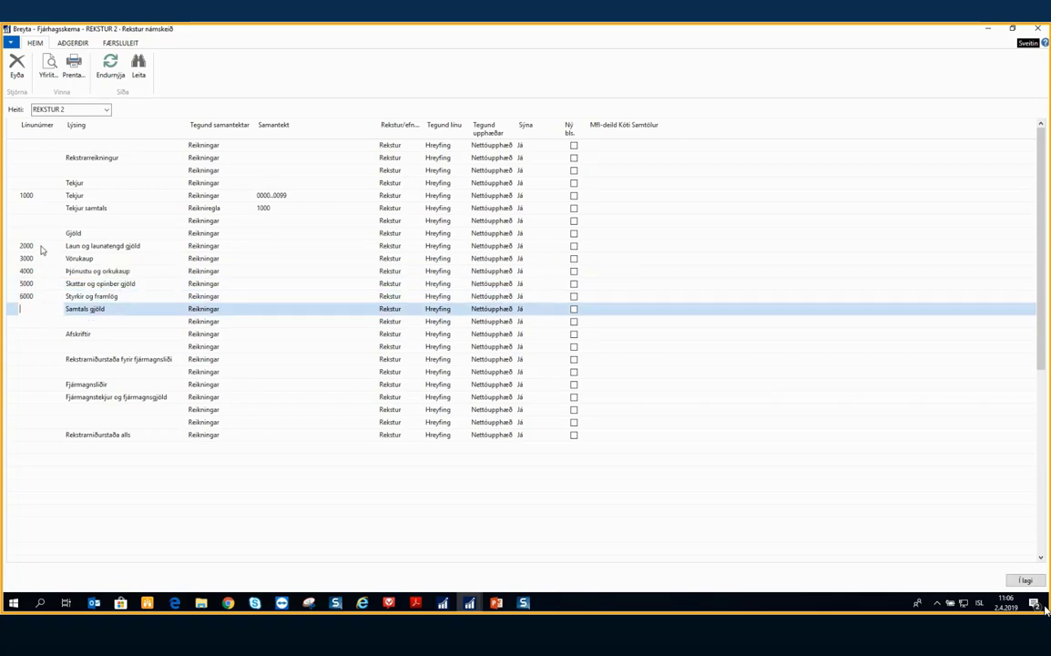
type("7500")
Give the Tekjur samtals line the line number 1500
key("Up")
key("Up")
key("Up")
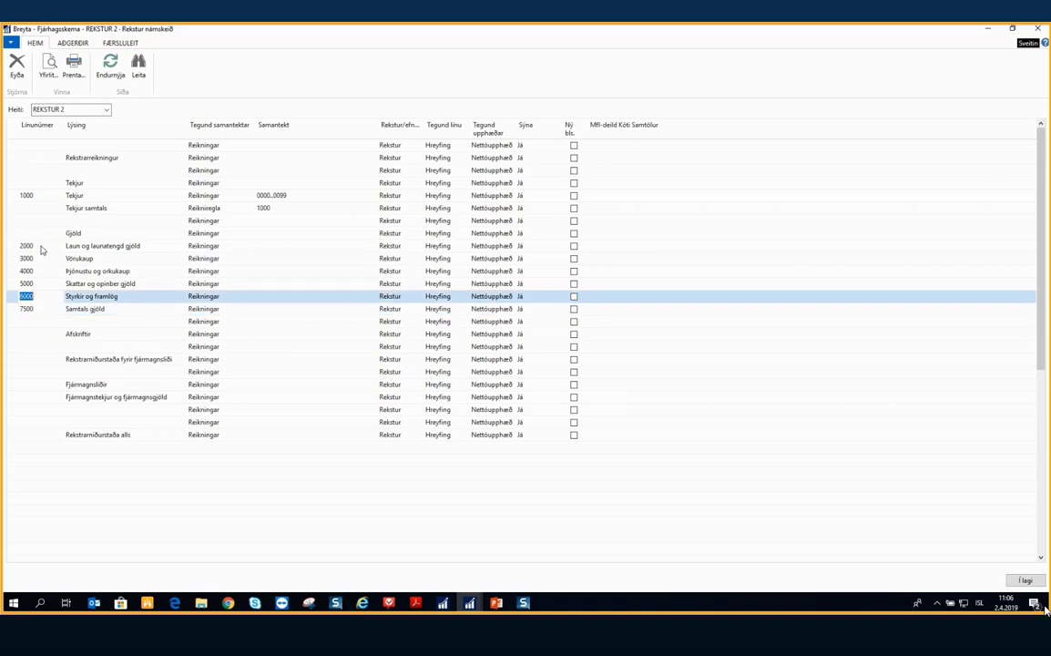
key("Up")
key("Up")
key("Up")
key("Up")
key("Up")
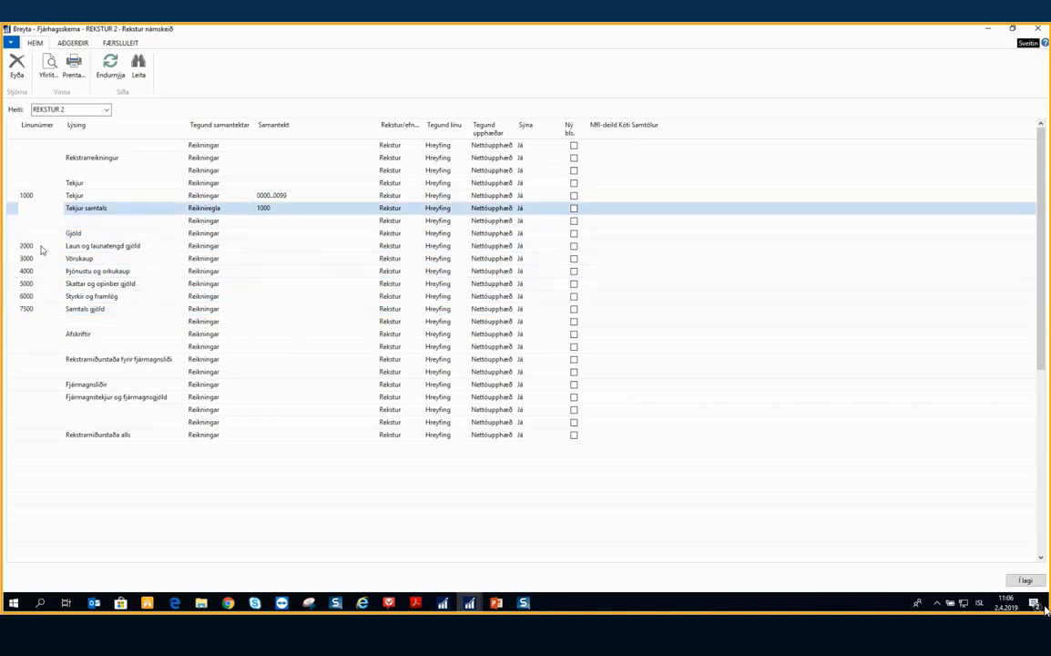
type("1500")
Enter 1000.1999 as the Samantekt of the Laun og launatengd gjöld line
key("Down")
key("Down")
key("Down")
key("Down")
key("Down")
key("Down")
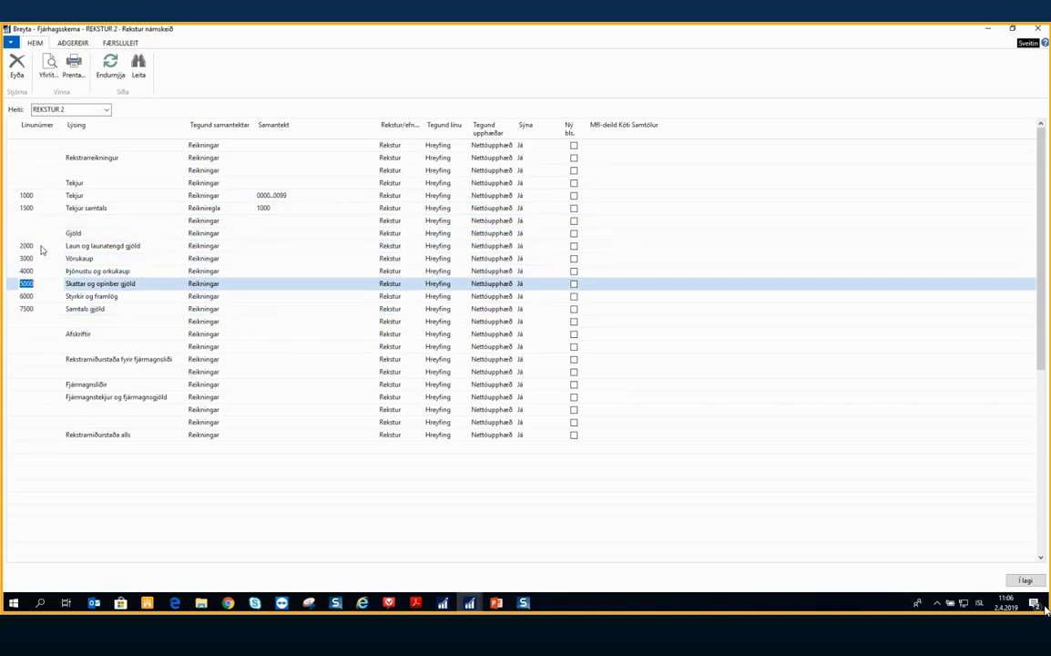
key("Up")
key("Up")
key("Up")
key("Tab")
key("Tab")
key("Tab")
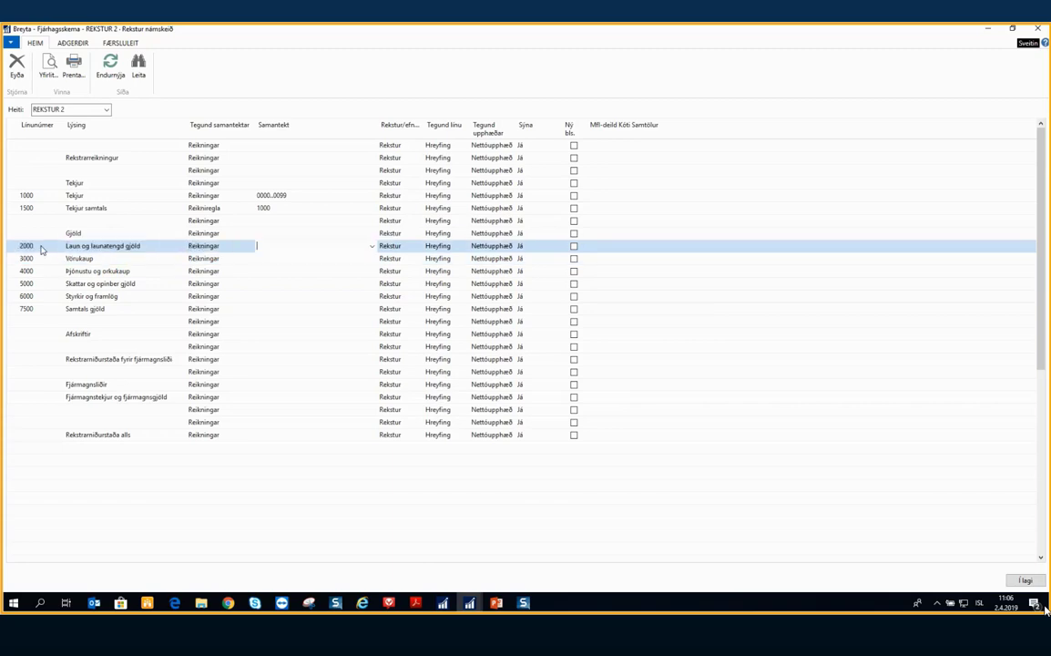
type("1000..1999")
key("Down")
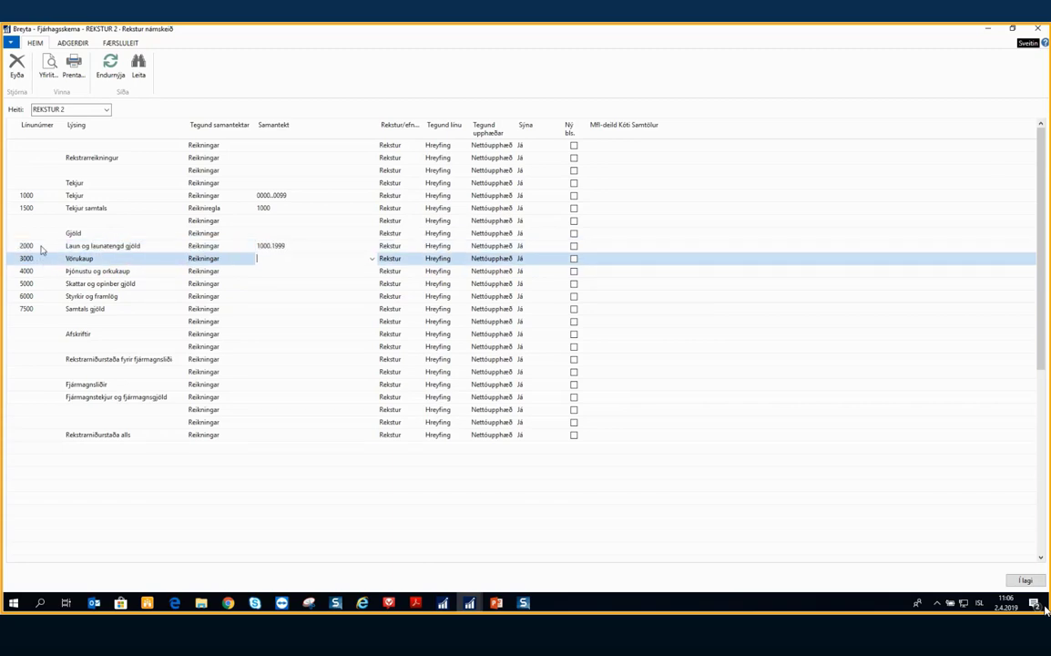
Enter Samantekt ranges 2000..2999 for Vörukaup, 4000..4999 for Þjónustu og orkukaup, 5000..5999 for Skattar og opinber gjöld, and 9000..9999 for Styrkir og framlög
type("2000..2999")
key("Down")
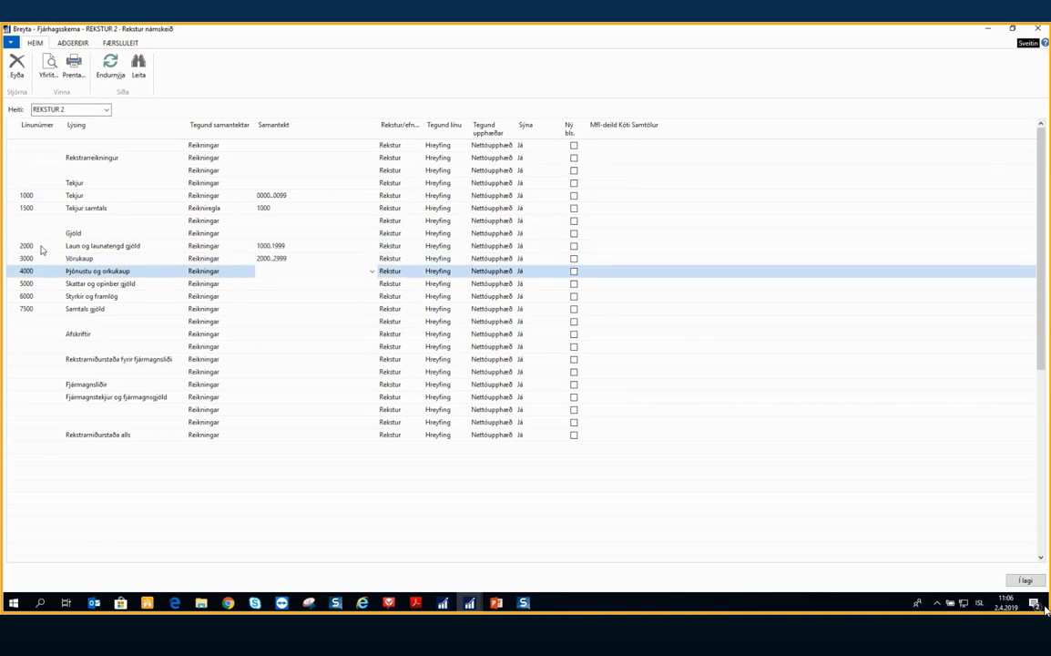
type("4000..4999")
key("Down")
type("500")
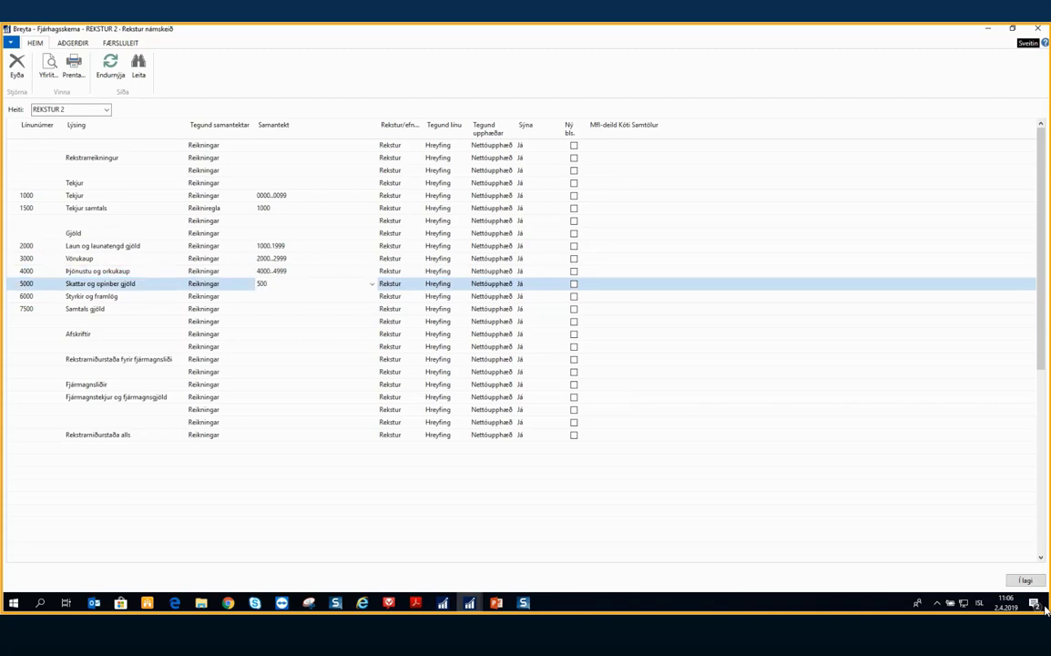
type("0..5999")
key("Down")
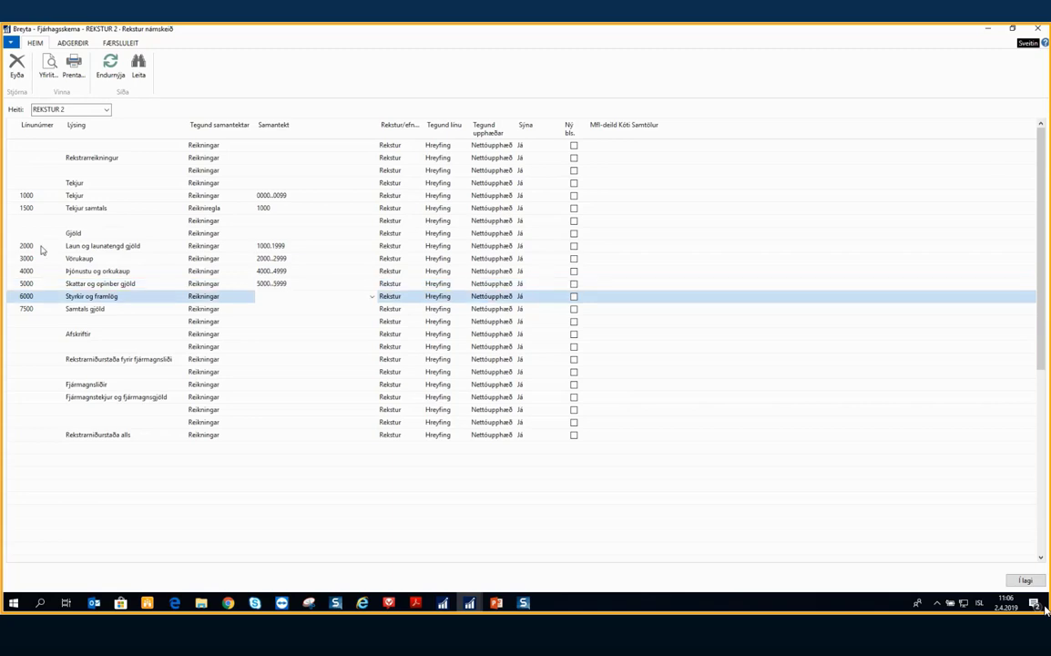
type("9000..9999")
key("Down")
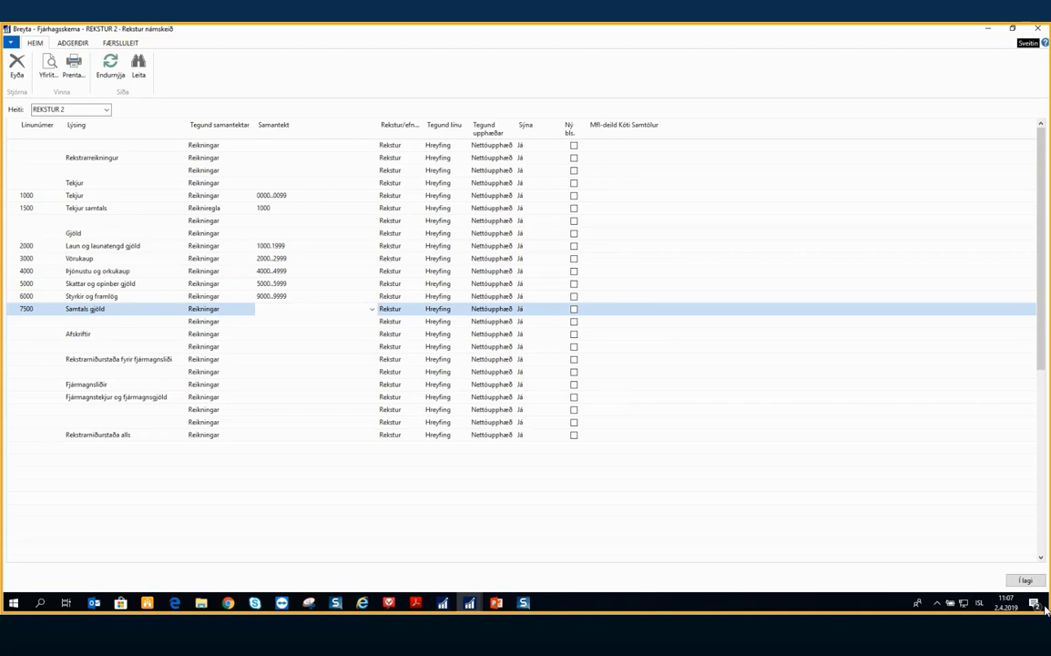
Set the Samtals gjöld line's Tegund samantektar to Reikniregla and its Samantekt to 2000..6000
key("alt+Tab")
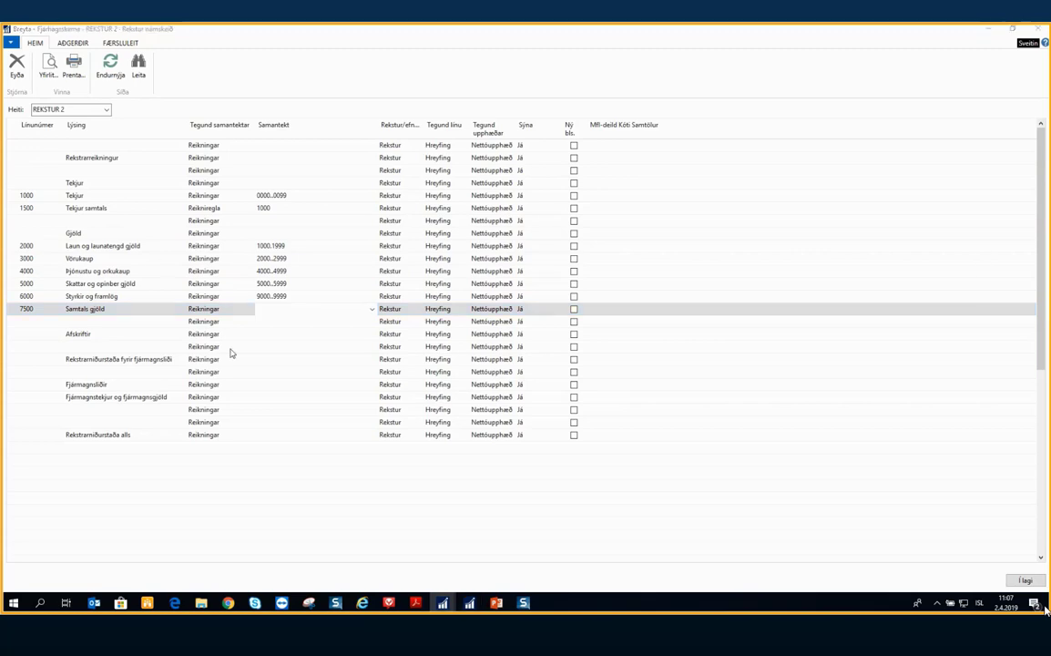
left_click(273, 309)
left_click(228, 310)
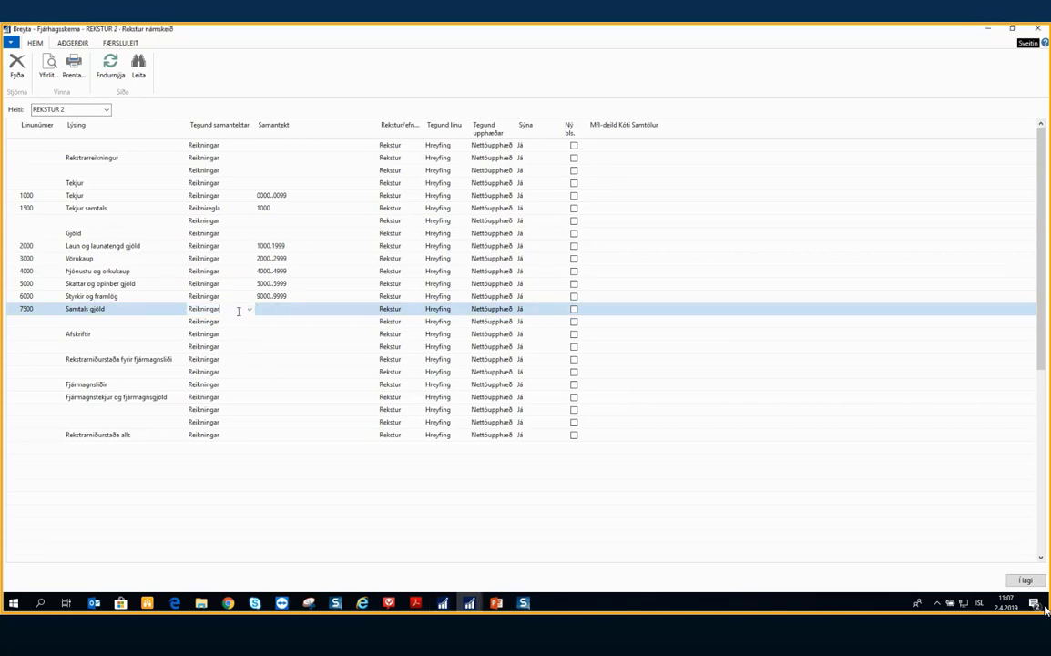
left_click(248, 309)
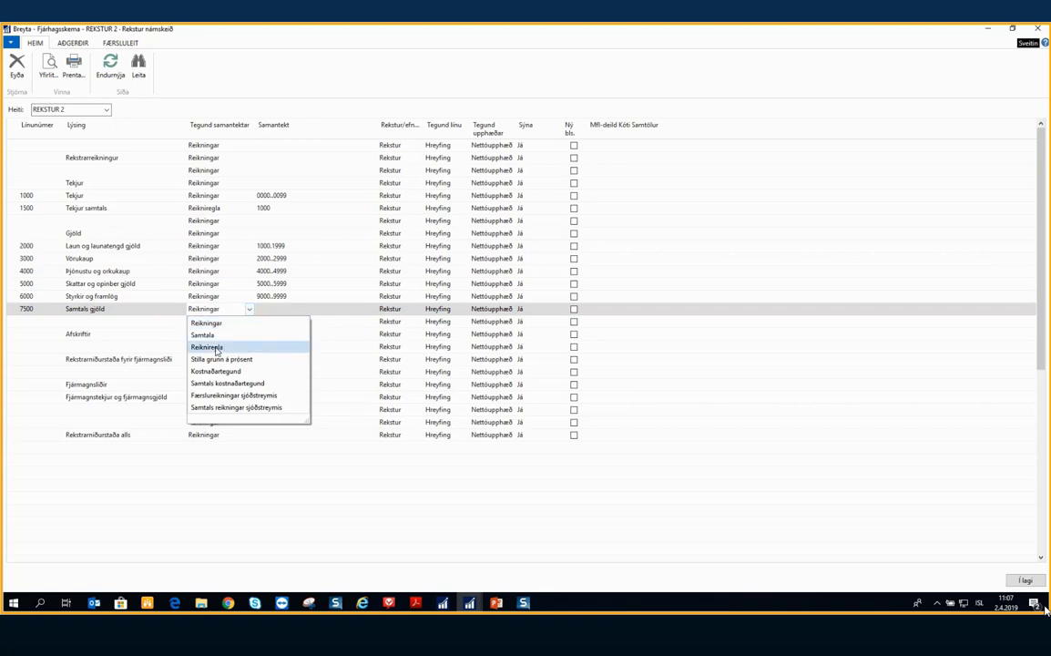
left_click(220, 347)
left_click(272, 309)
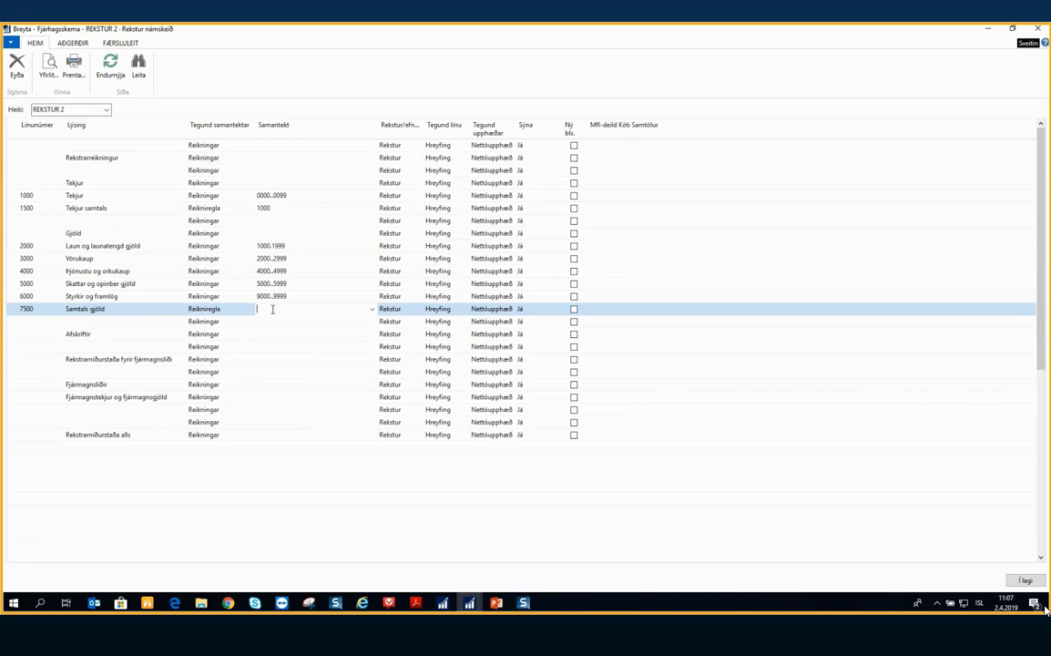
type("2000..6000")
key("Down")
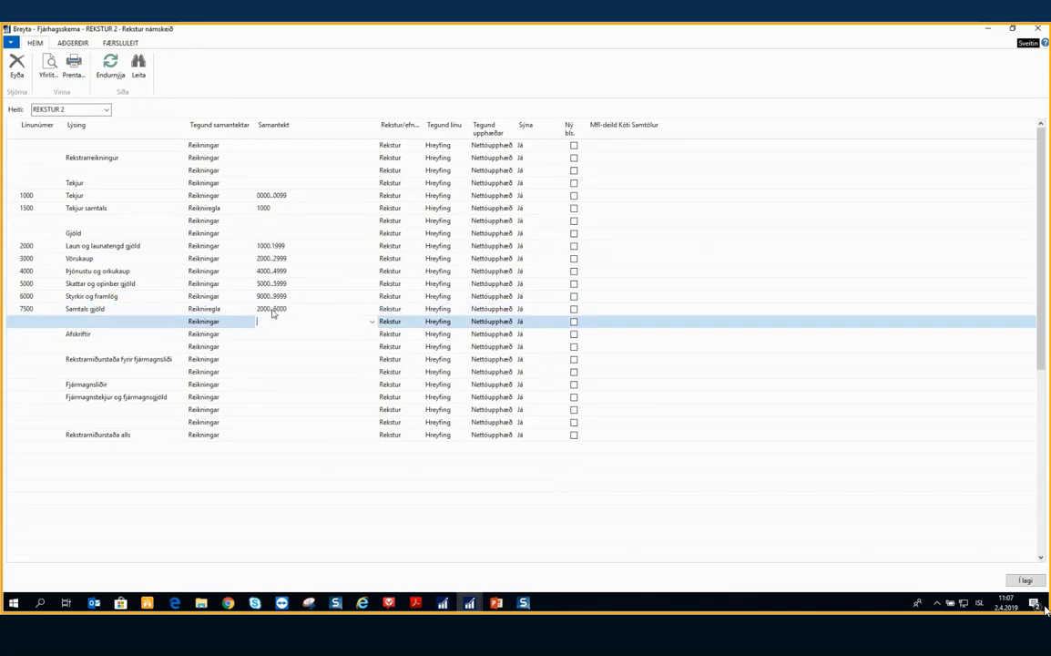
Give the Afskriftir line the line number 8000 and the Samantekt account range 8000..8999
key("Down")
key("Left")
key("Left")
key("Left")
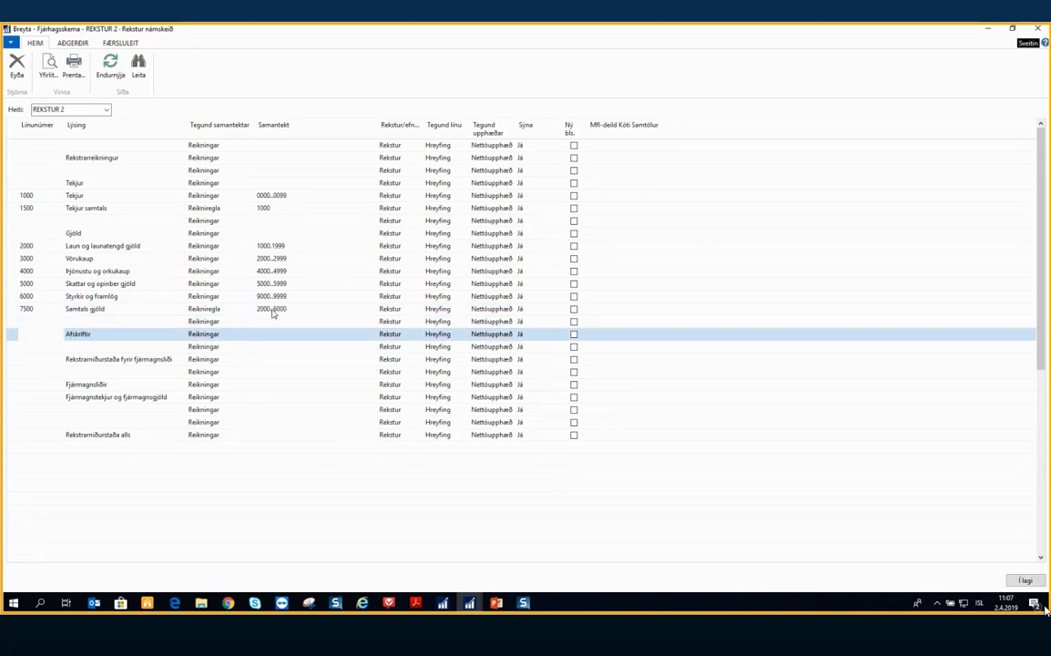
type("8000")
key("Tab")
key("Tab")
key("Tab")
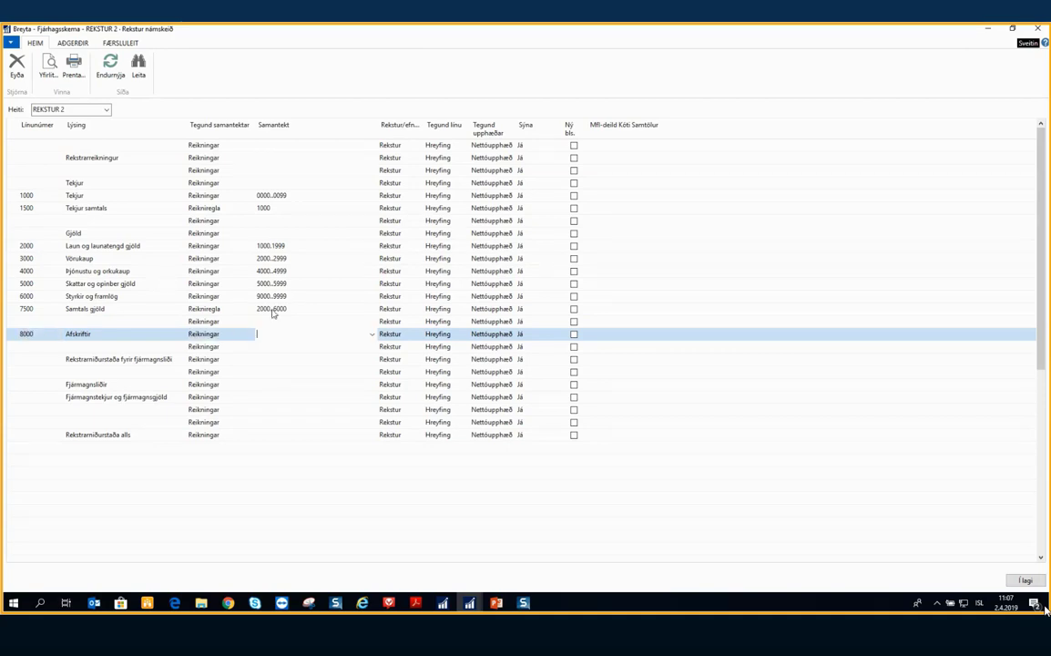
type("8000..8999")
key("Tab")
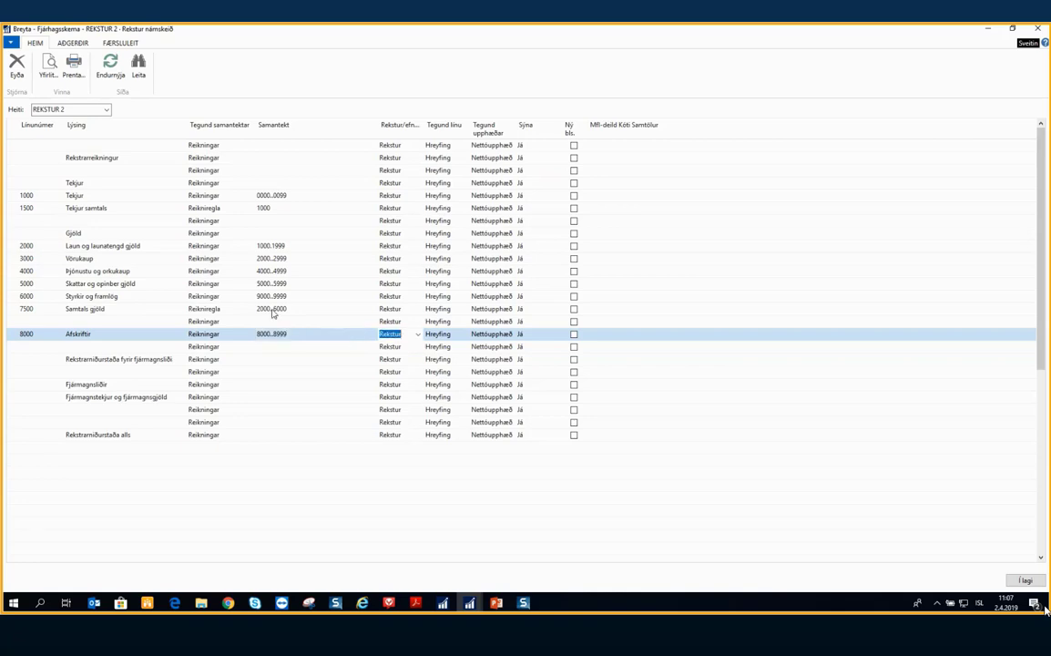
Give the Rekstrarniðurstaða fyrir fjármagnsliði line the line number 8500 and the Samantekt 1500|7500|8000
key("Down")
key("Down")
key("Left")
key("Left")
key("Left")
key("Left")
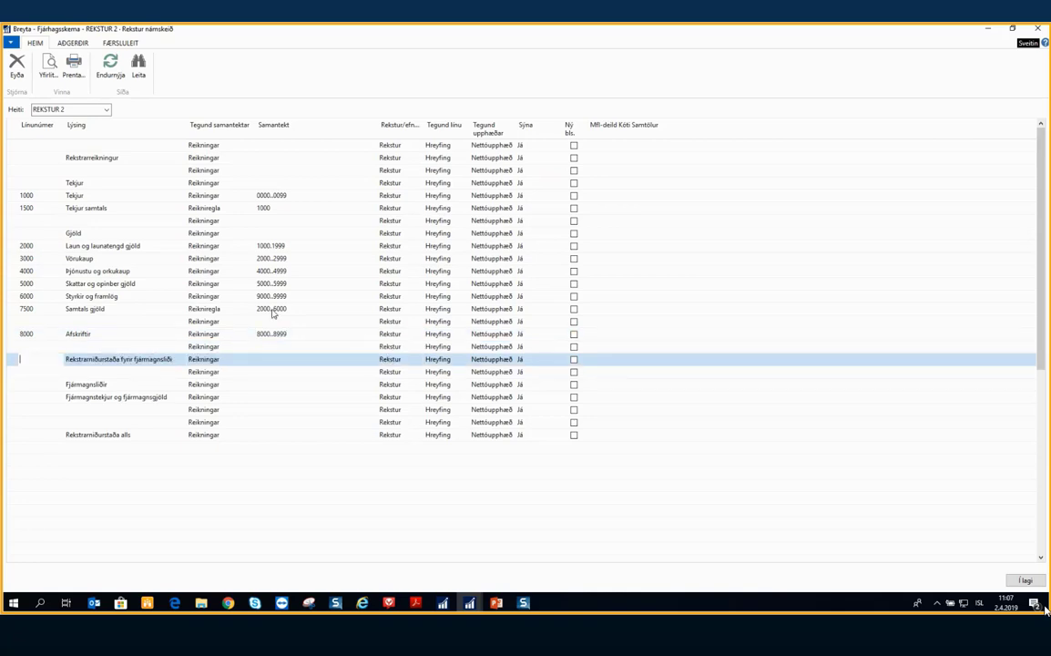
type("8500")
key("Tab")
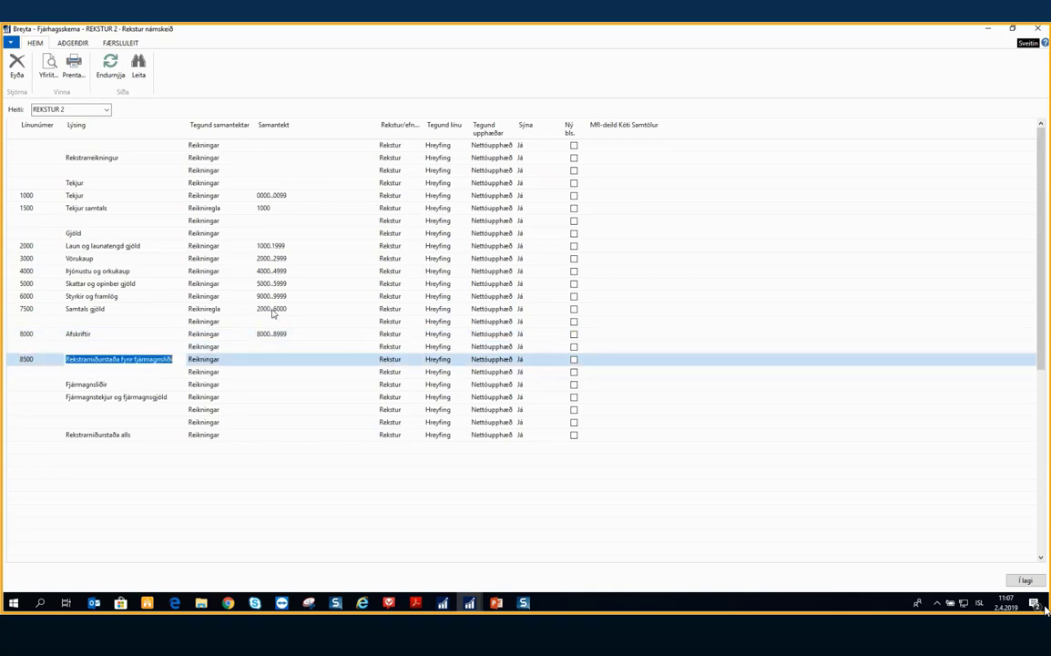
key("Tab")
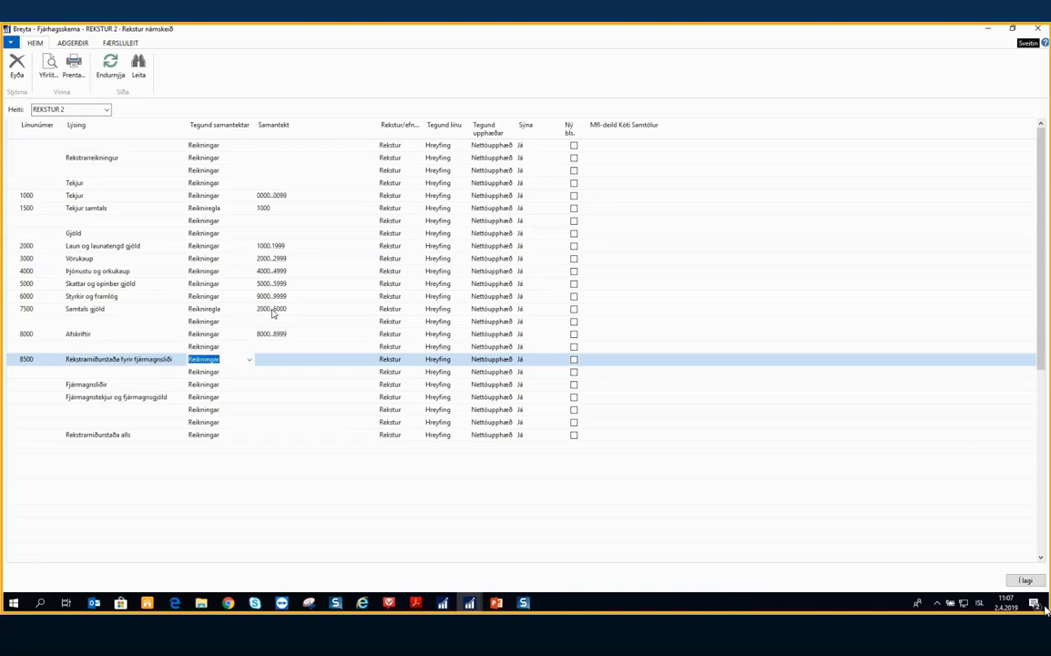
key("Tab")
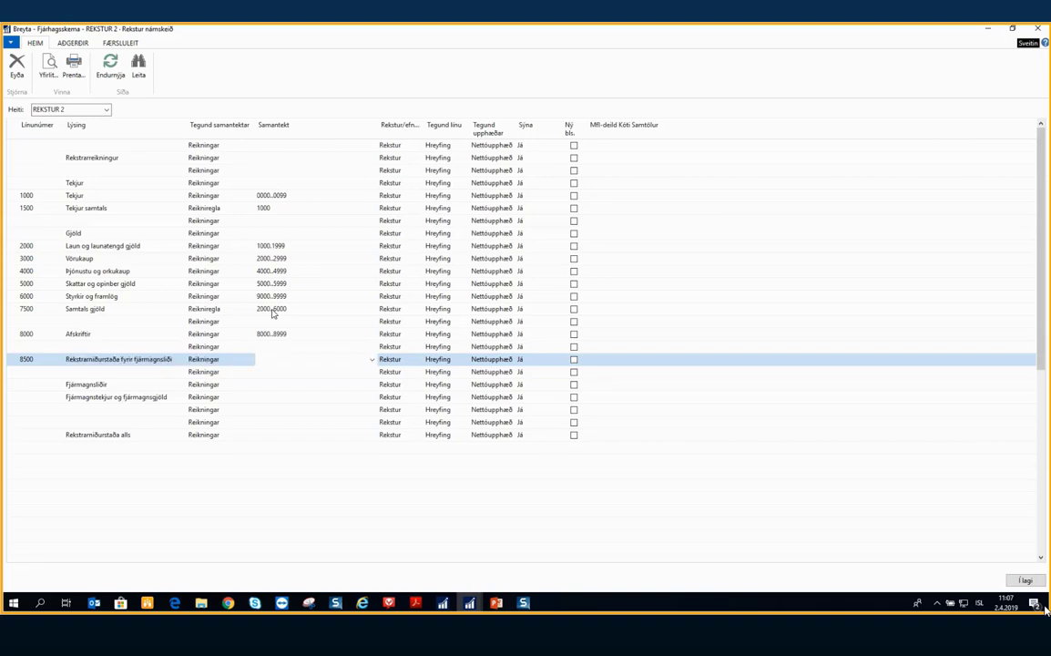
type("1500")
type("|7500|8000")
key("Tab")
Set the Tegund samantektar of the Rekstrarniðurstaða fyrir fjármagnsliði line to Reikniregla
key("shift+Tab")
key("shift+Tab")
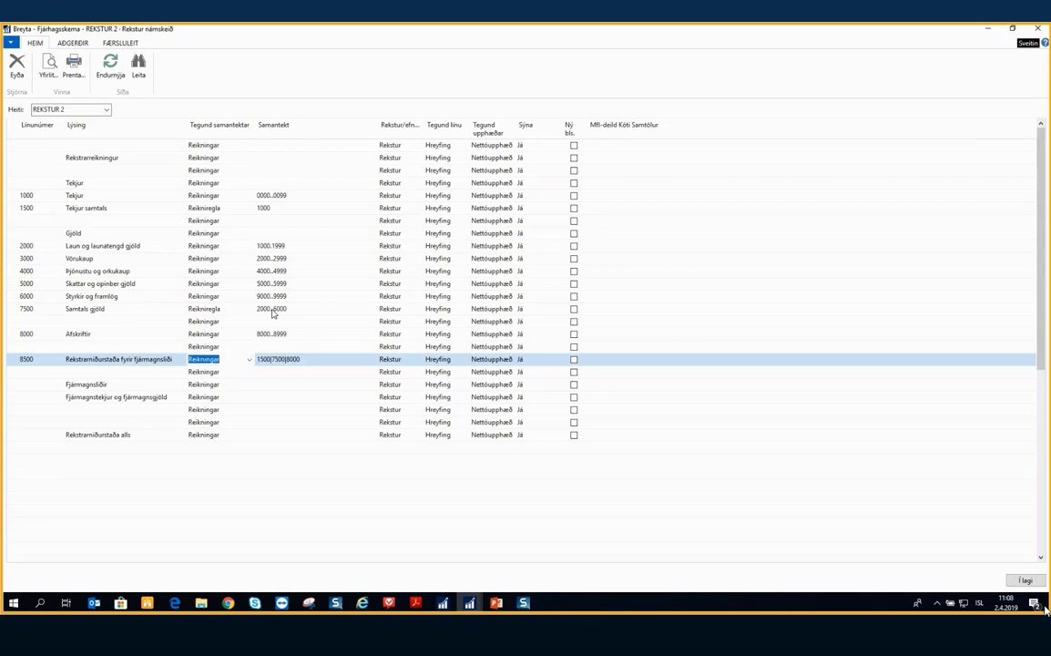
key("alt+Down")
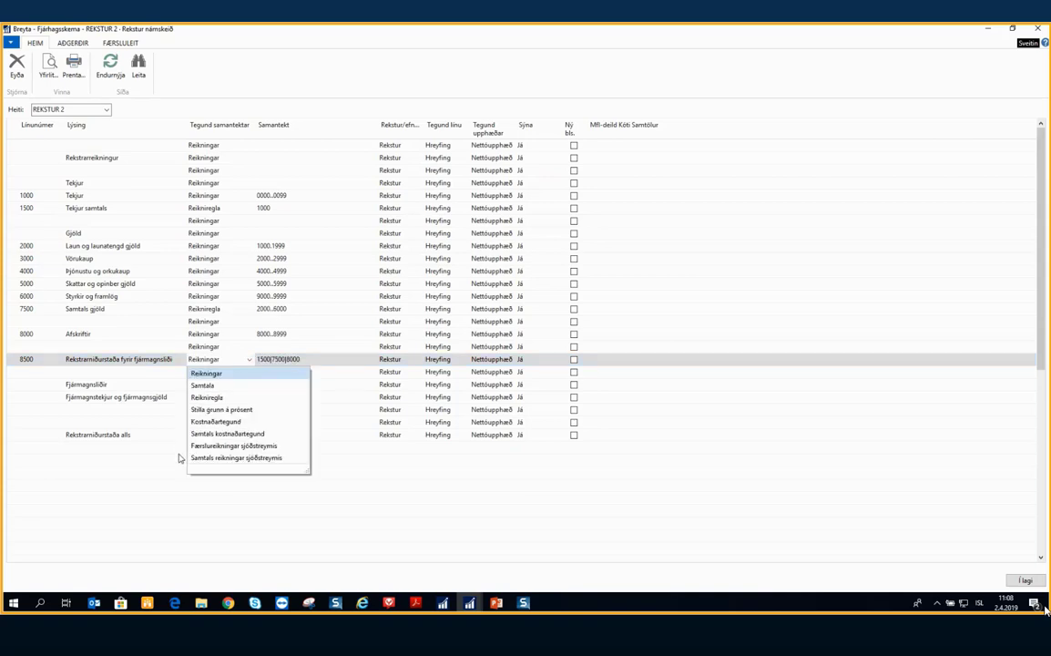
left_click(217, 398)
key("Tab")
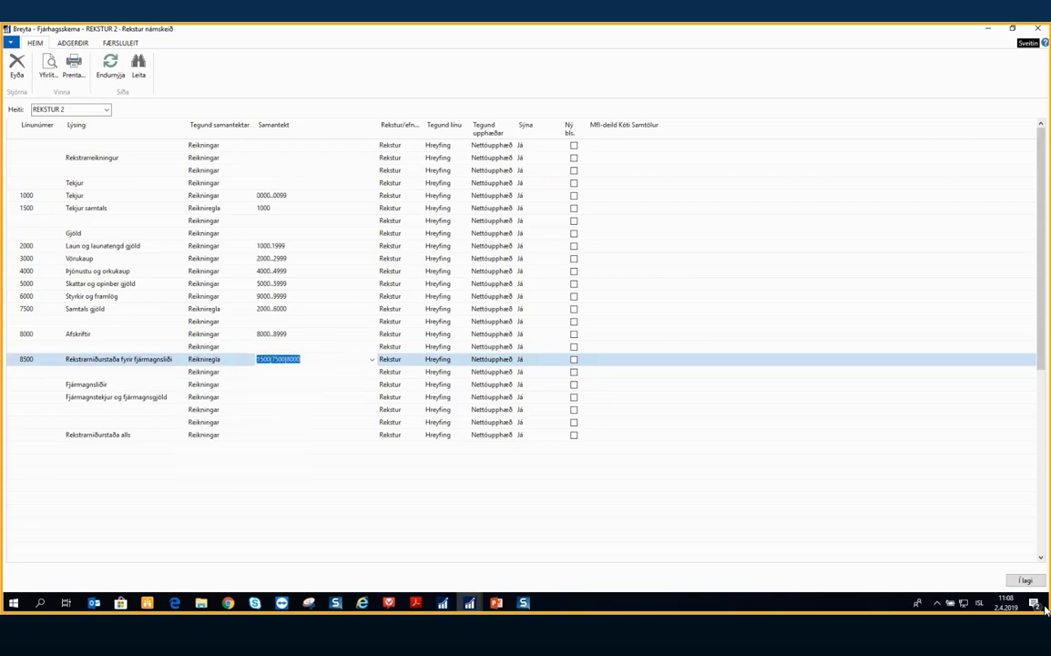
left_click(40, 385)
type("9000")
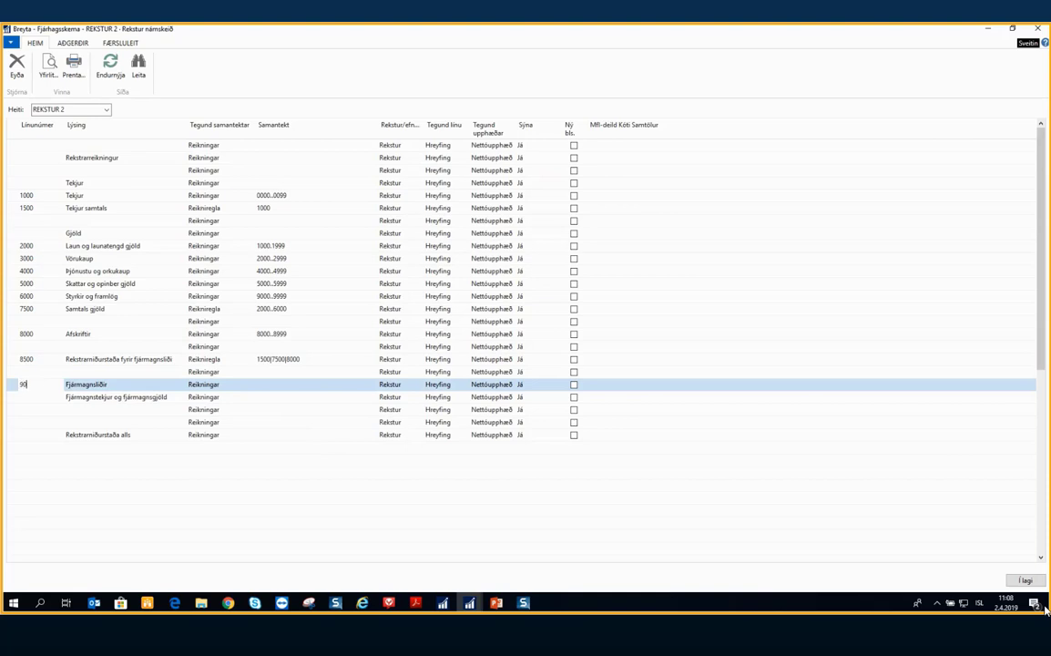
key("Tab")
key("Tab")
key("Tab")
type("7")
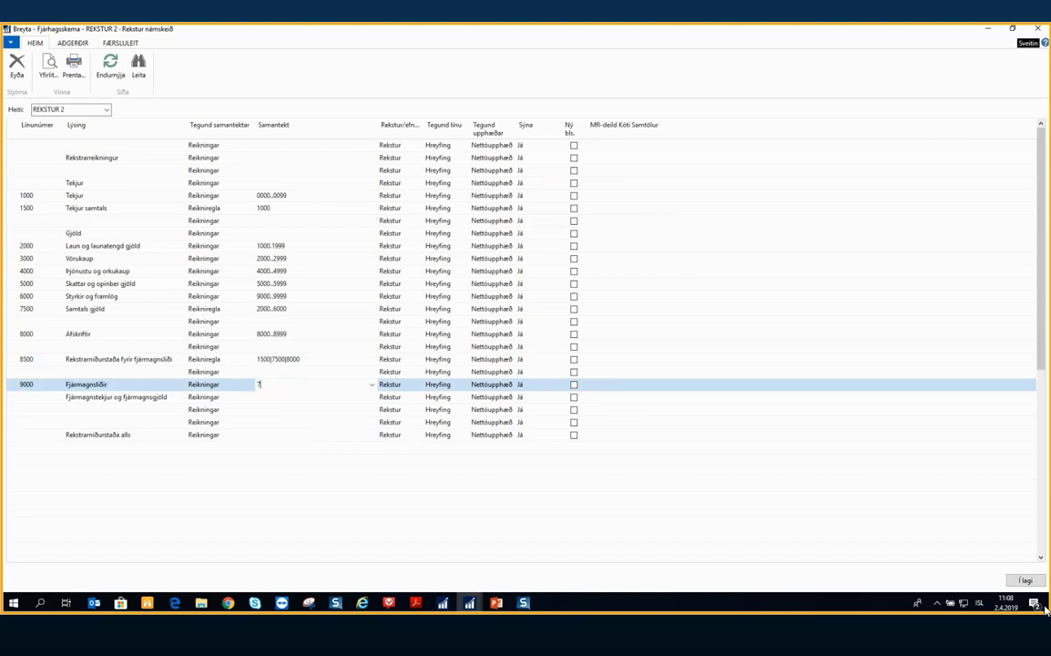
type("000..7999")
key("BackSpace")
key("BackSpace")
key("BackSpace")
key("BackSpace")
key("BackSpace")
key("BackSpace")
key("BackSpace")
key("BackSpace")
key("BackSpace")
key("BackSpace")
Give the Fjármagnstekjur og fjármagnsgjöld line the Samantekt 7000..7999 and line number 9000, clearing the line number of Fjármagnsliðir
key("Down")
type("7000.")
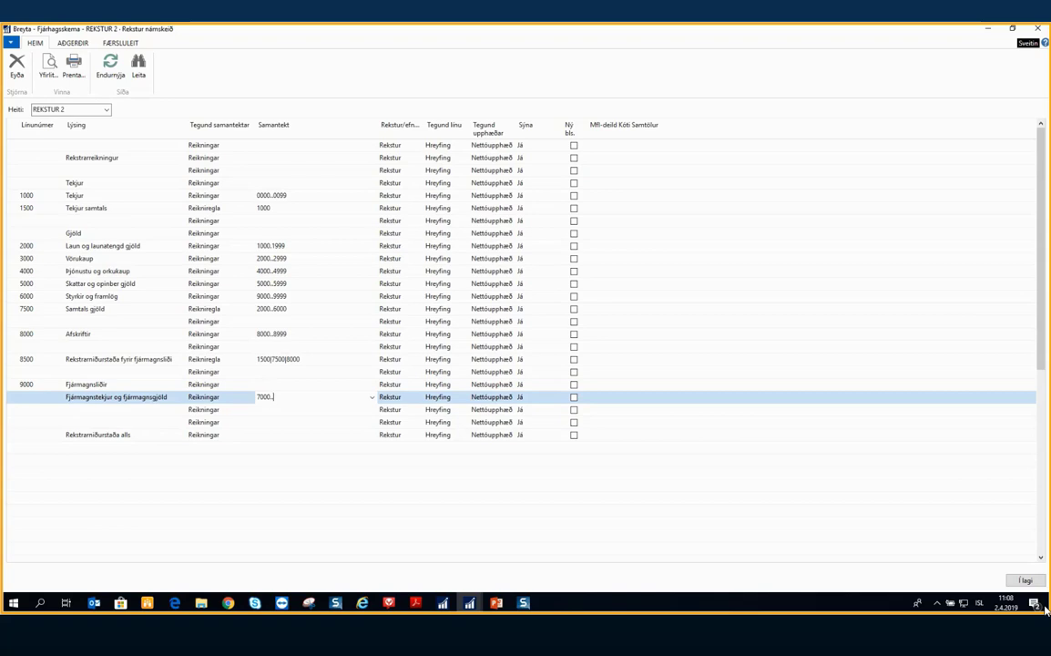
type(".7999")
left_click(39, 392)
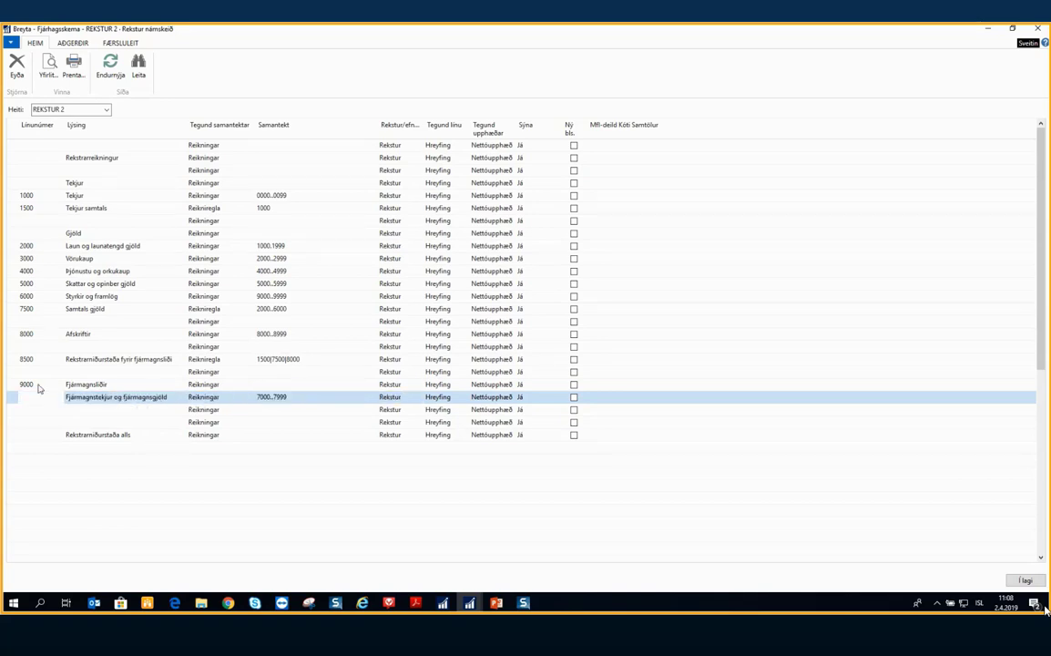
type("9000")
key("Up")
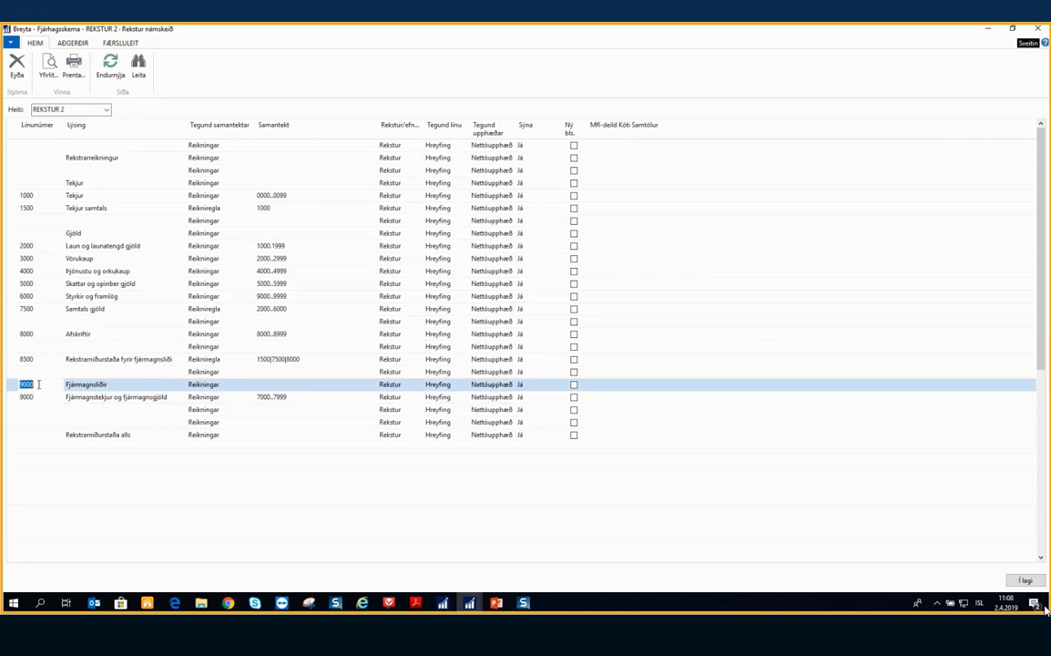
key("Delete")
Give the Rekstrarniðurstaða alls line the line number 9500 and the Samantekt 9000|8500
key("Down")
key("Down")
key("Down")
key("Down")
type("9500")
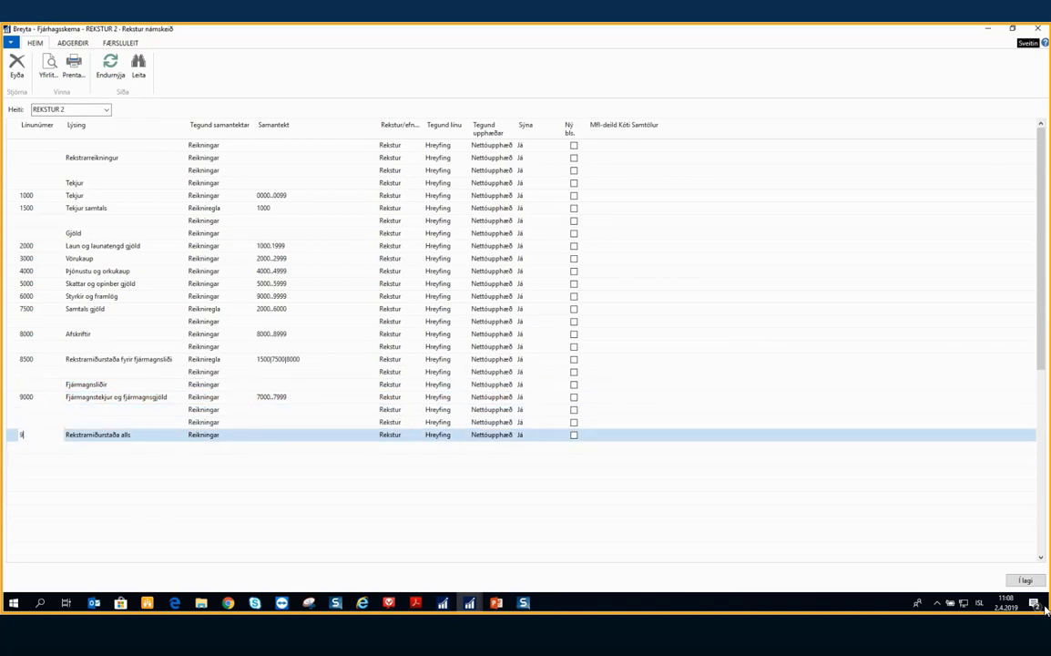
key("Tab")
key("Tab")
key("Tab")
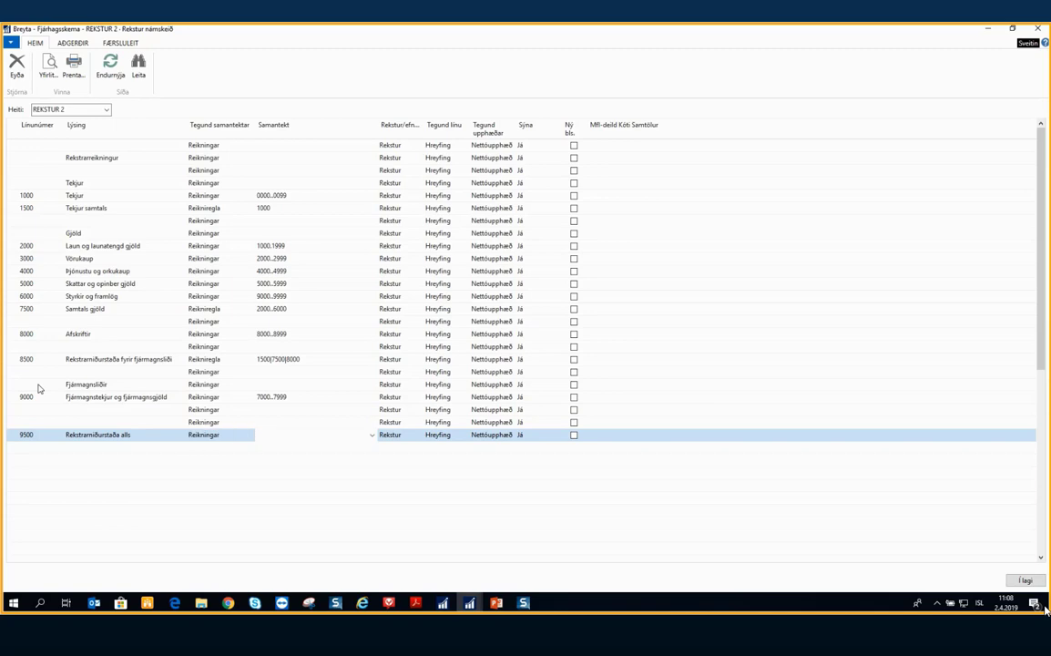
type("9000|8500")
key("Tab")
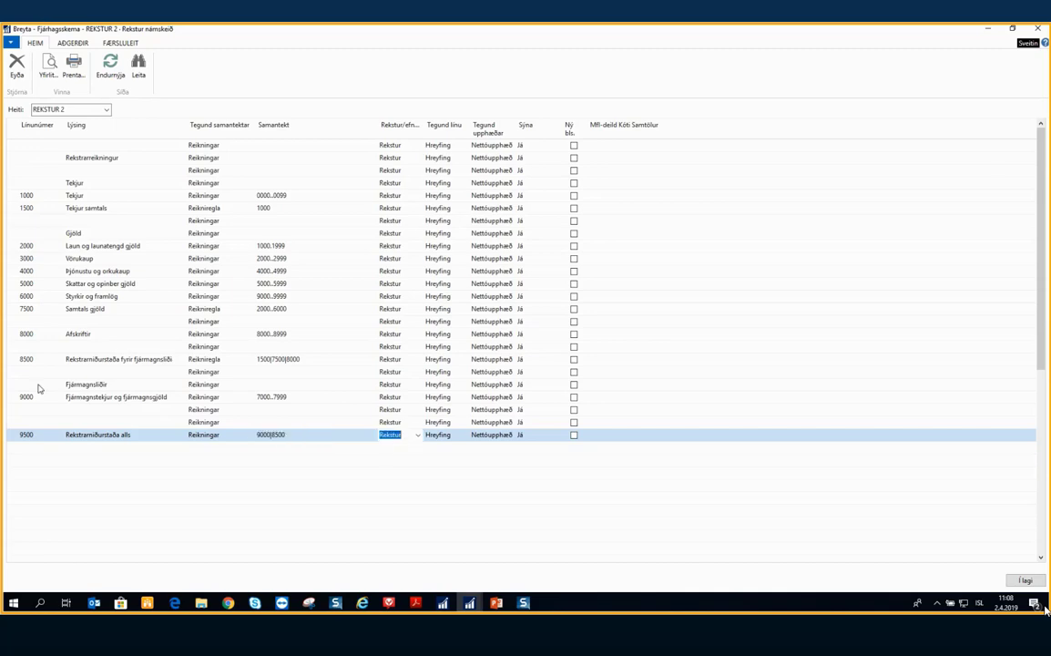
Set the Tegund samantektar of the Rekstrarniðurstaða alls line to Reikniregla
left_click(252, 434)
left_click(222, 475)
key("Tab")
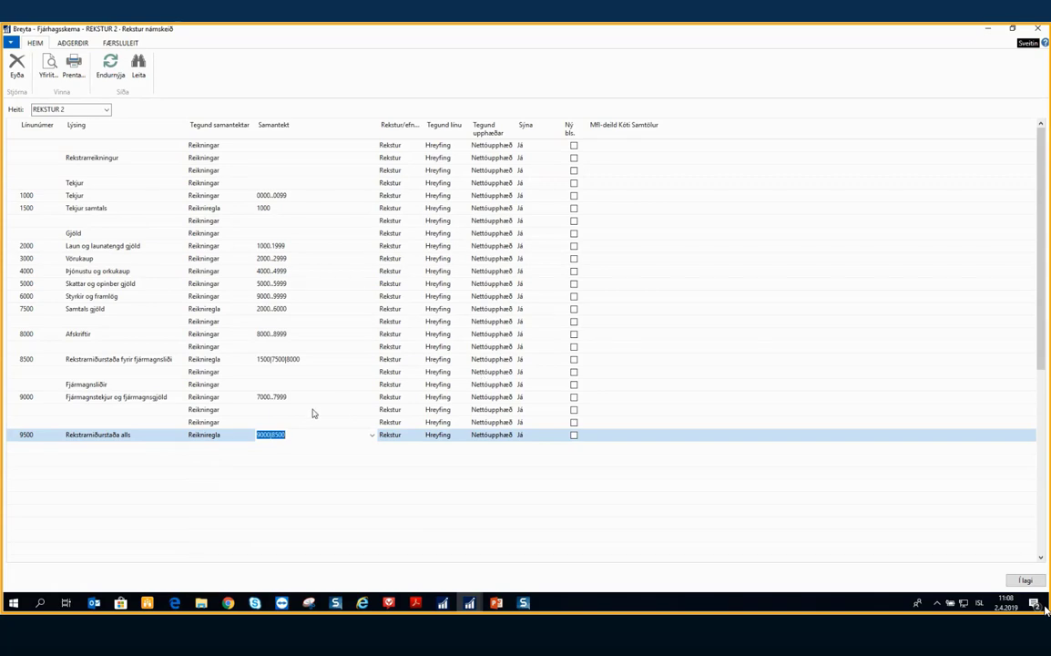
Open the overview of the REKSTUR 2 schedule and set its date filter to 01.01.16..31.12.16
left_click(53, 78)
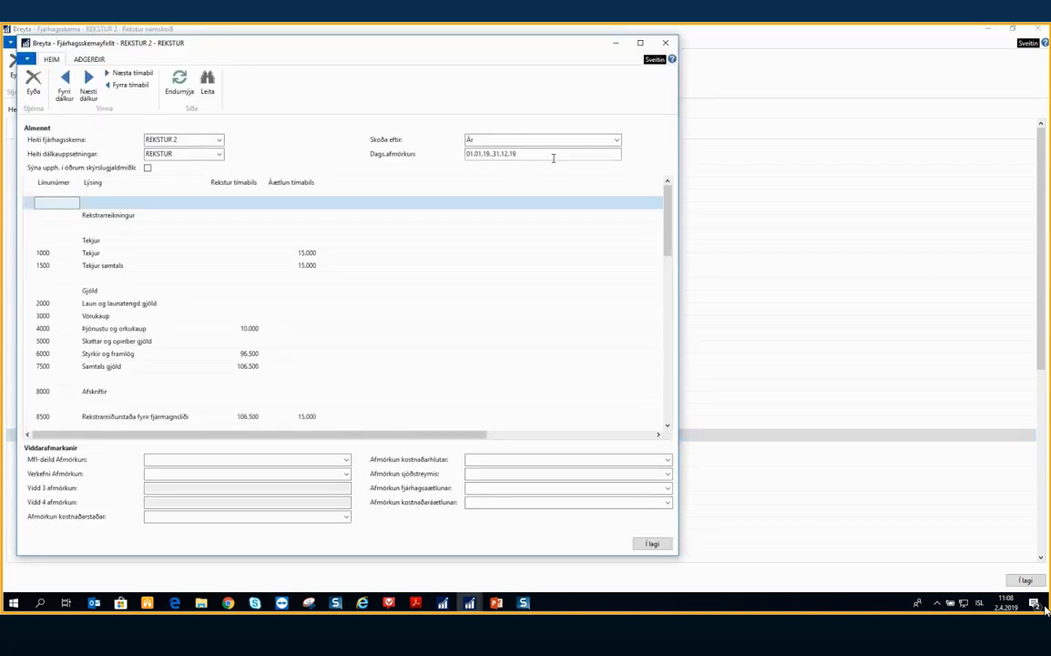
left_click_drag(550, 156, 424, 155)
type("á-")
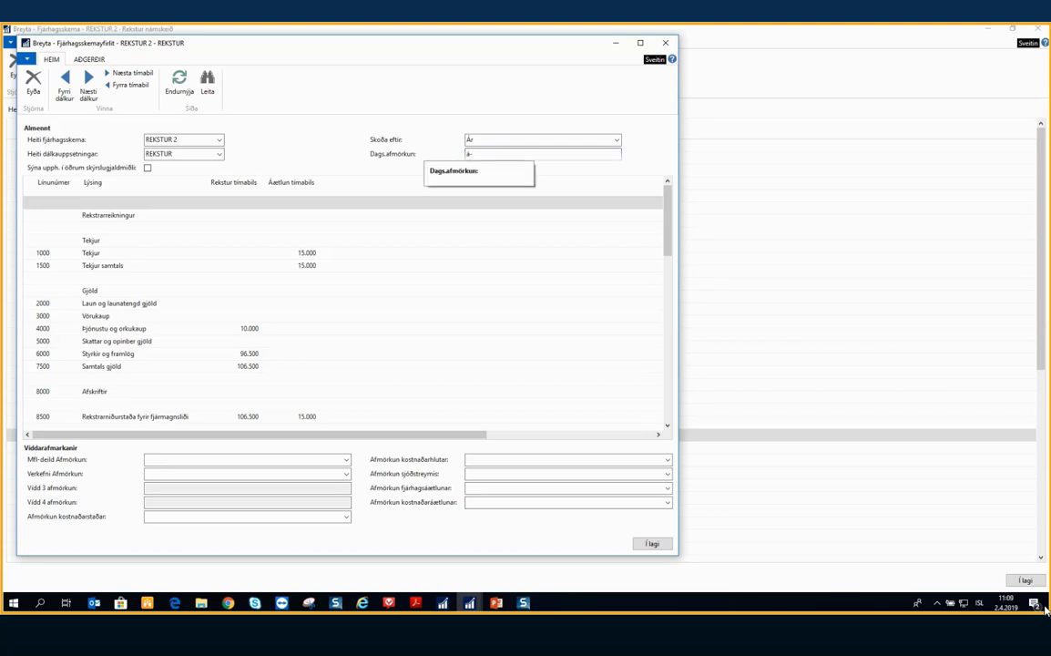
key("Tab")
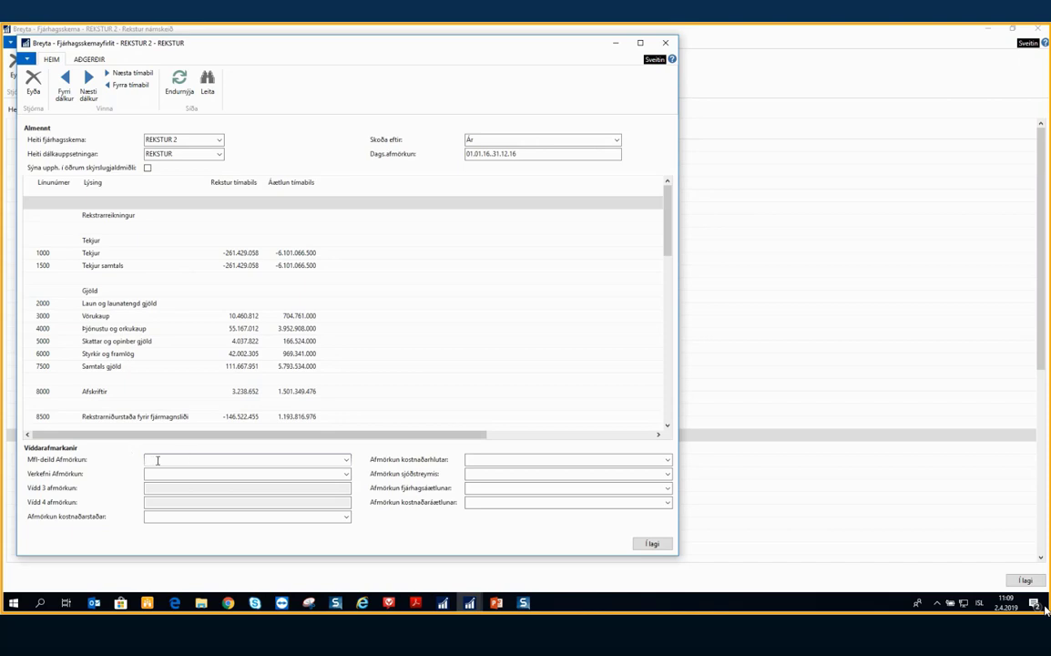
Filter the overview by Mfl-deild 0400..04999
left_click(157, 461)
type("0400..04999")
key("Tab")
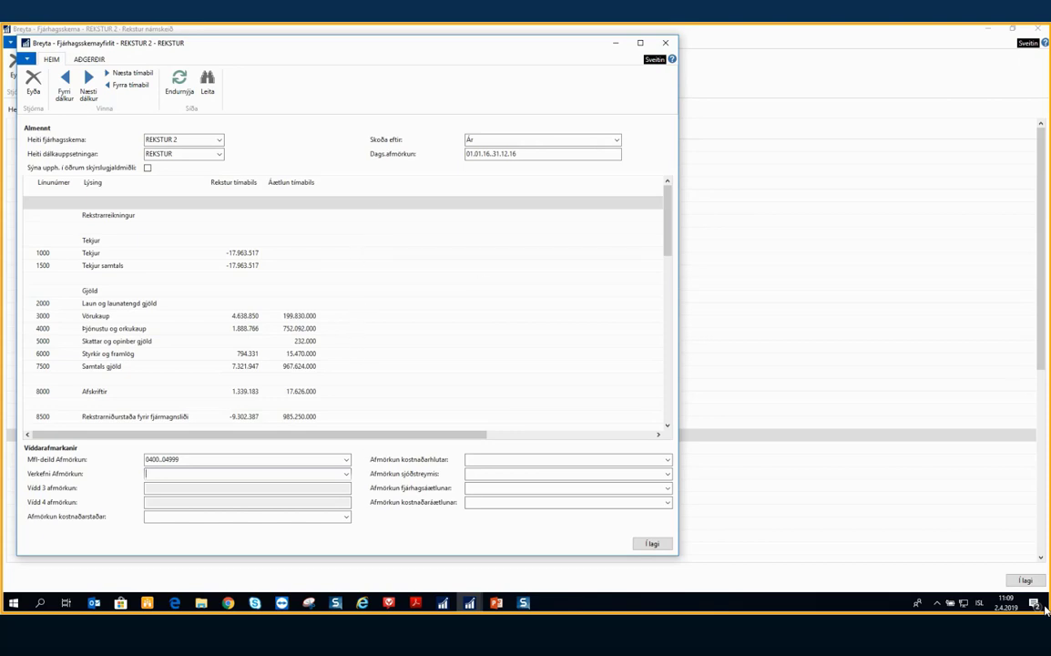
left_click(1045, 606)
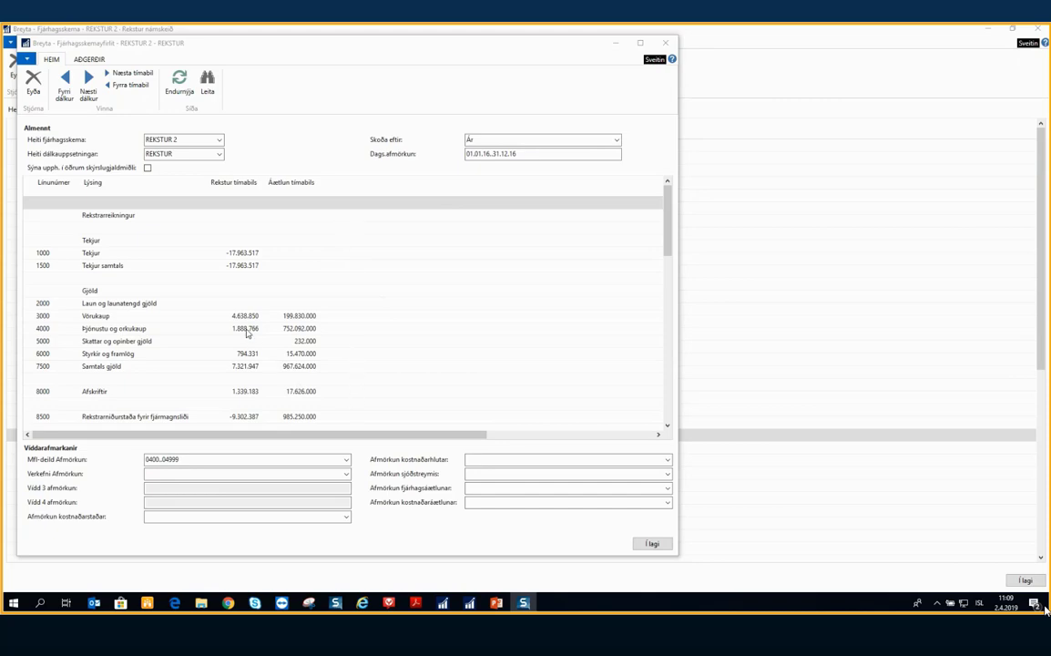
left_click(310, 132)
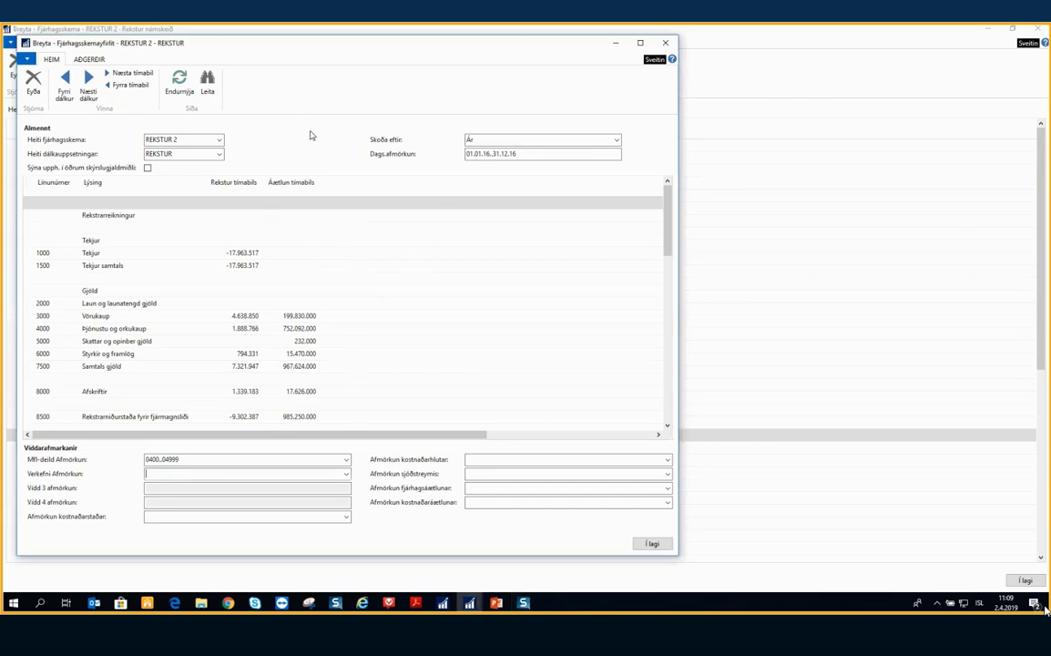
Close the overview and the REKSTUR 2 line editor to return to the list of account schedule names
key("Escape")
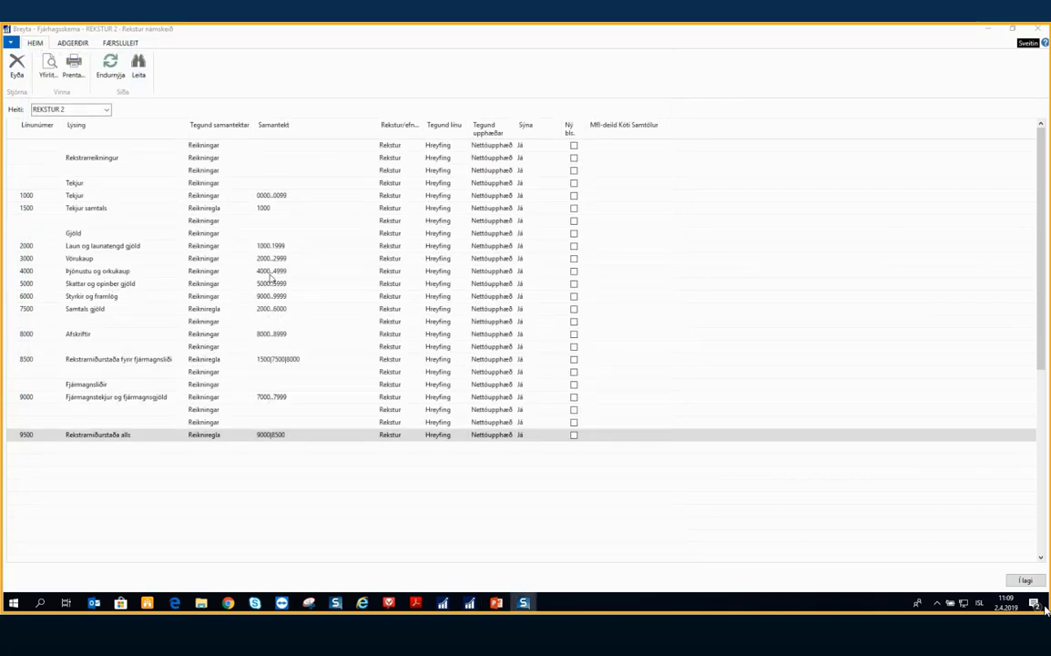
left_click(277, 88)
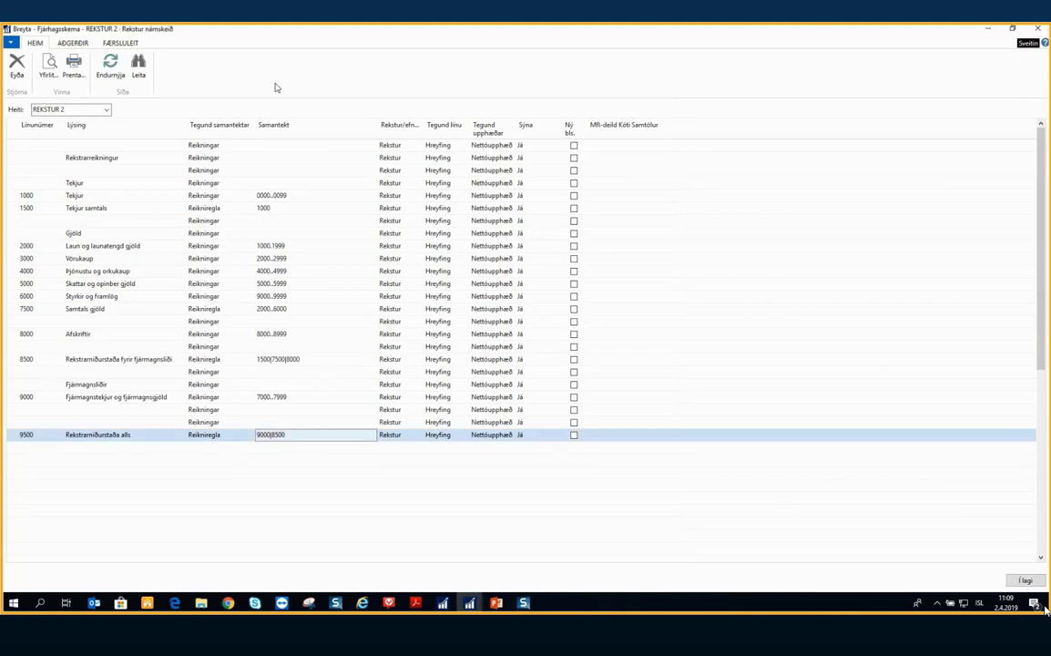
key("Escape")
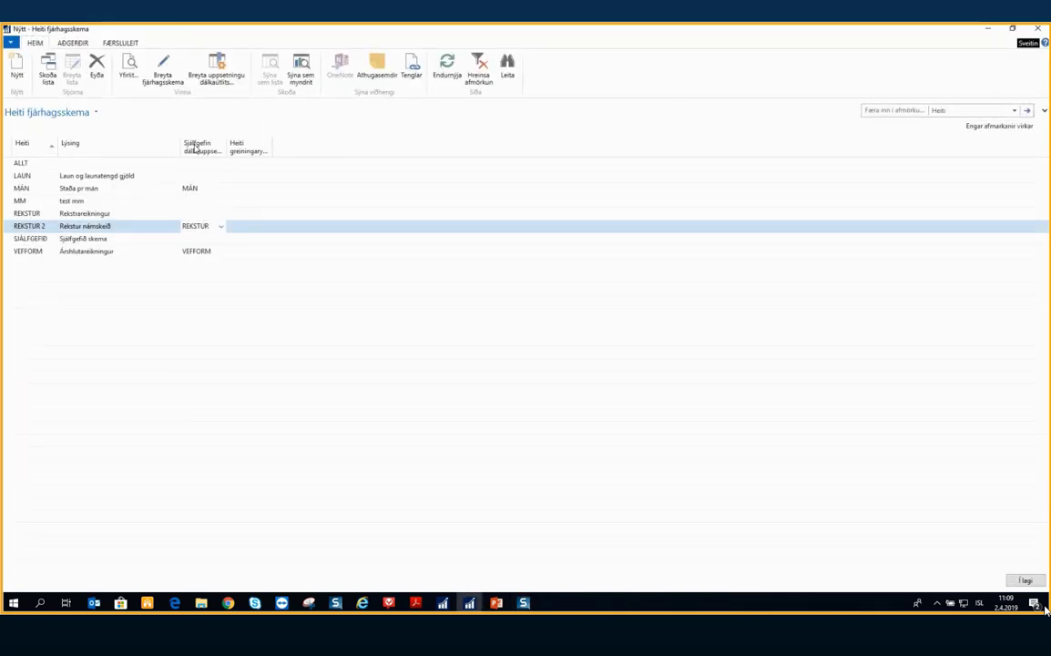
Open the REKSTUR column layout for editing and add column C with the heading Mismunur
left_click(220, 72)
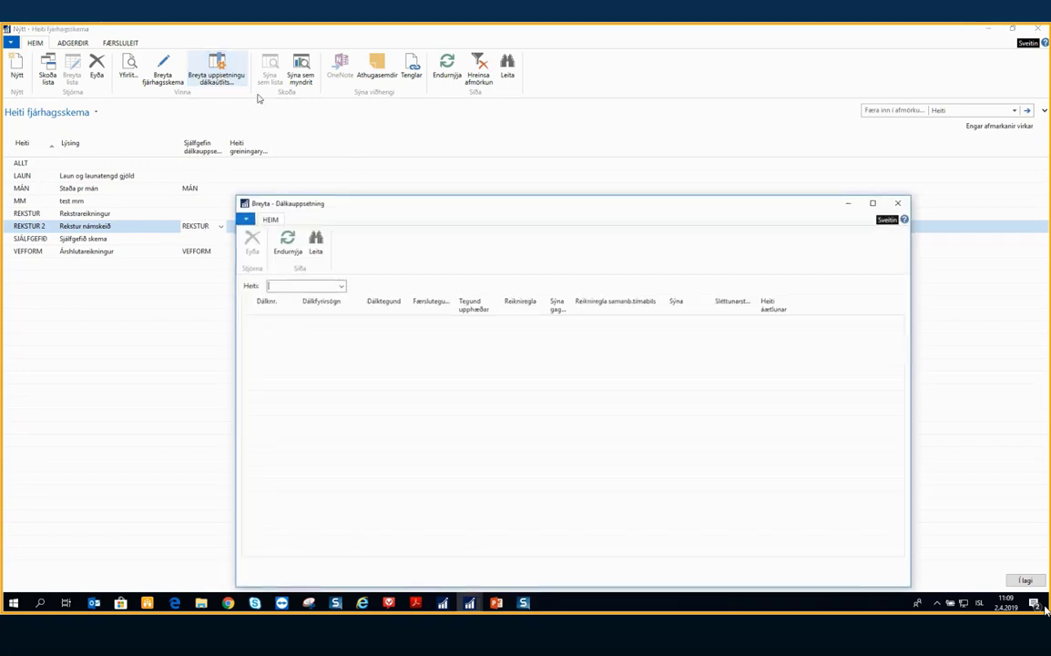
left_click(256, 346)
type("c")
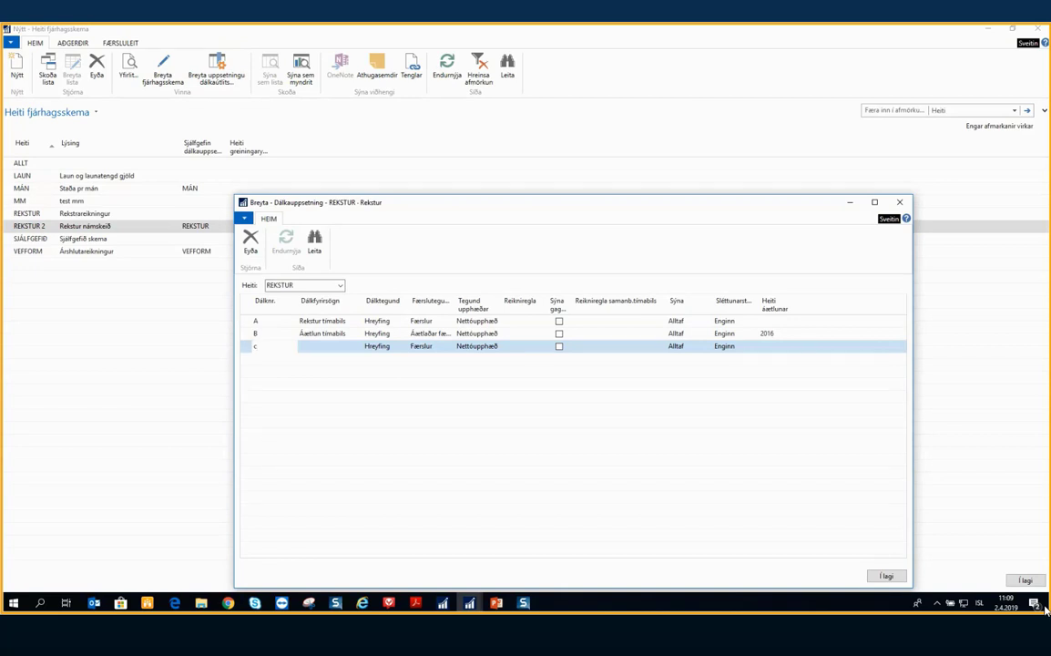
key("Tab")
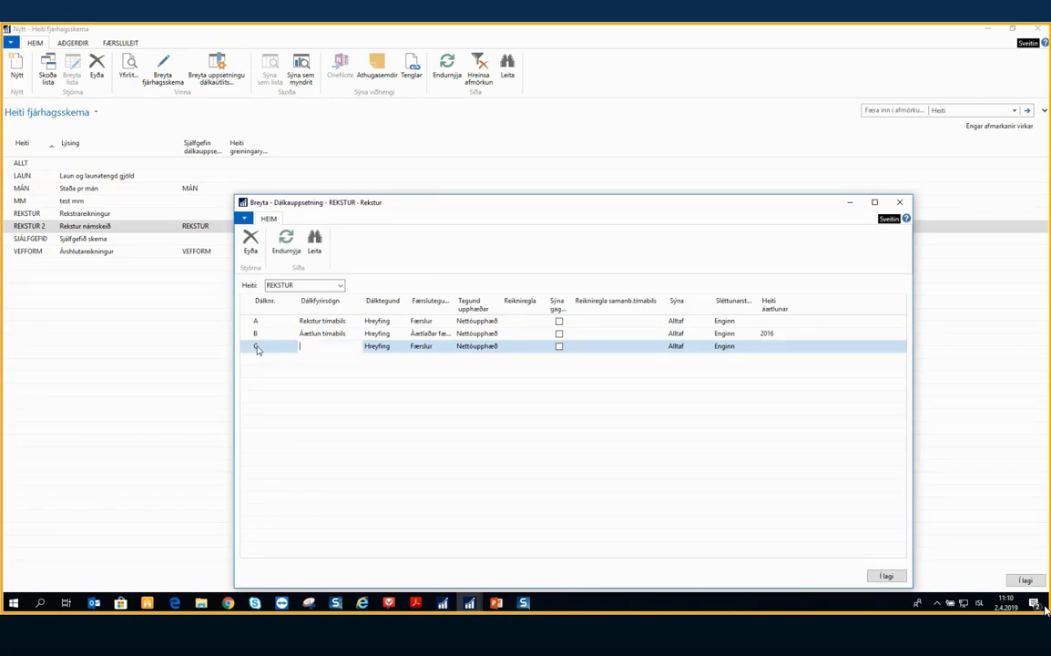
type("Mismunur")
key("Tab")
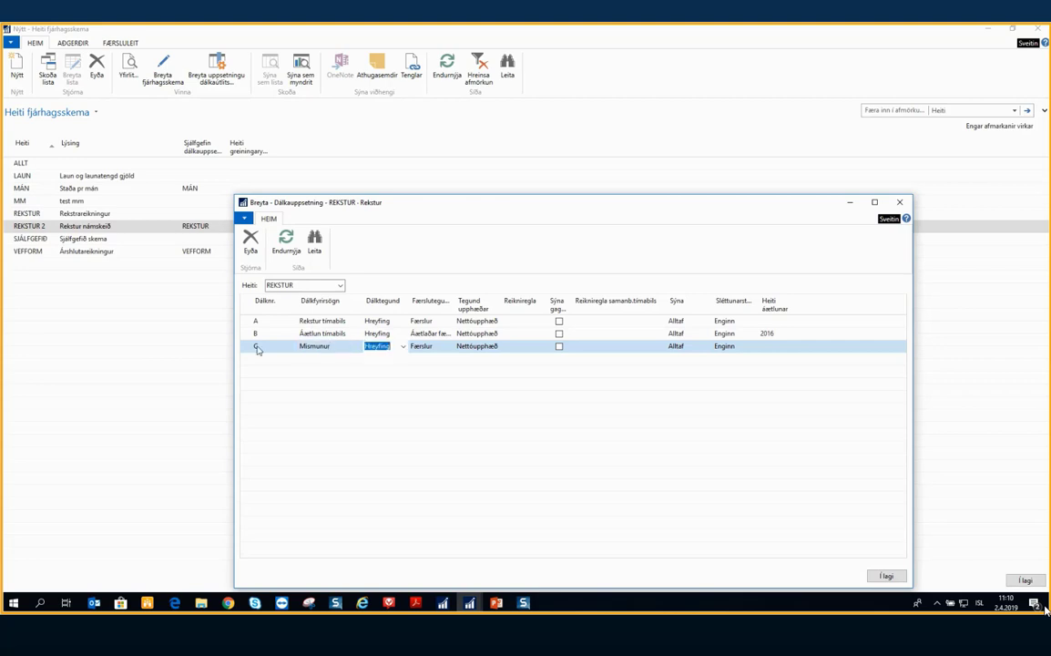
Set the Mismunur column's Dálktegund to Reikniregla and its formula to A-B
type("feikniregla")
key("Tab")
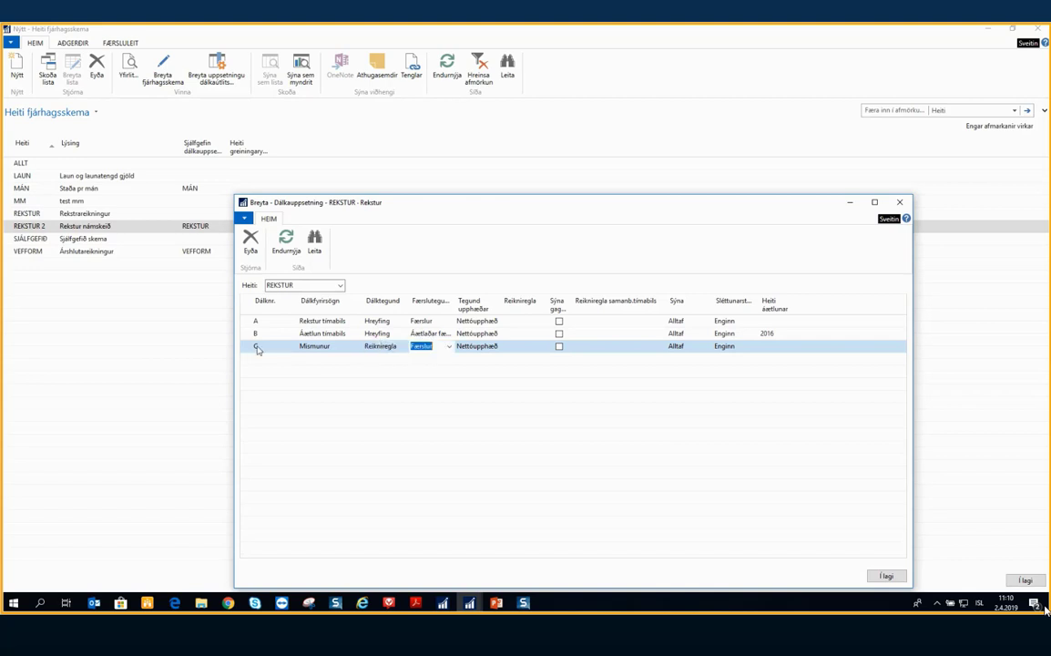
key("Tab")
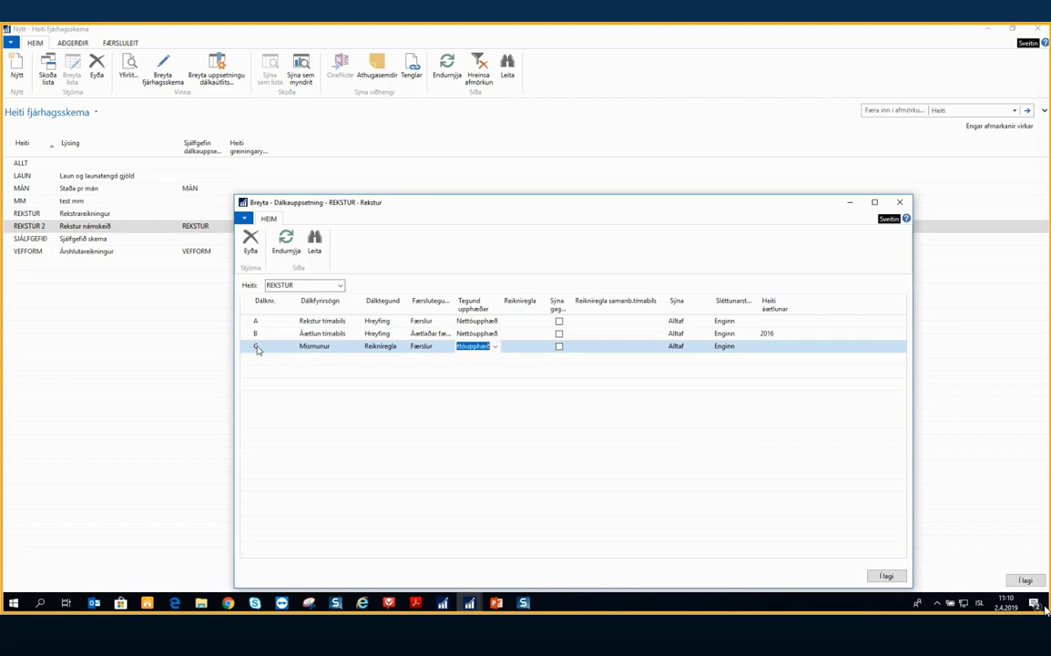
key("Tab")
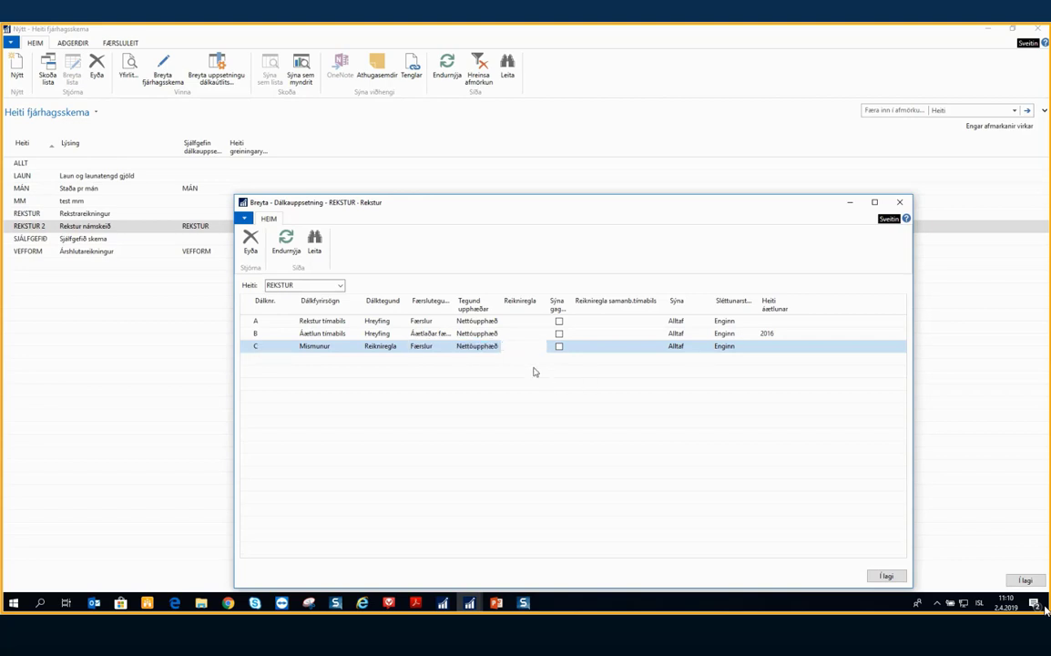
type("A-B")
key("Tab")
Add column D with the heading Hlutfall below the Mismunur column
key("Down")
key("Left")
key("Left")
key("Left")
key("Left")
key("Left")
key("Left")
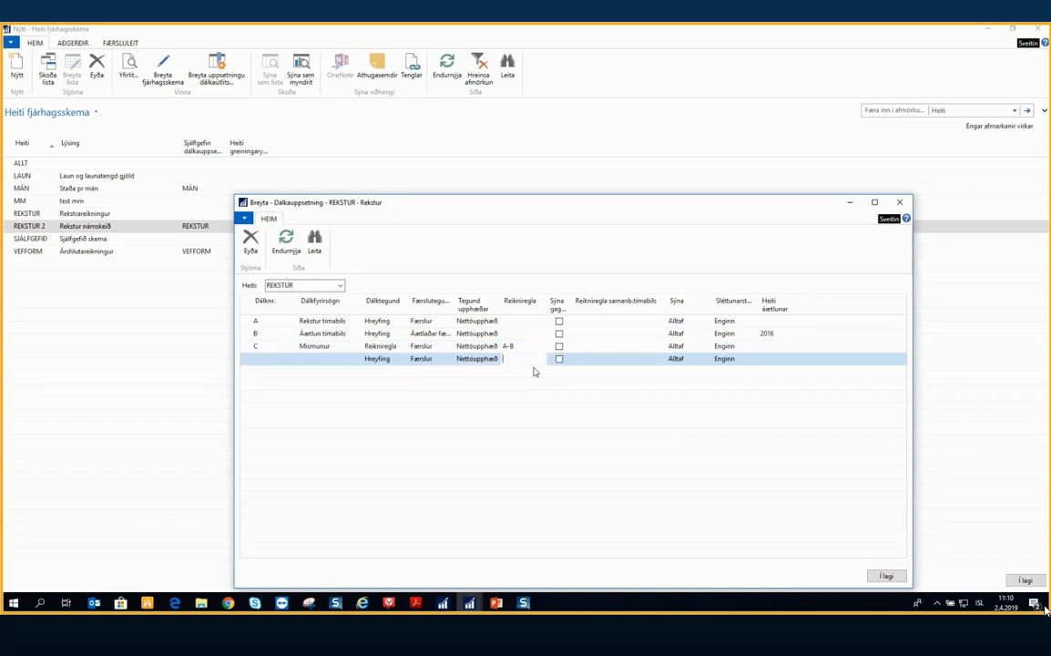
type("D")
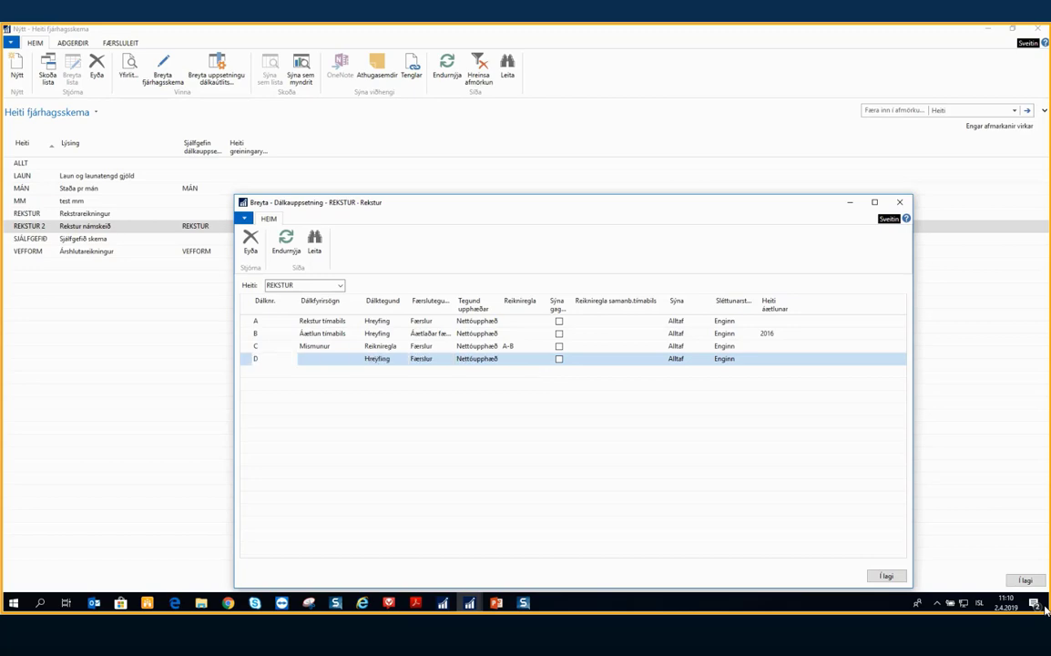
key("Tab")
type("Hlu")
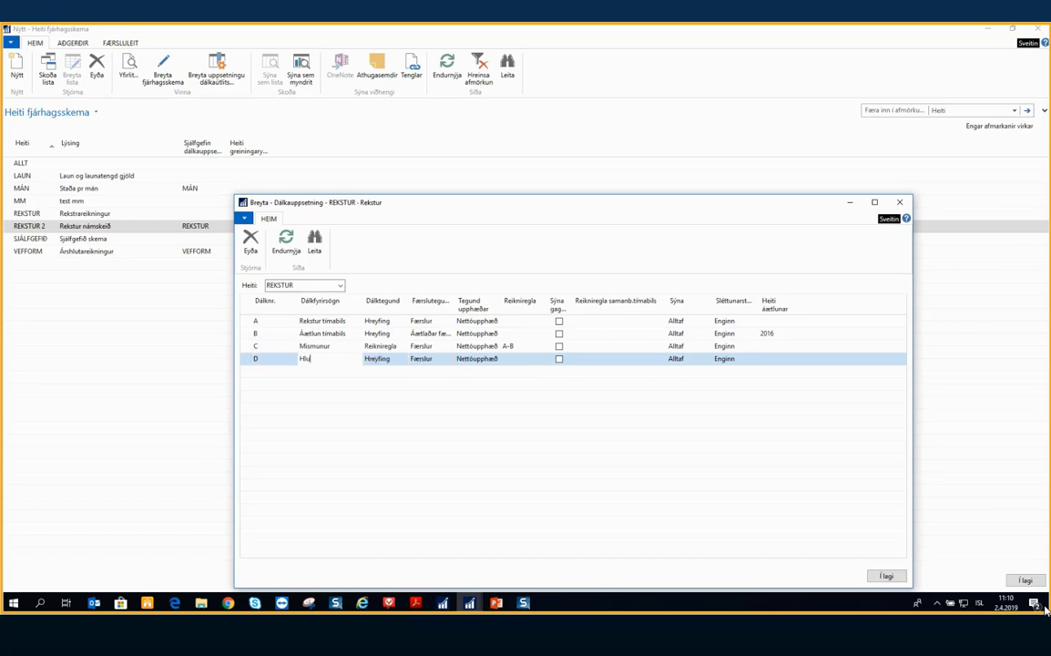
type("tfall")
key("Tab")
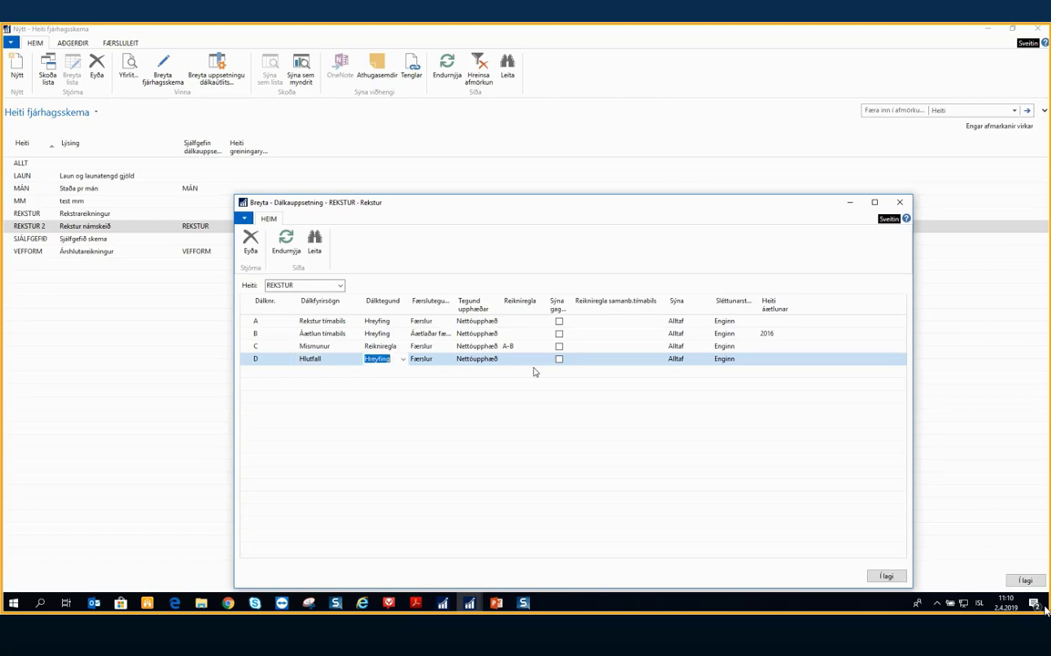
Set the Hlutfall column's Dálktegund to Reikniregla and its formula to A/B*100, and close the column layout
key("r")
key("Tab")
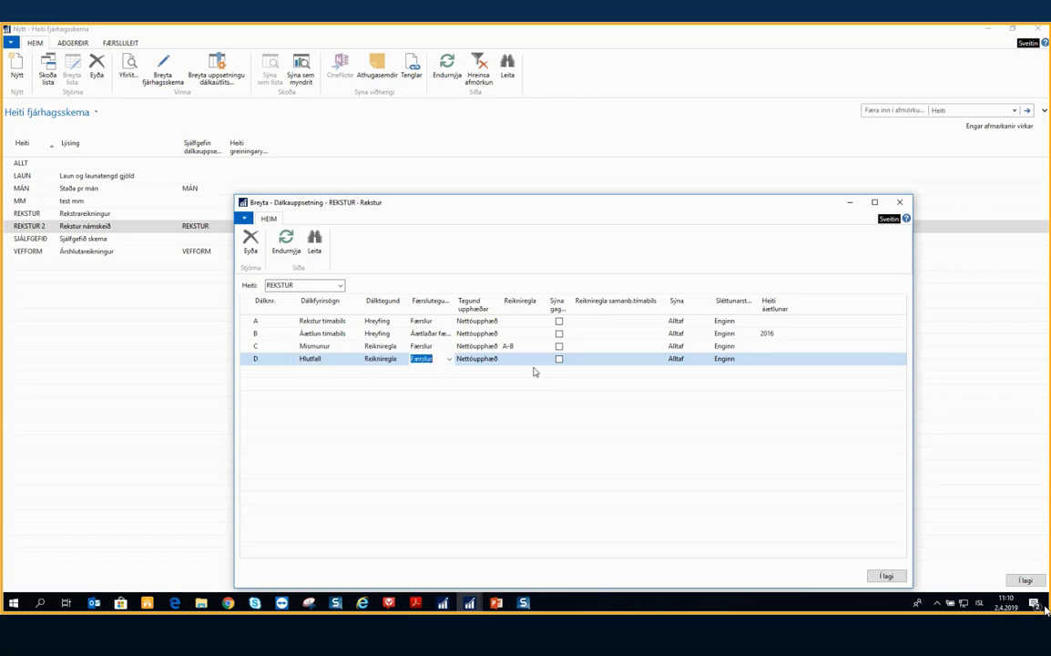
key("Tab")
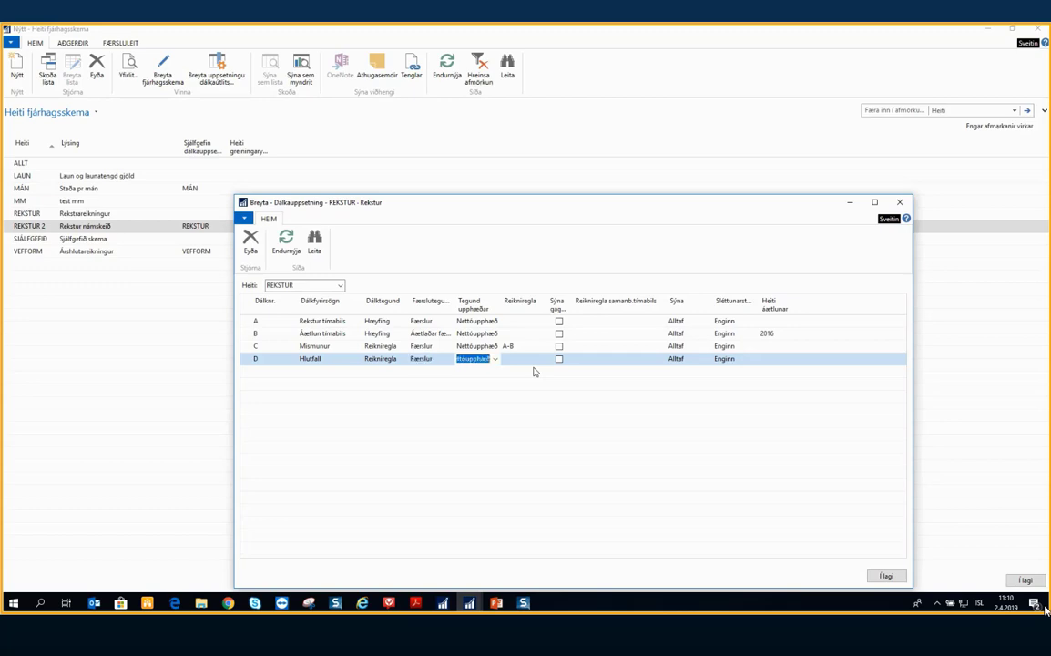
key("Tab")
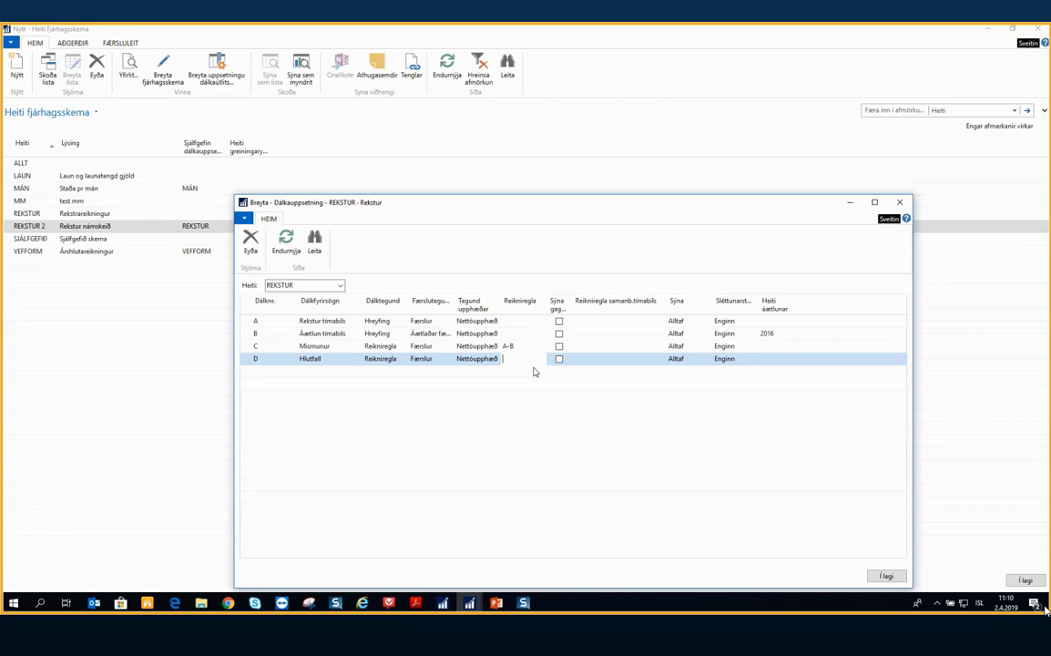
type("A/B*100")
key("Tab")
left_click(889, 576)
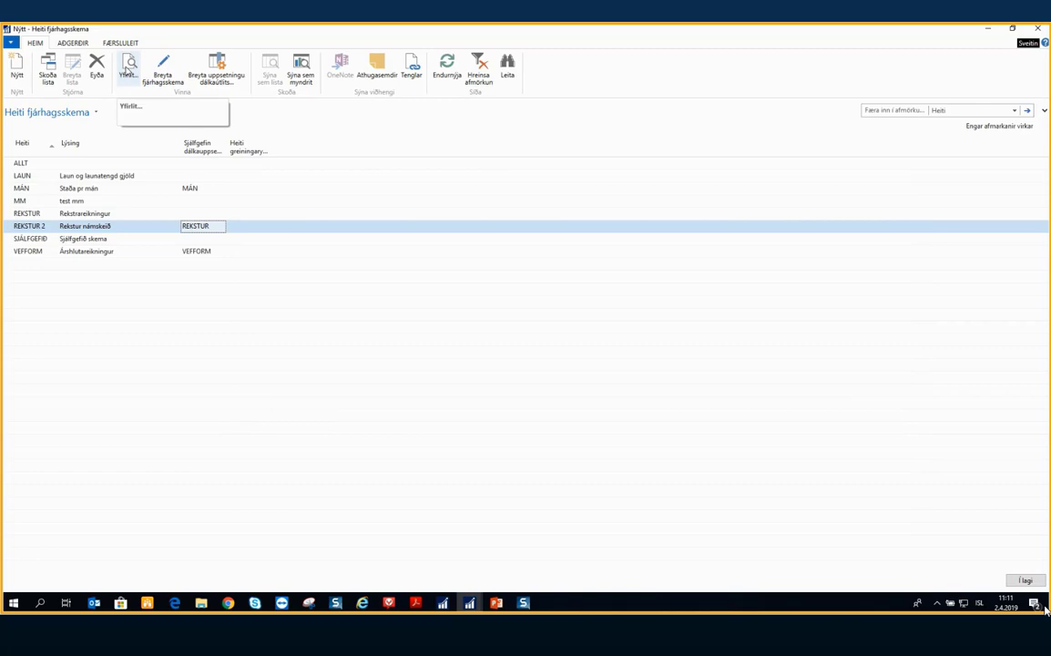
View the REKSTUR 2 overview with the date filter á-4, look through its available actions, and close it
left_click(128, 68)
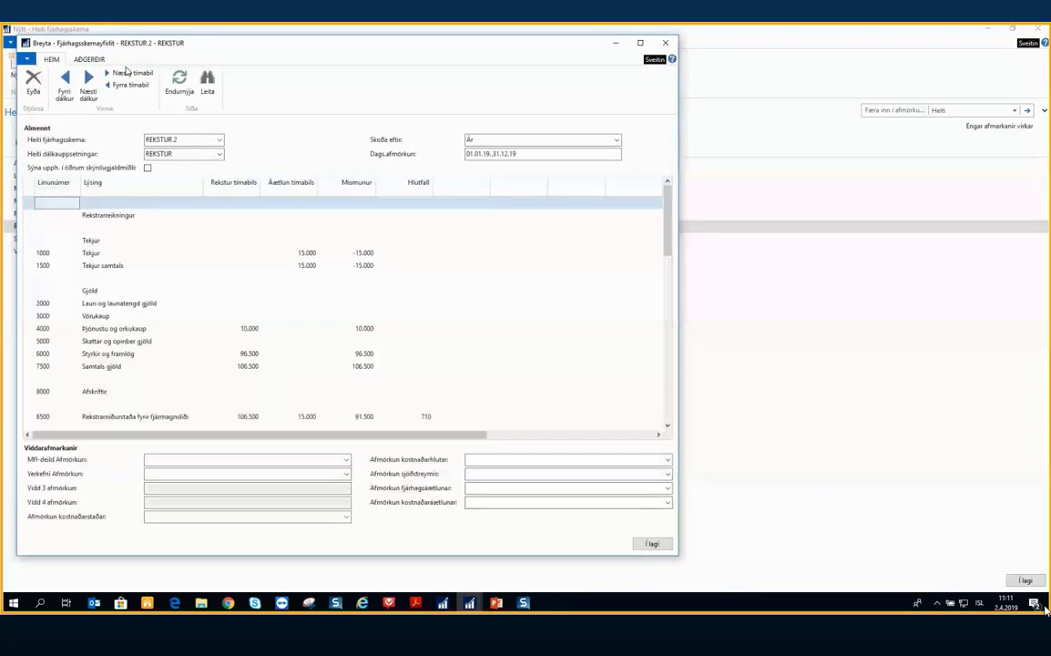
left_click(538, 153)
type("á")
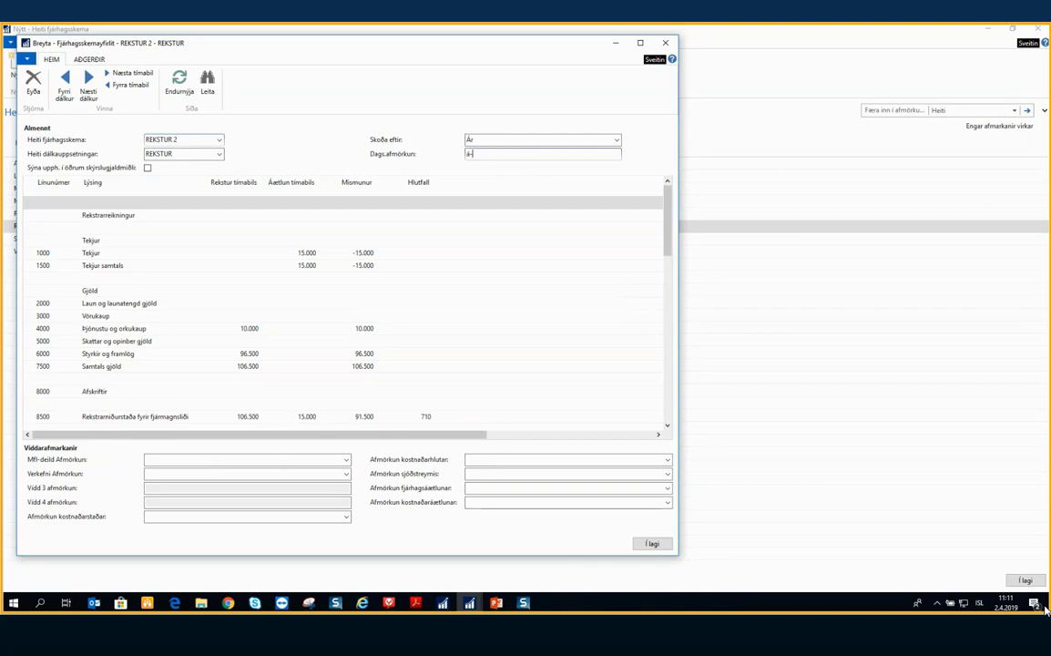
type("-4")
key("Return")
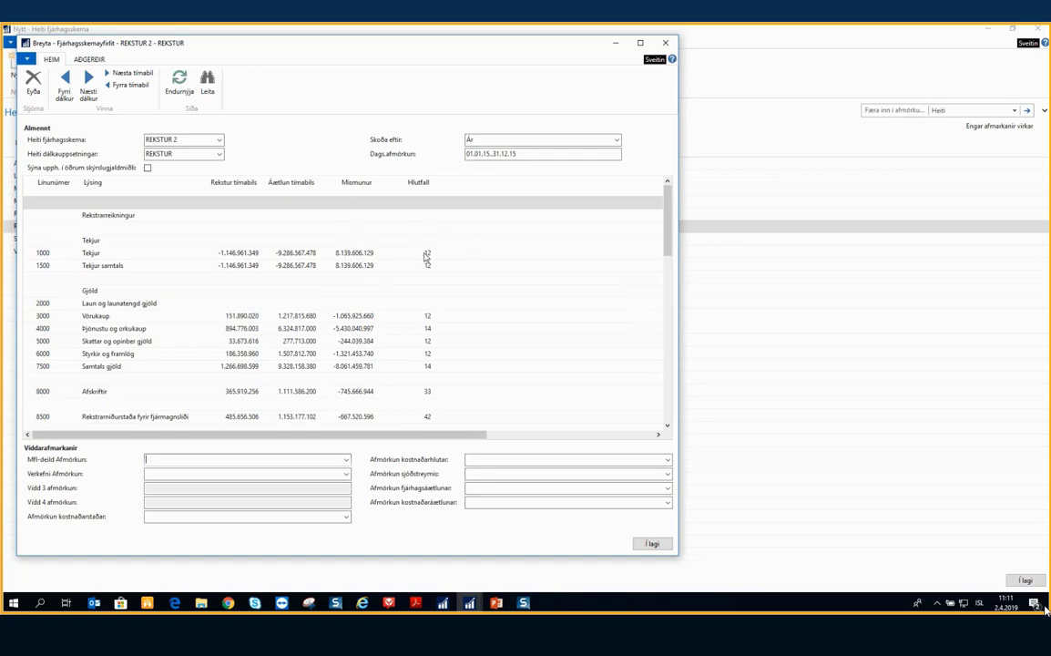
left_click(89, 60)
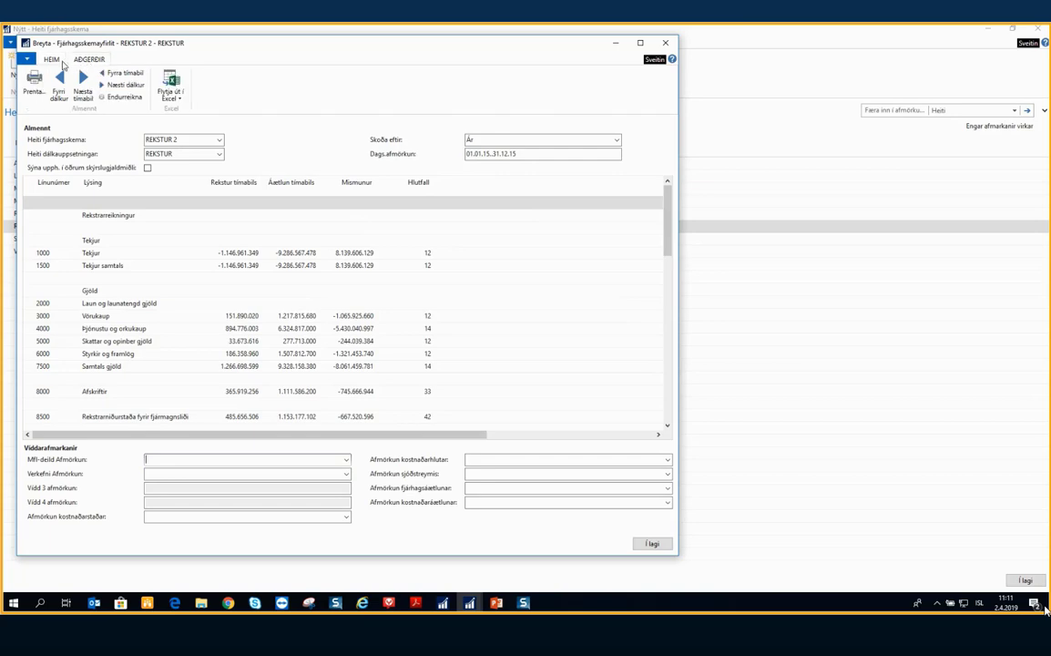
left_click(53, 60)
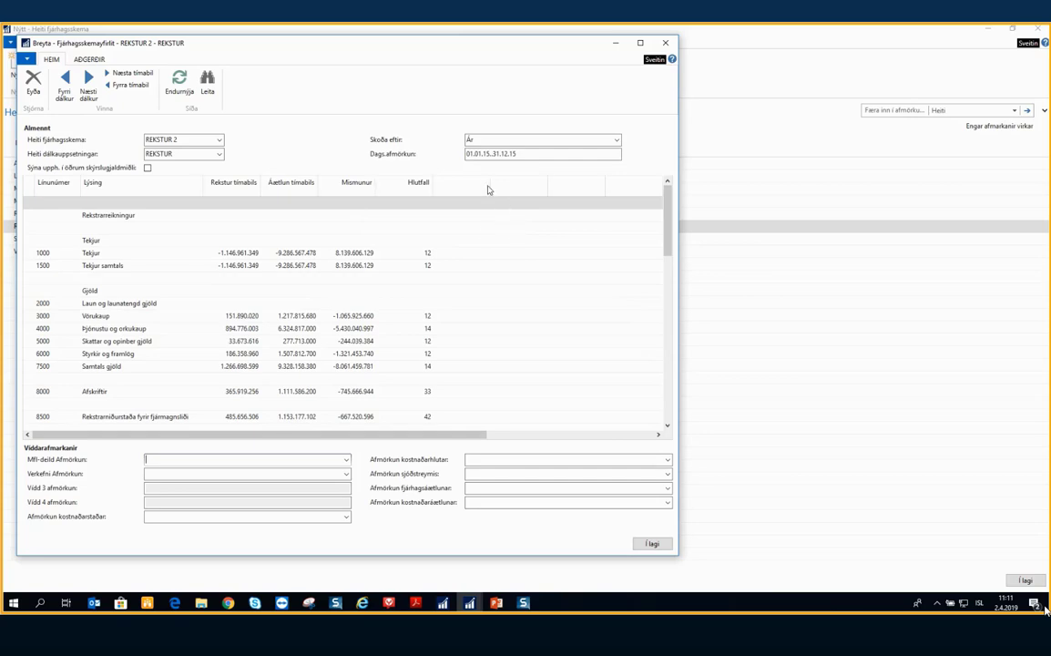
key("Escape")
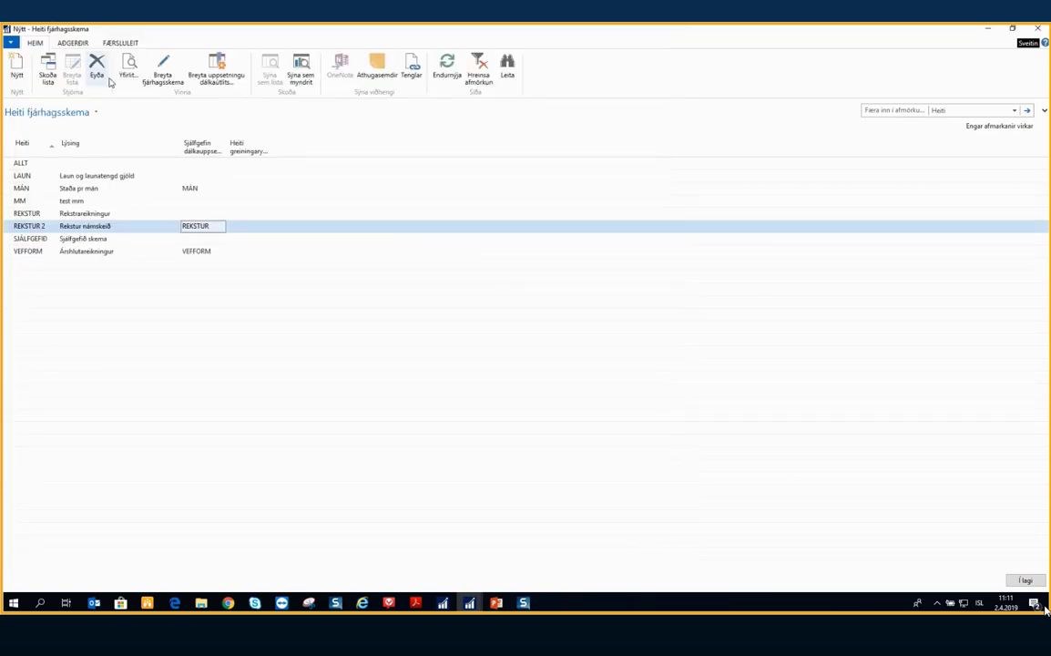
Add the Feitletur, Skáletur and Undirstrikun columns to the REKSTUR 2 line editor and reopen it to apply them
left_click(163, 69)
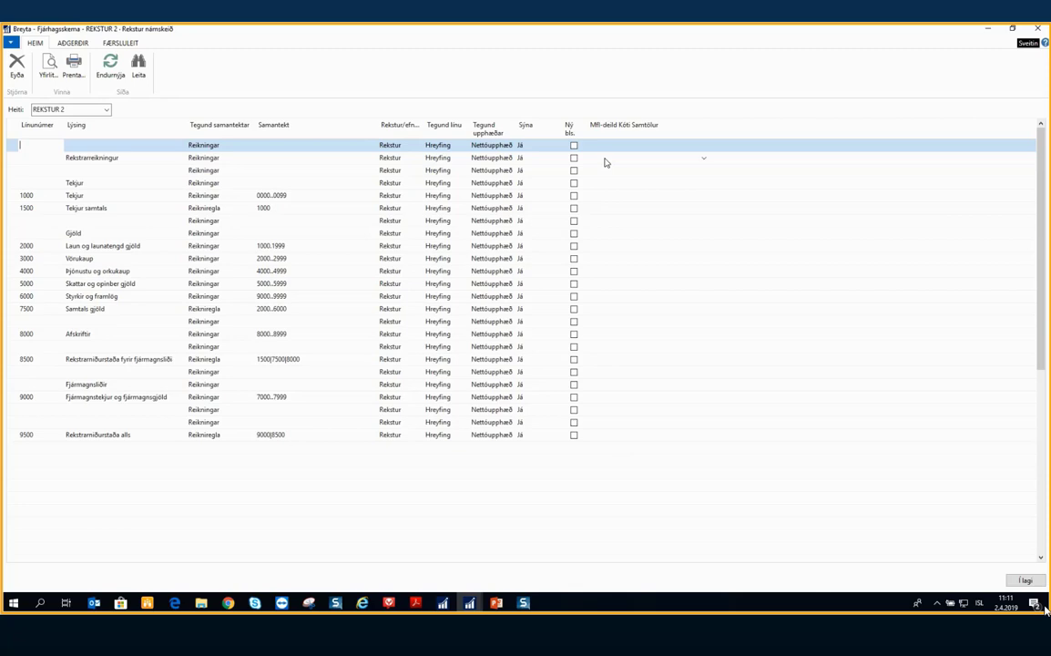
right_click(721, 135)
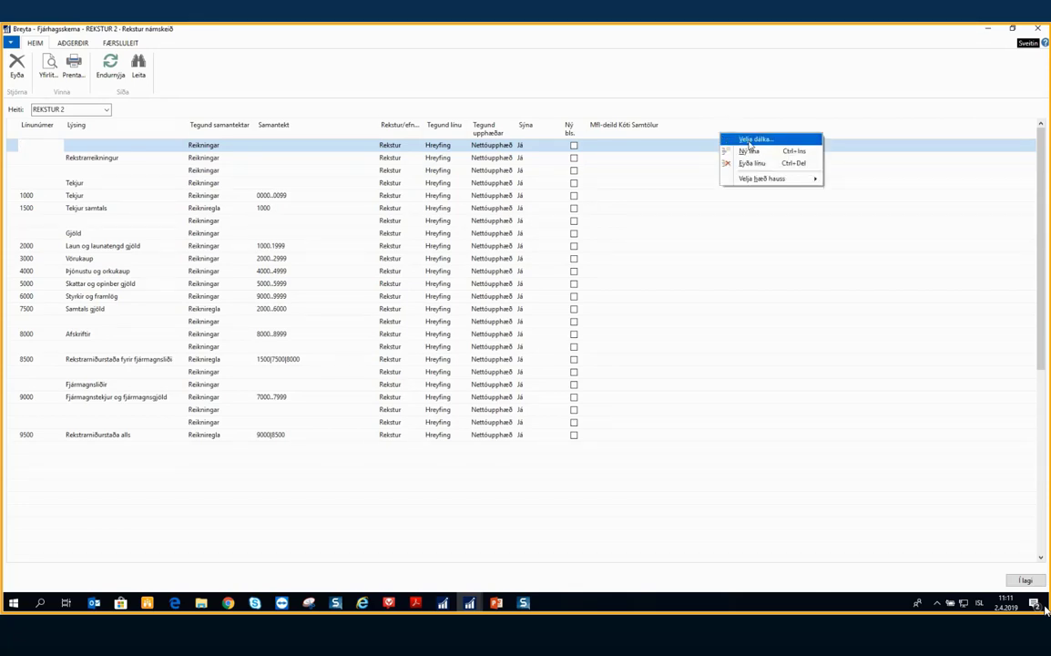
left_click(751, 142)
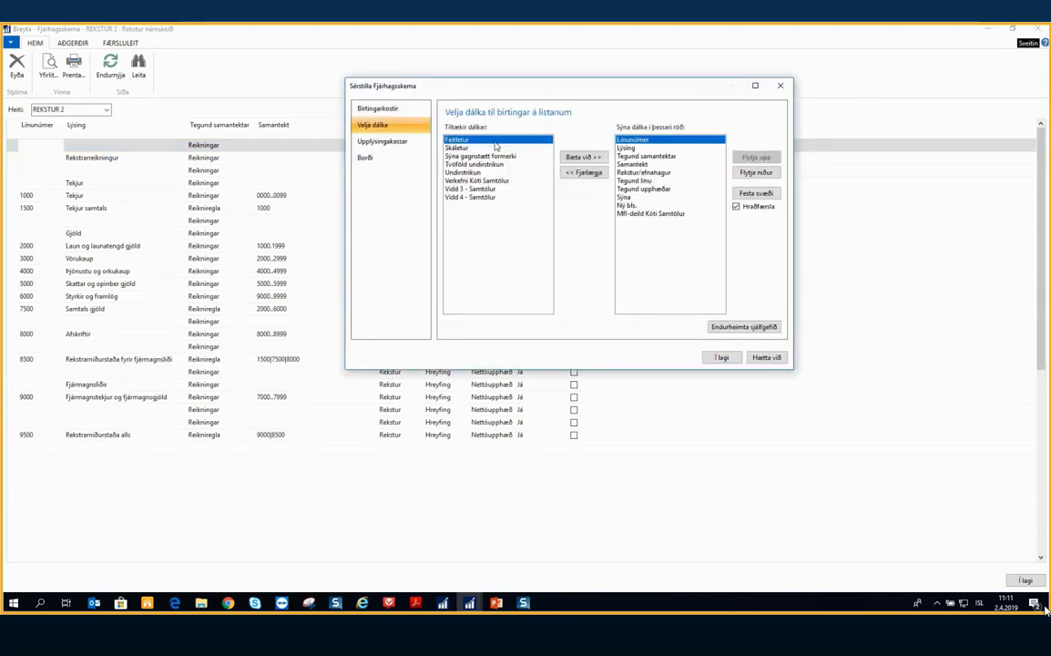
left_click(576, 157)
left_click(575, 157)
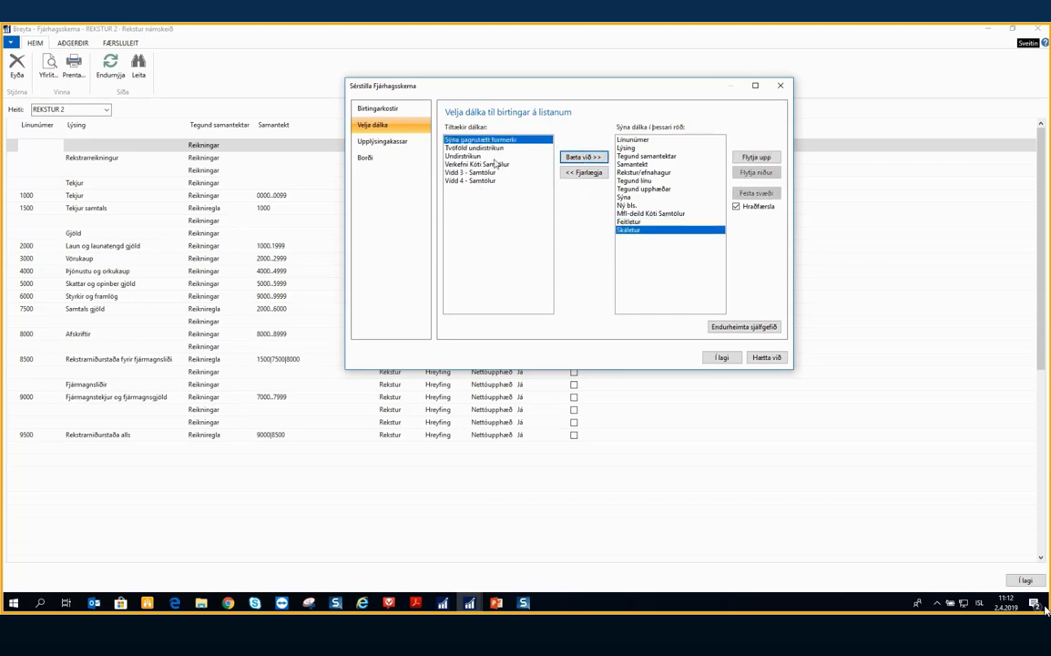
left_click(483, 155)
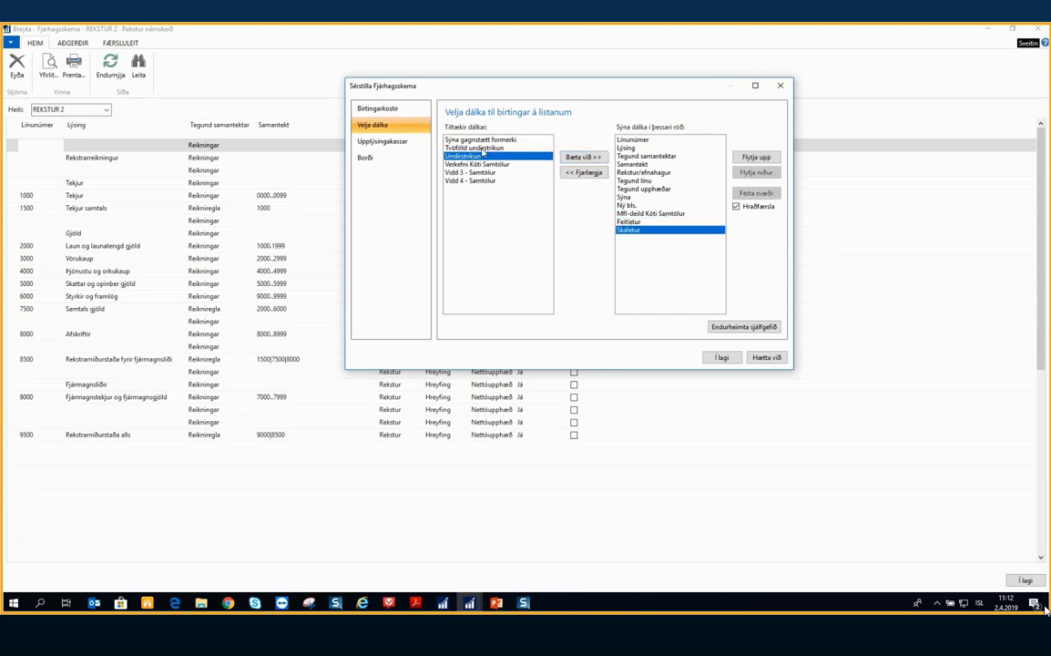
left_click(576, 156)
left_click(727, 357)
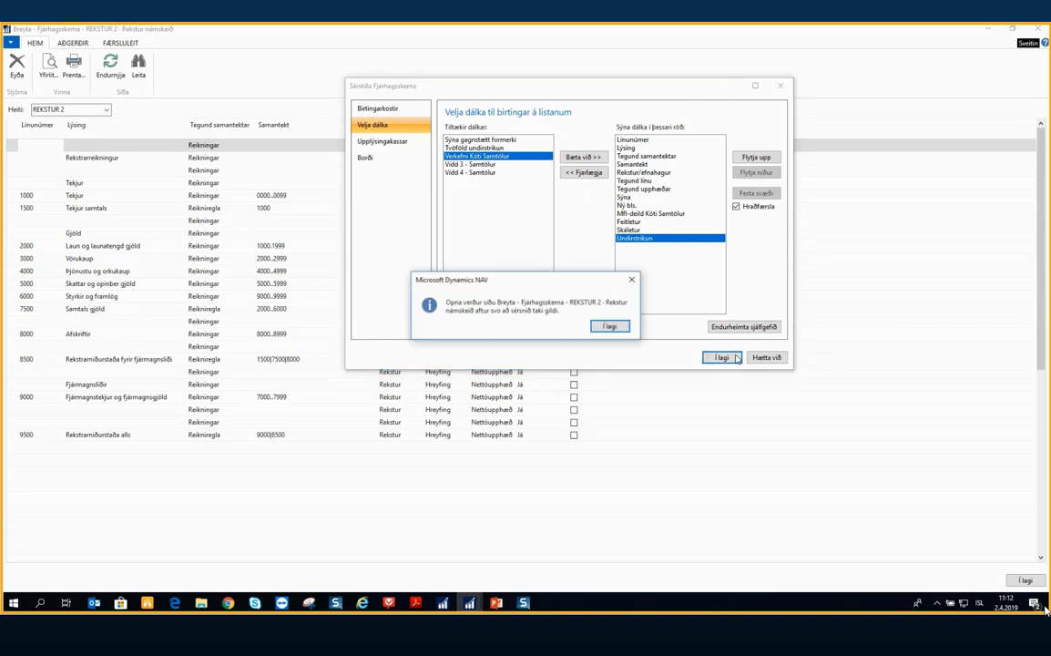
left_click(610, 326)
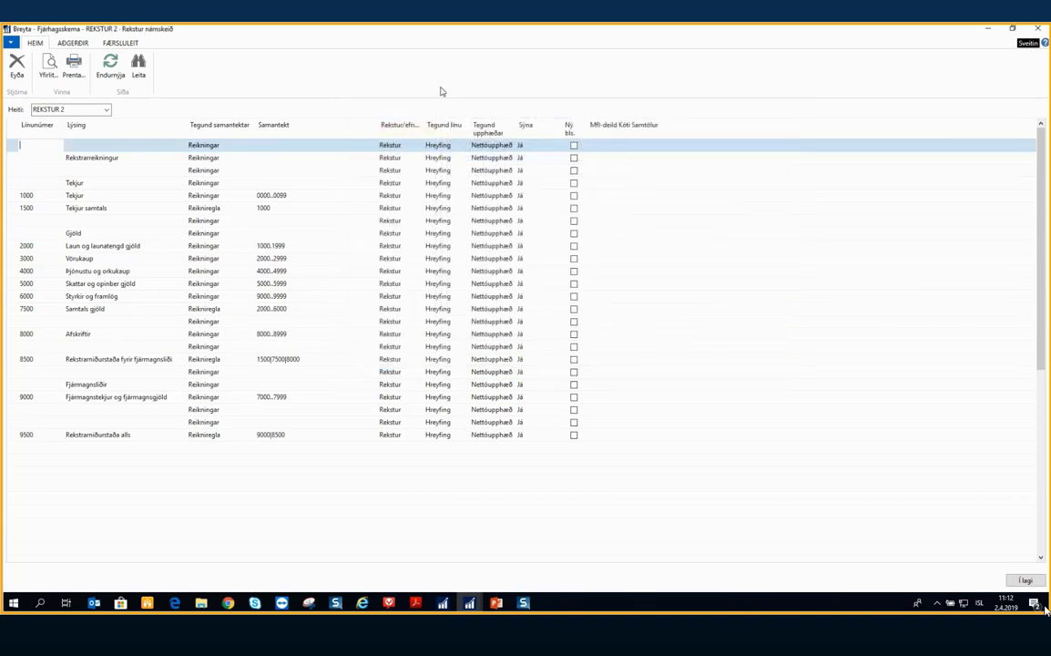
key("Escape")
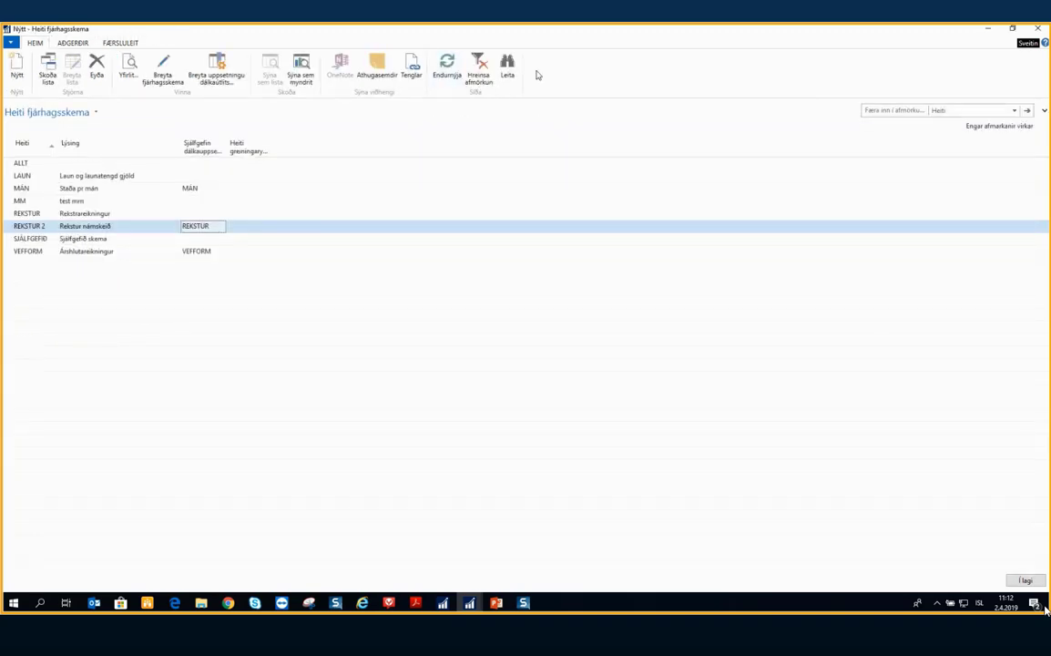
left_click(164, 82)
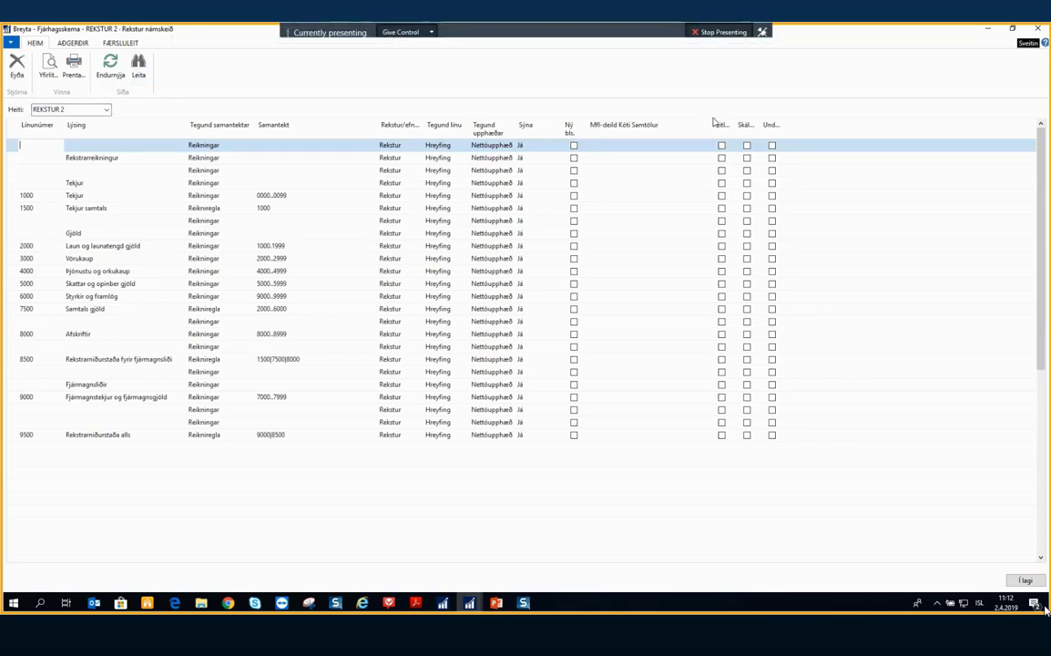
Enable Feitletur for Rekstrarreikningur, the Tekjur heading, Tekjur samtals, Gjöld, Samtals gjöld, Fjármagnsliðir and Rekstrarniðurstaða alls
left_click(629, 158)
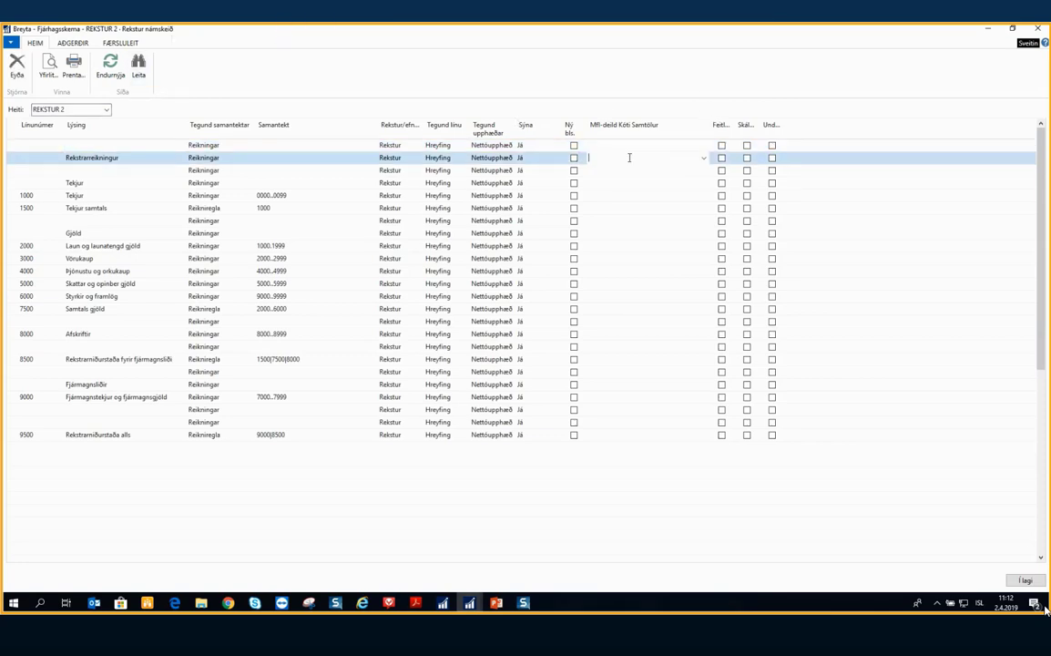
left_click(722, 158)
left_click(722, 183)
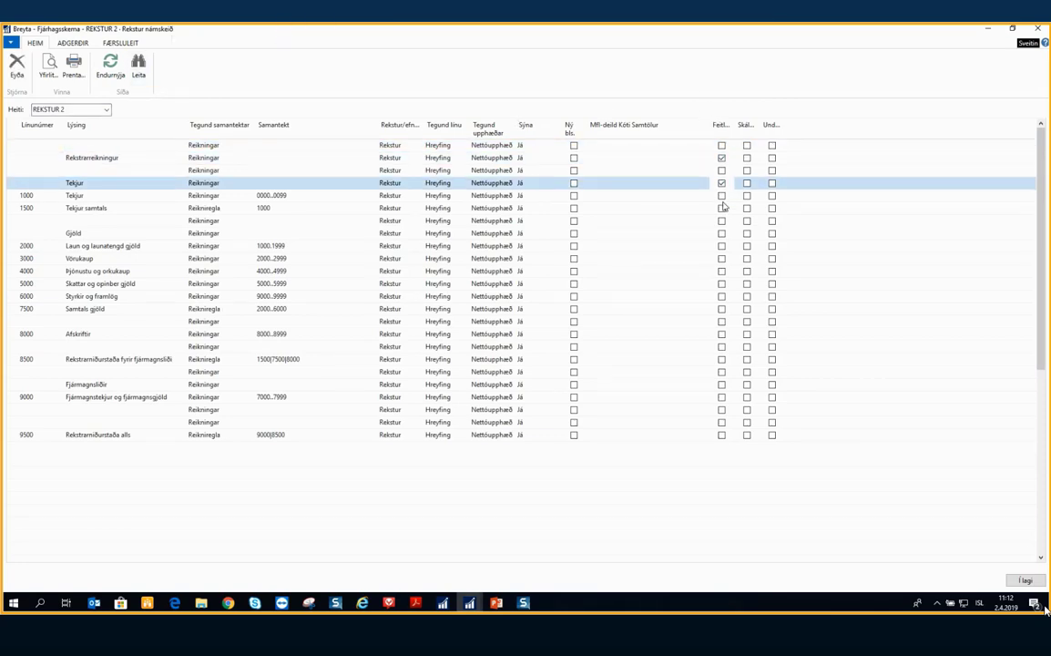
left_click(721, 209)
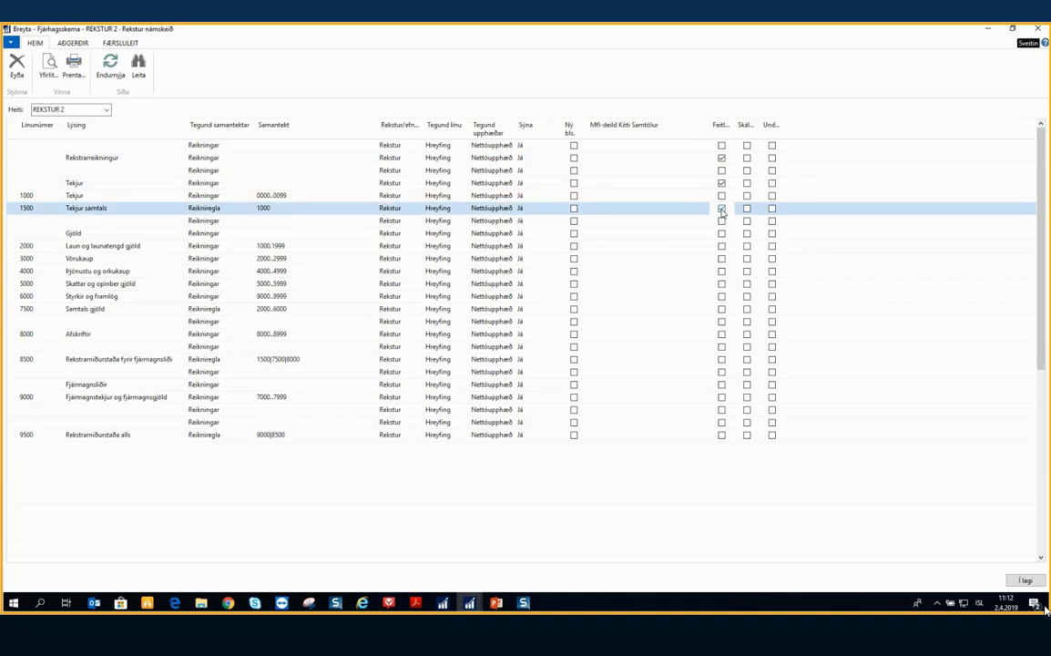
left_click(721, 234)
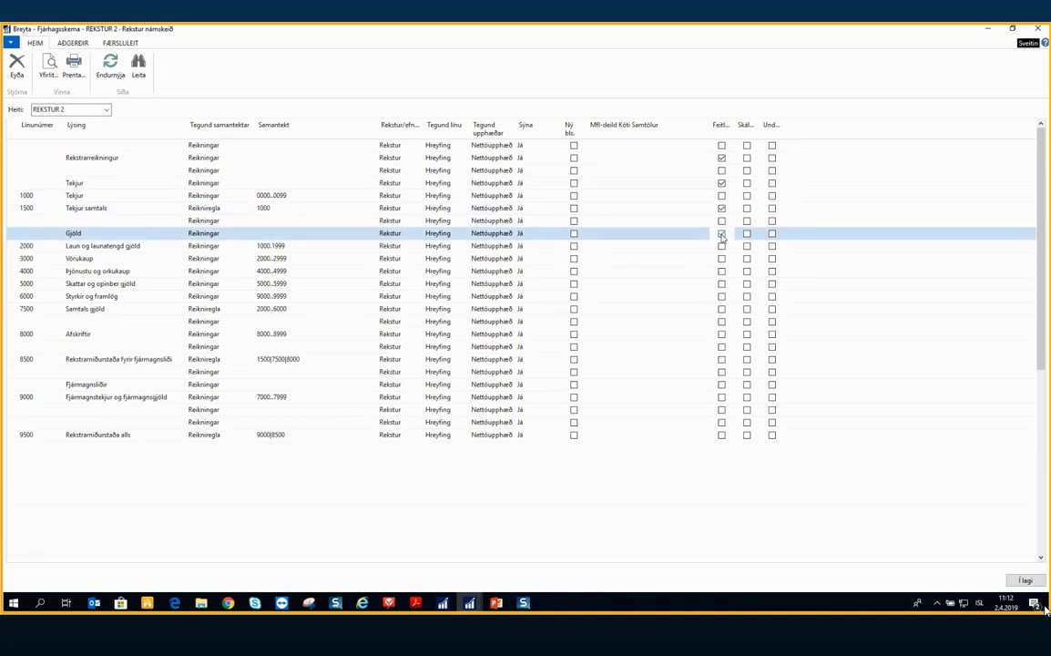
left_click(722, 308)
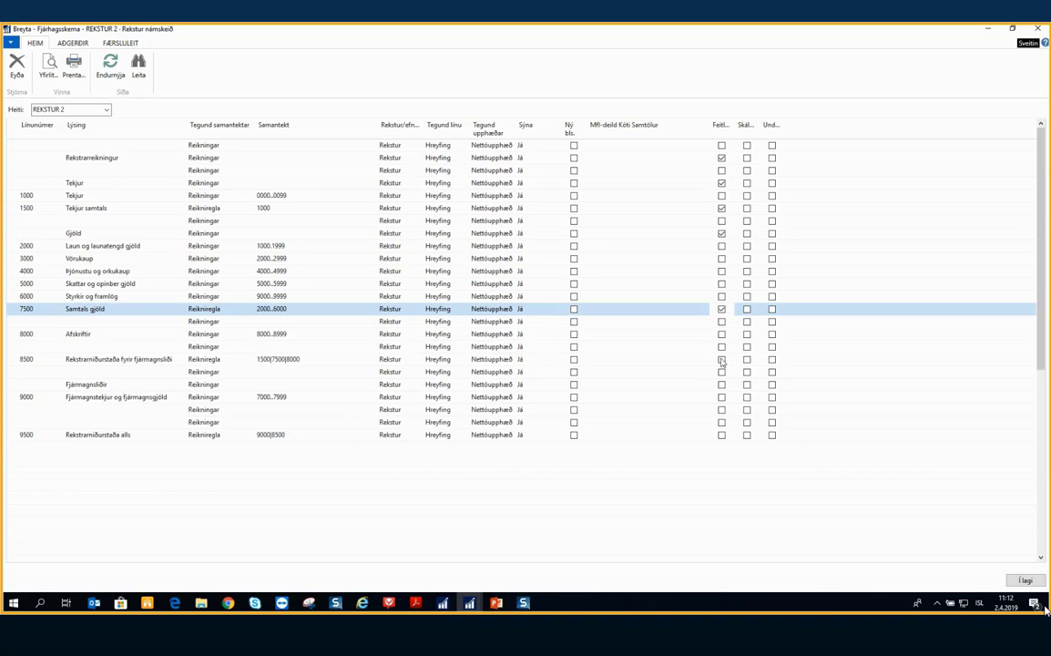
left_click(721, 384)
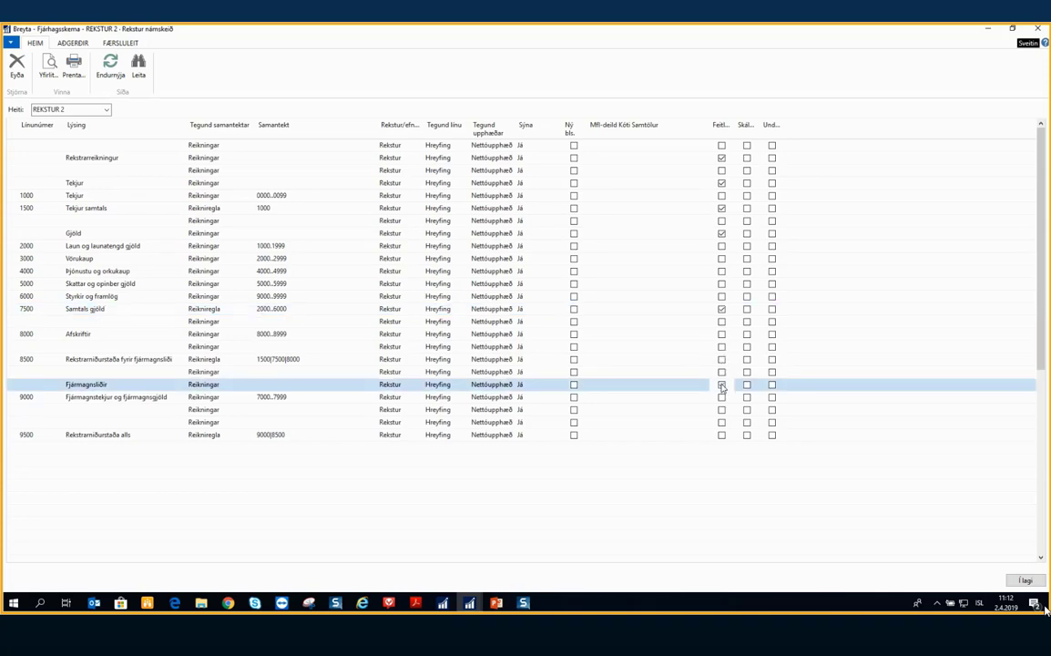
left_click(721, 435)
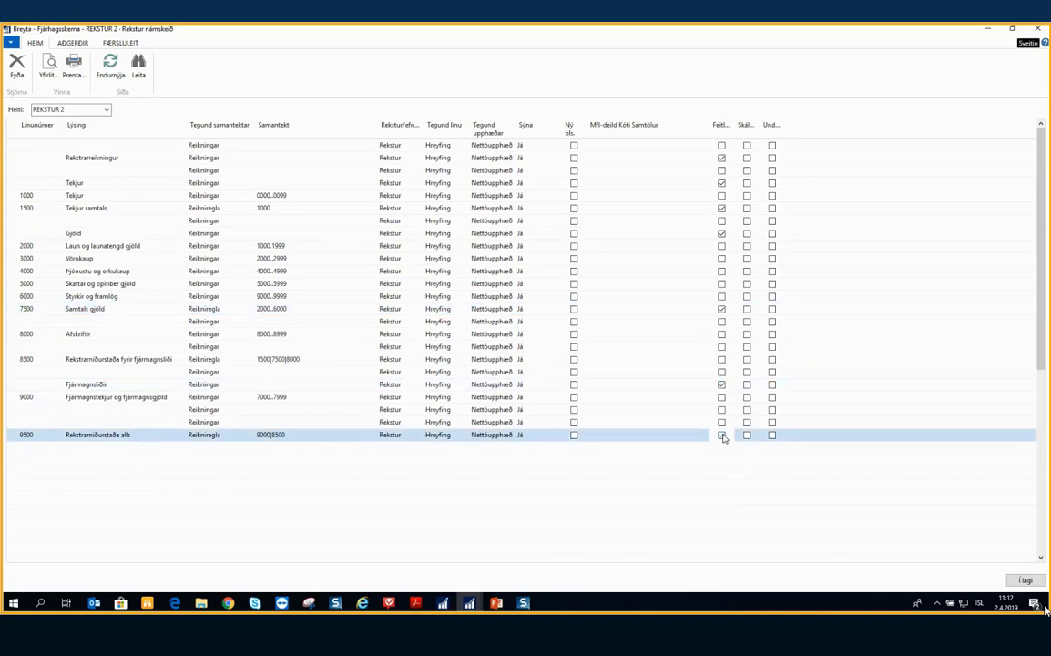
Preview the REKSTUR 2 account schedule report for 01.01.15..31.12.15 with the REKSTUR column layout, and close the preview
left_click(72, 70)
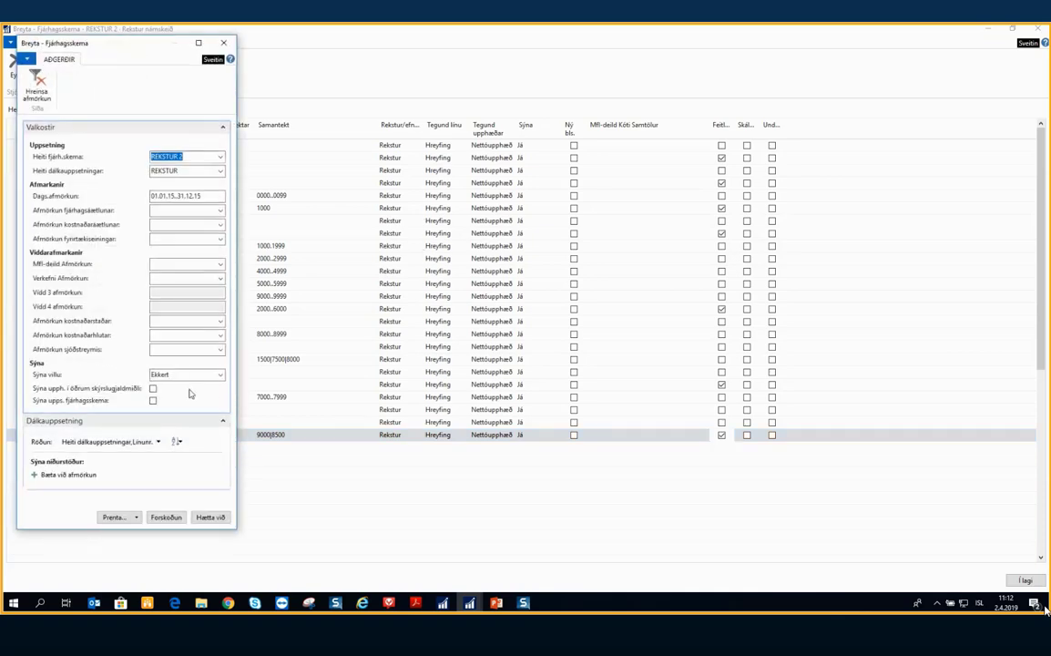
left_click(167, 518)
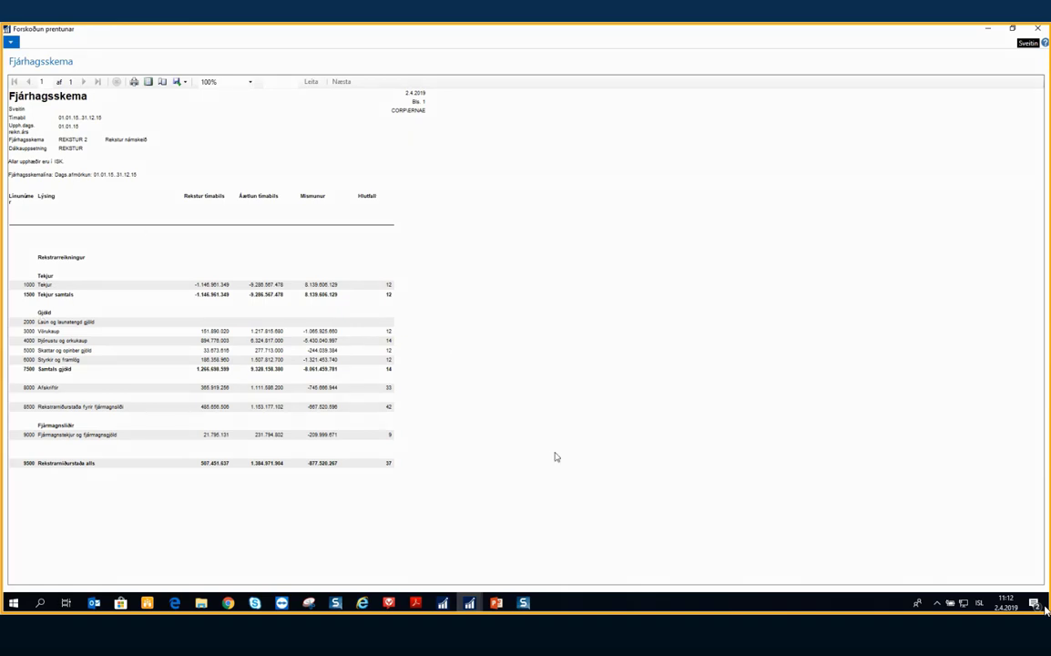
key("Escape")
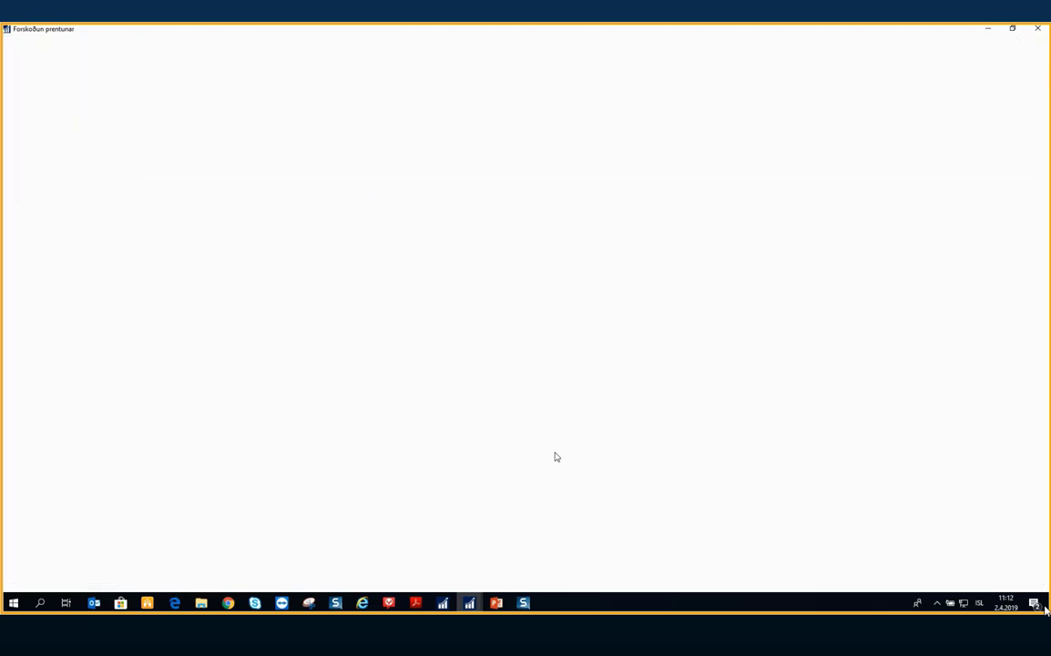
left_click(73, 43)
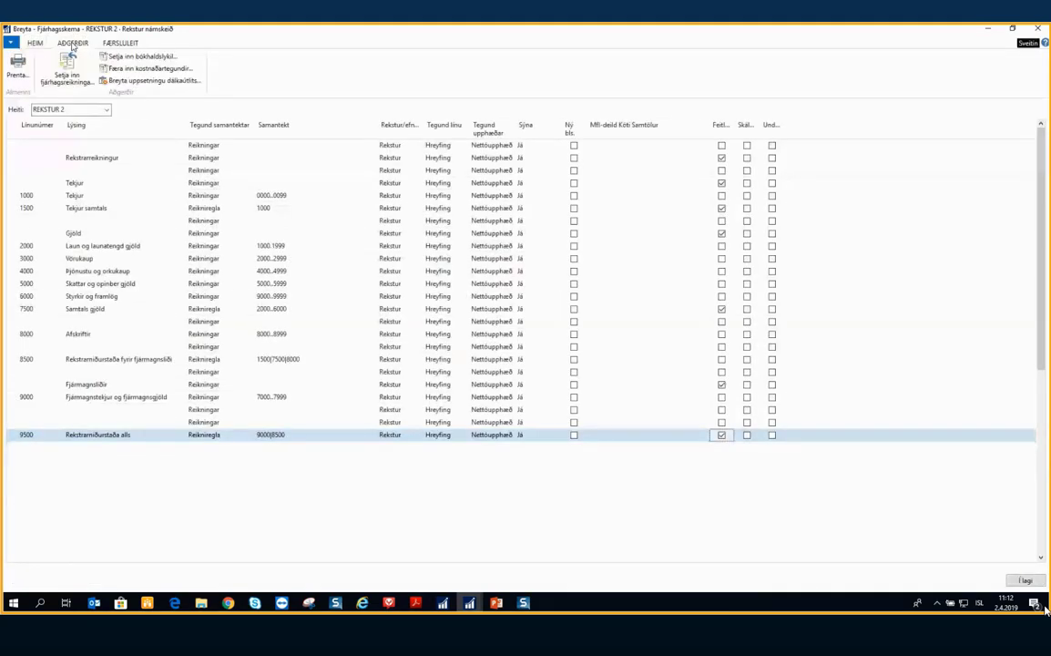
left_click(35, 44)
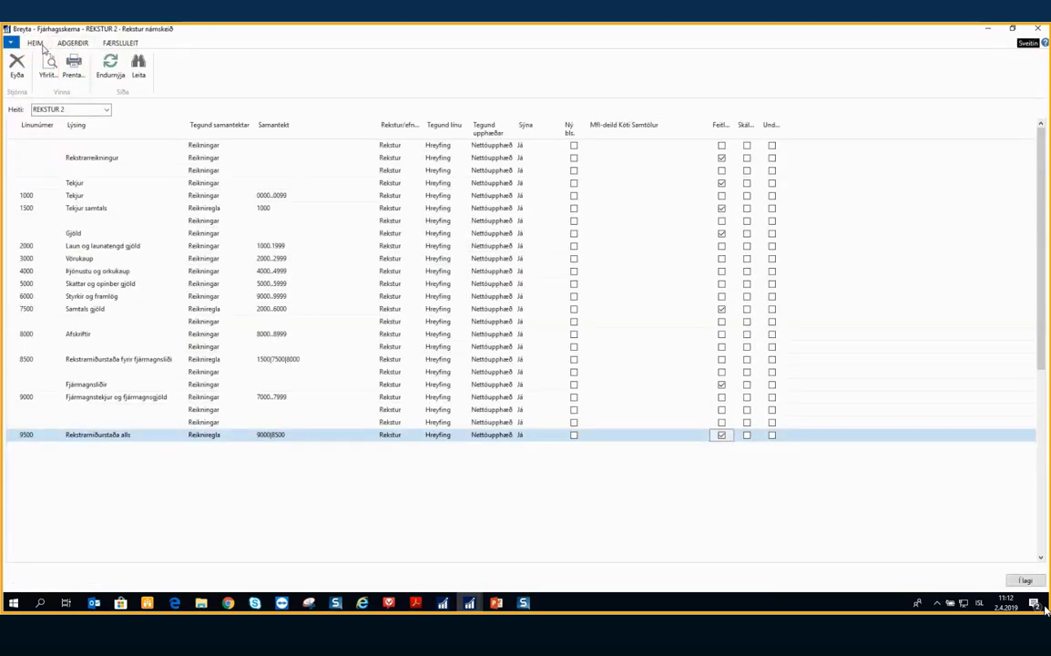
left_click(111, 46)
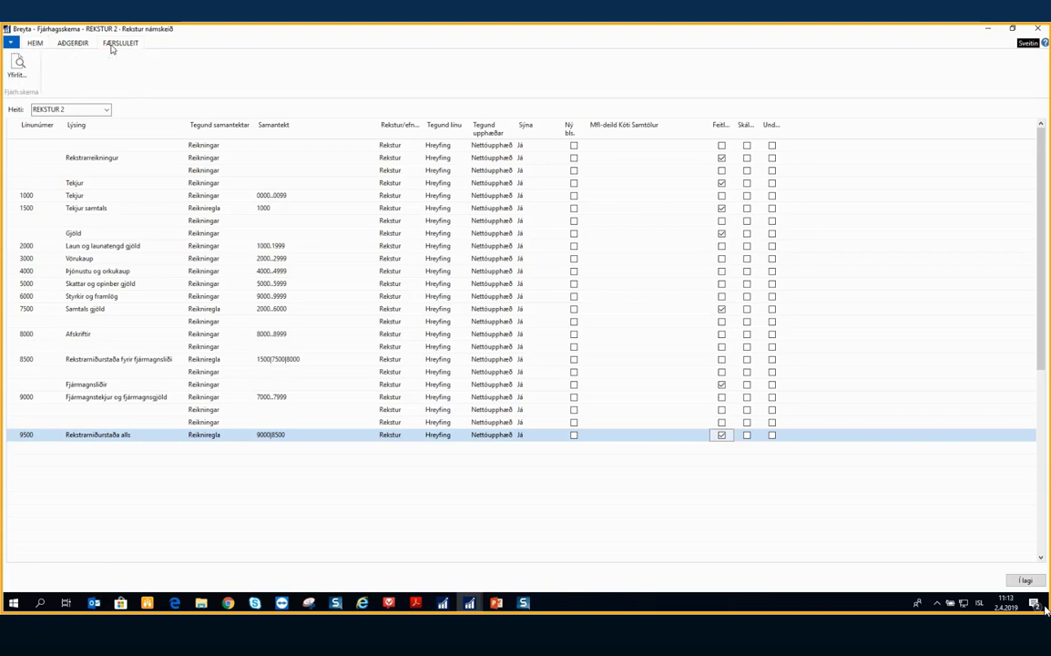
left_click(73, 44)
left_click(35, 44)
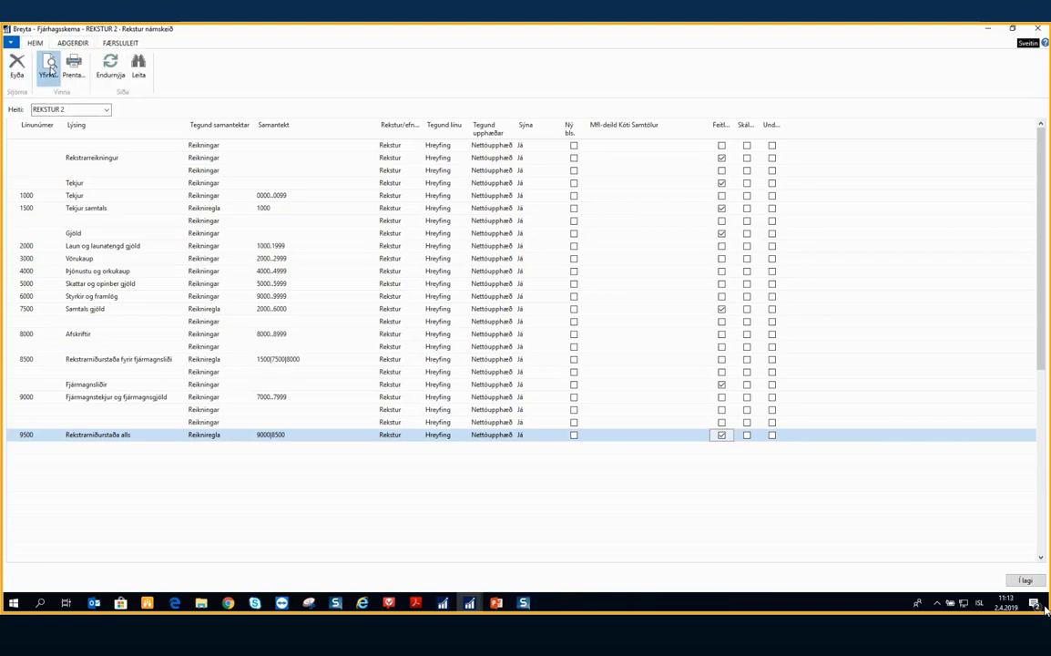
Open the REKSTUR 2 overview and set its date filter to á-3
left_click(49, 65)
left_click(521, 154)
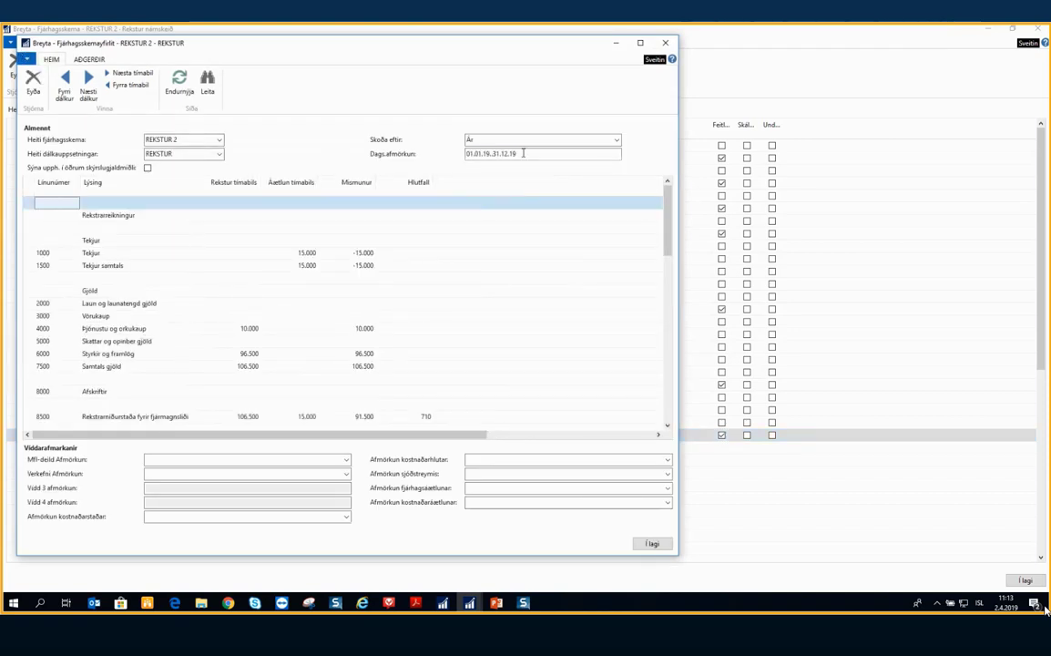
type("á")
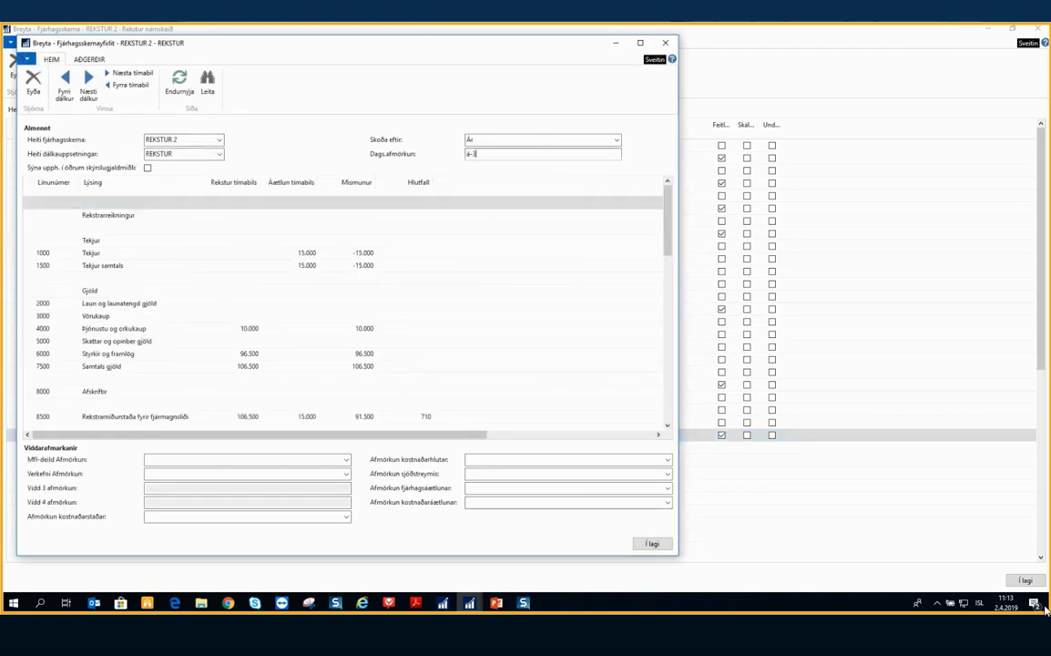
type("-3")
key("Return")
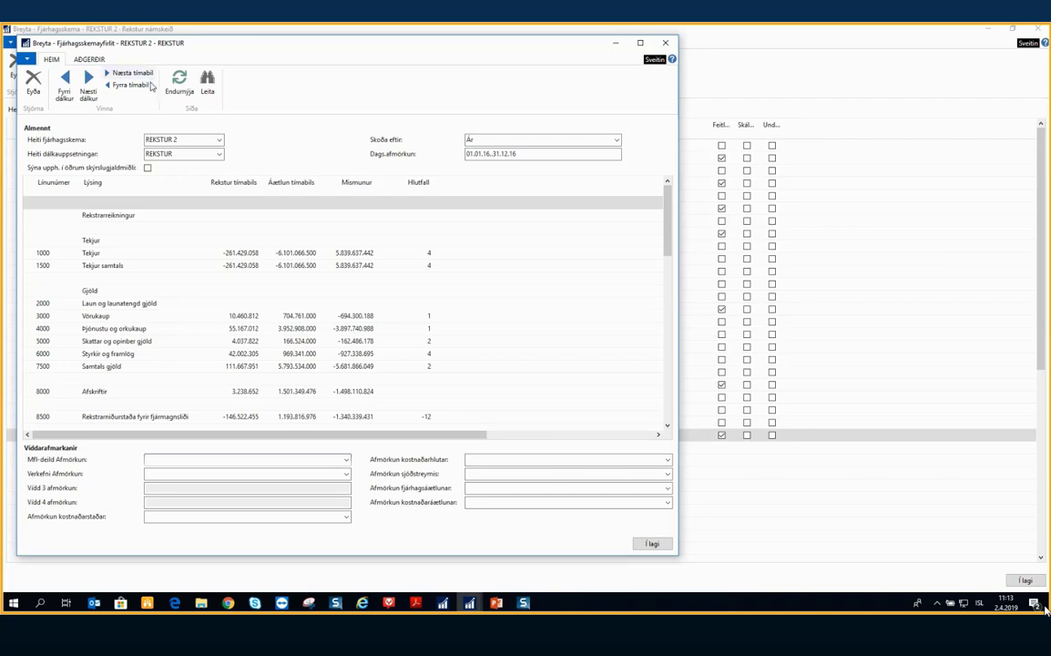
Export the REKSTUR 2 overview to Excel as a new workbook
left_click(88, 59)
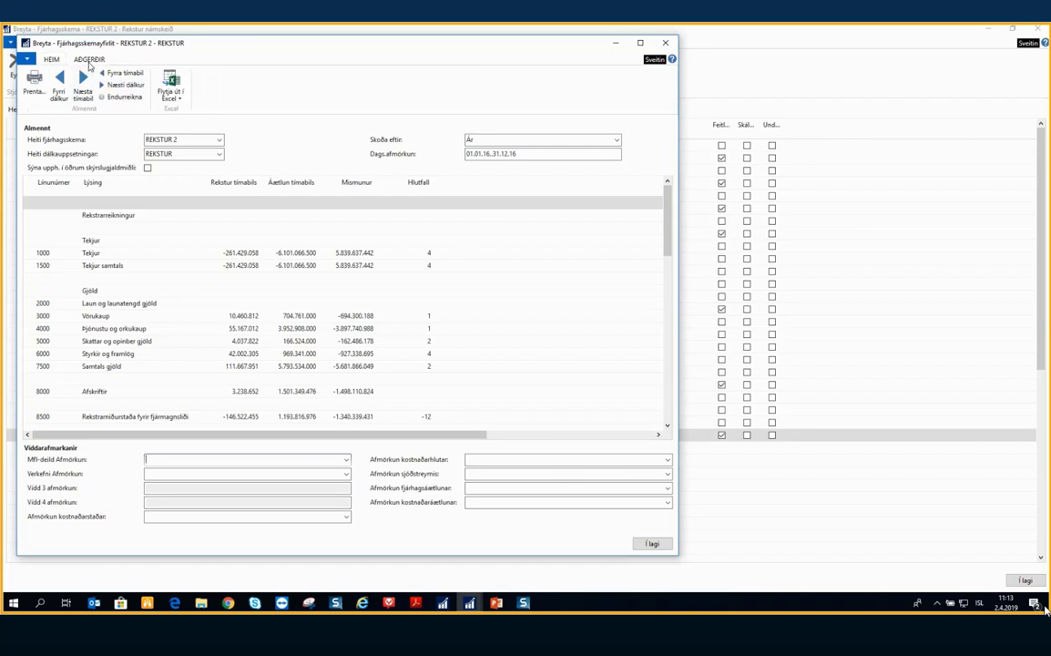
left_click(169, 88)
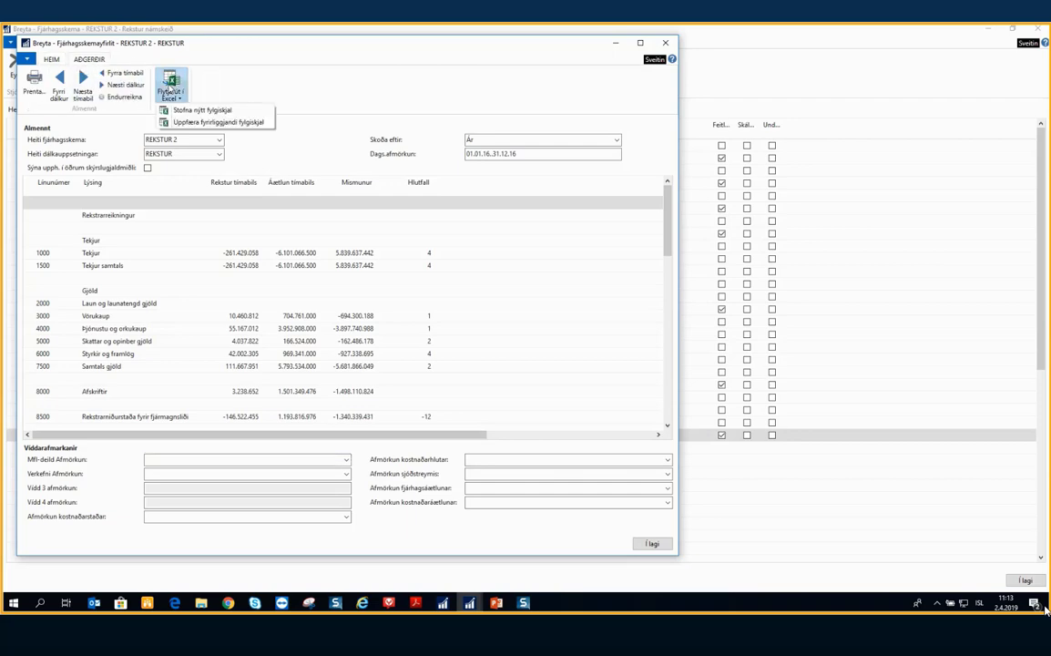
left_click(195, 110)
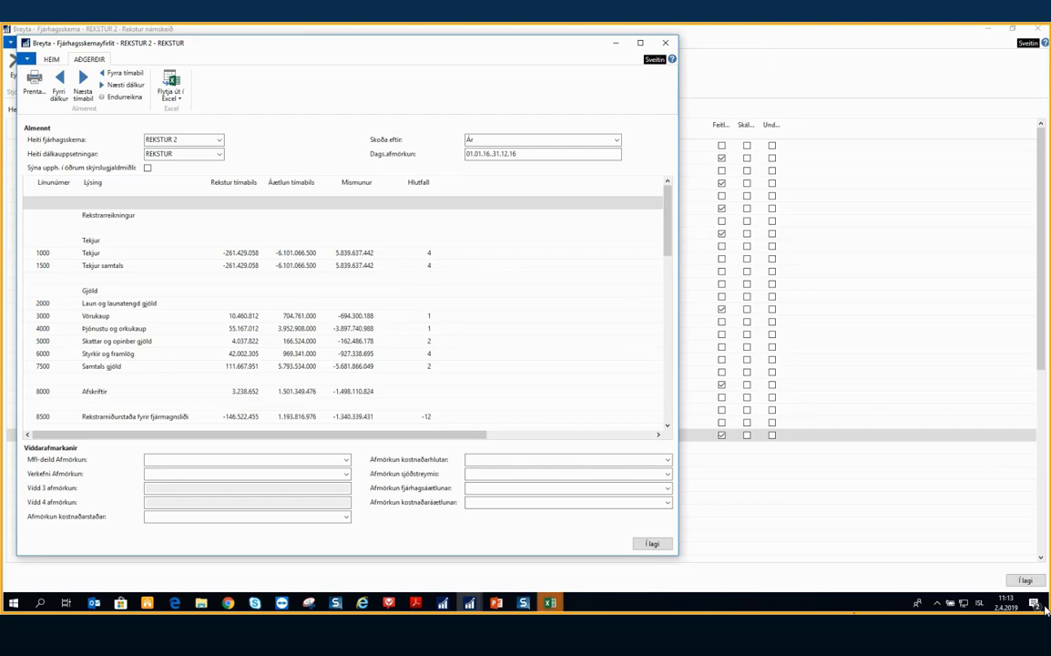
Switch to Excel and examine the headings and amount columns of the exported REKSTUR 2 sheet
left_click(550, 603)
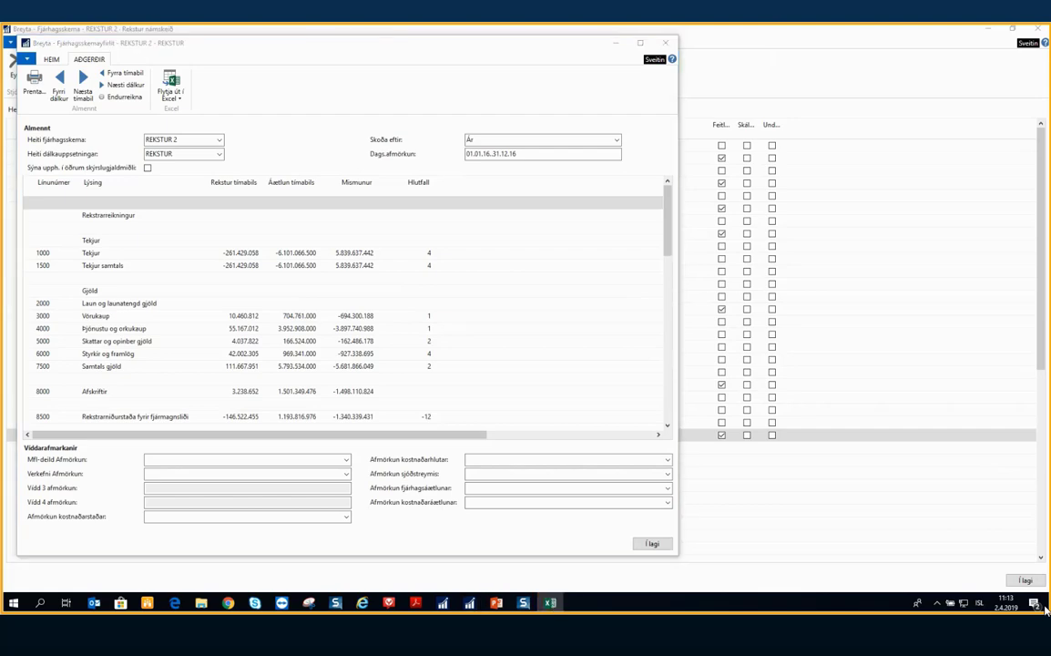
left_click_drag(1048, 52, 638, 61)
left_click(765, 49)
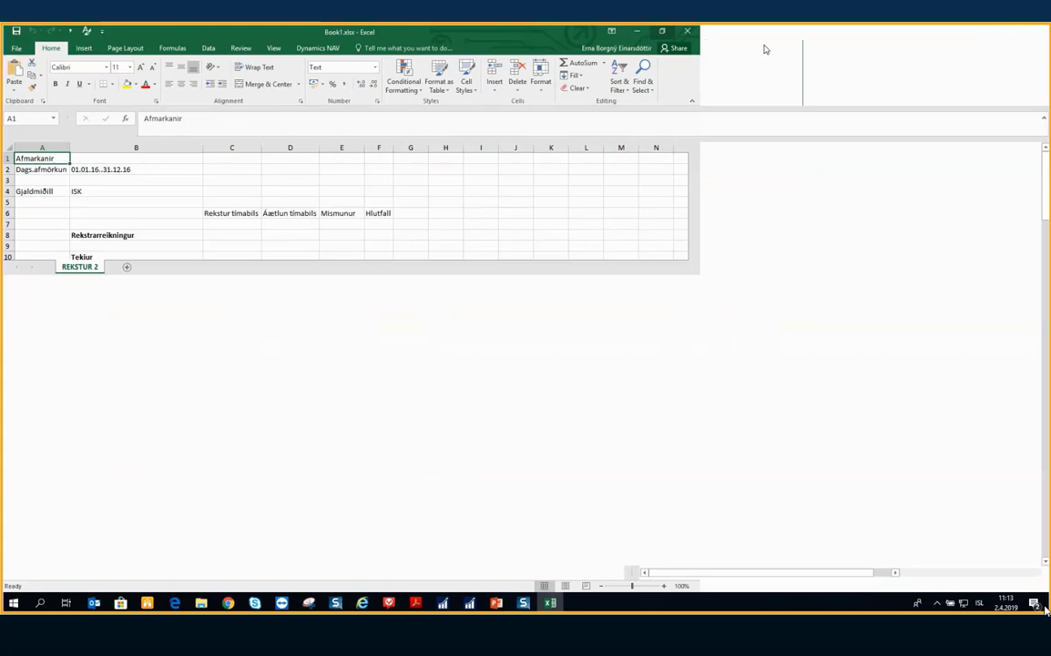
left_click_drag(232, 146, 349, 148)
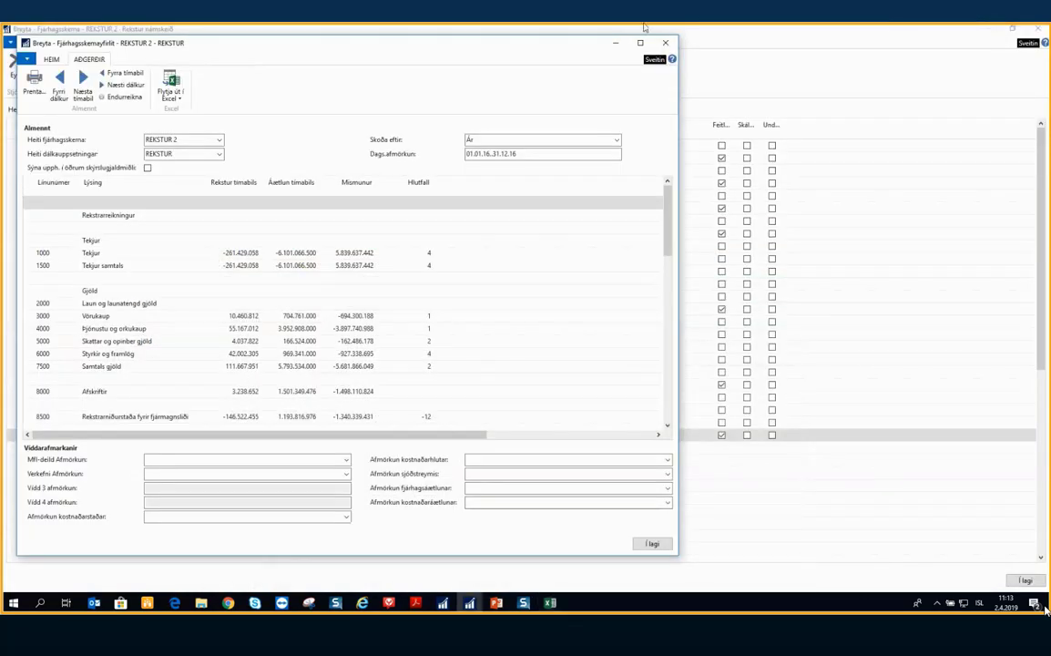
Look at the file selection for updating an existing Excel workbook from the overview, and cancel it
left_click(173, 98)
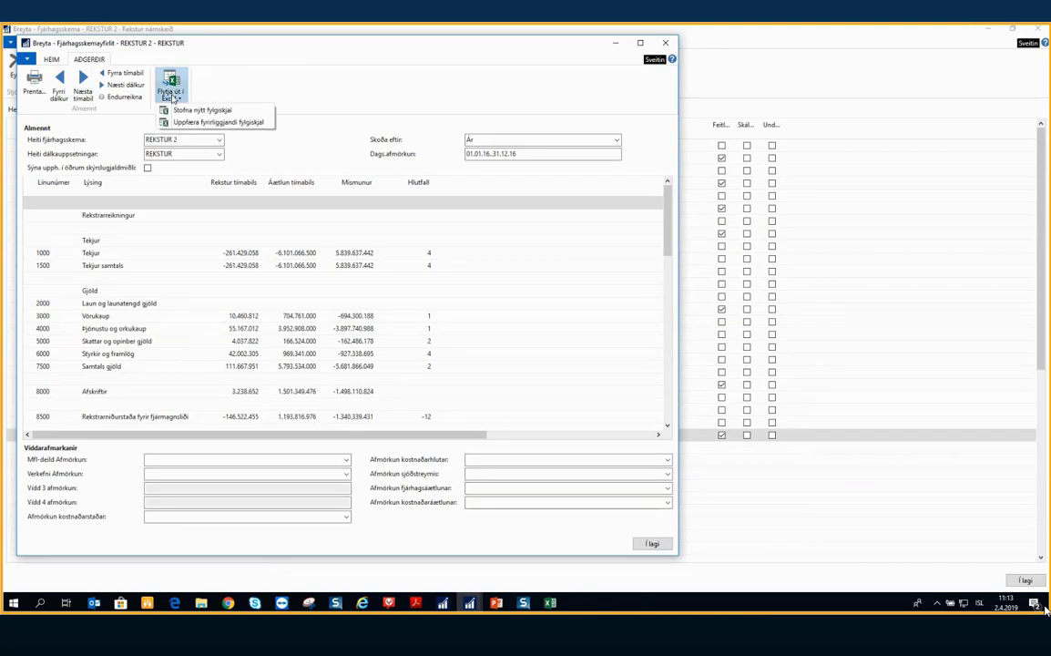
left_click(196, 125)
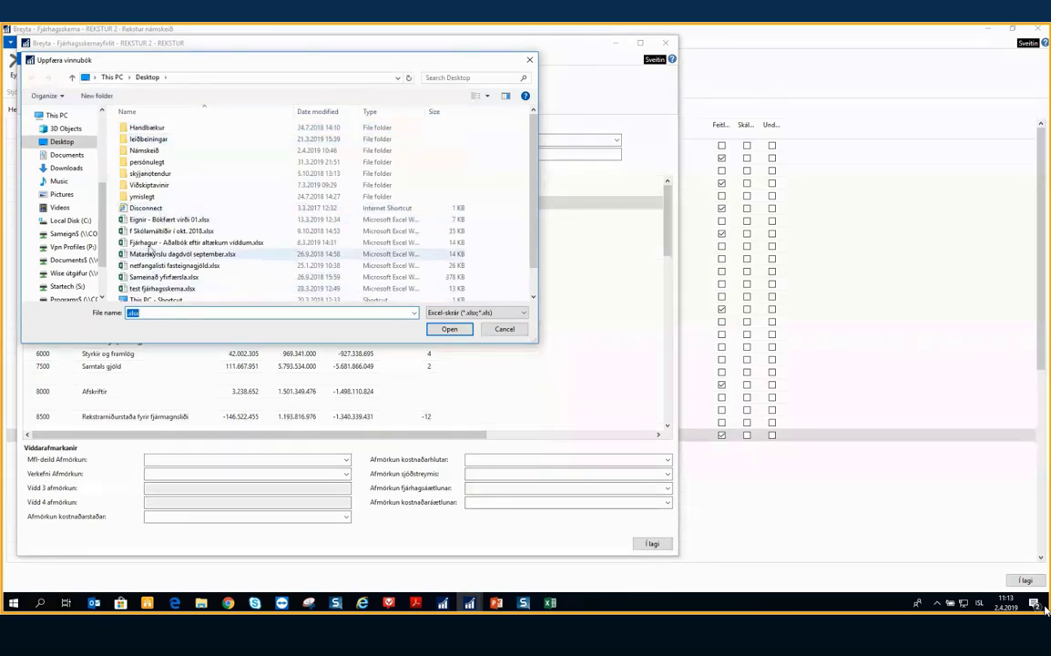
left_click(504, 329)
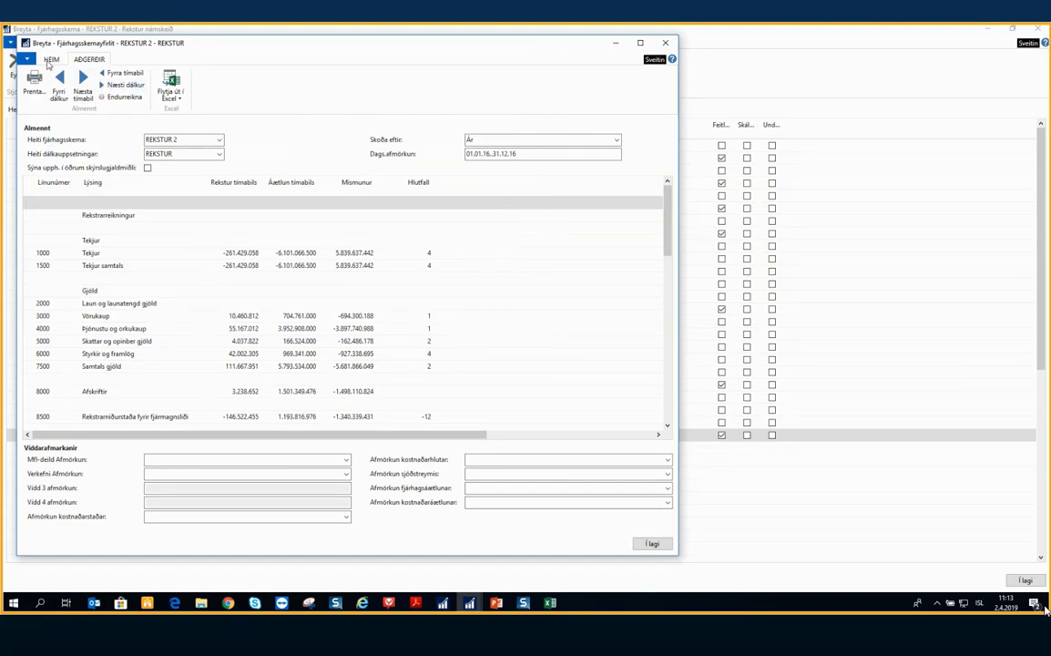
Look over the REKSTUR 2 overview lines, and close both the overview and the line editor
left_click(47, 59)
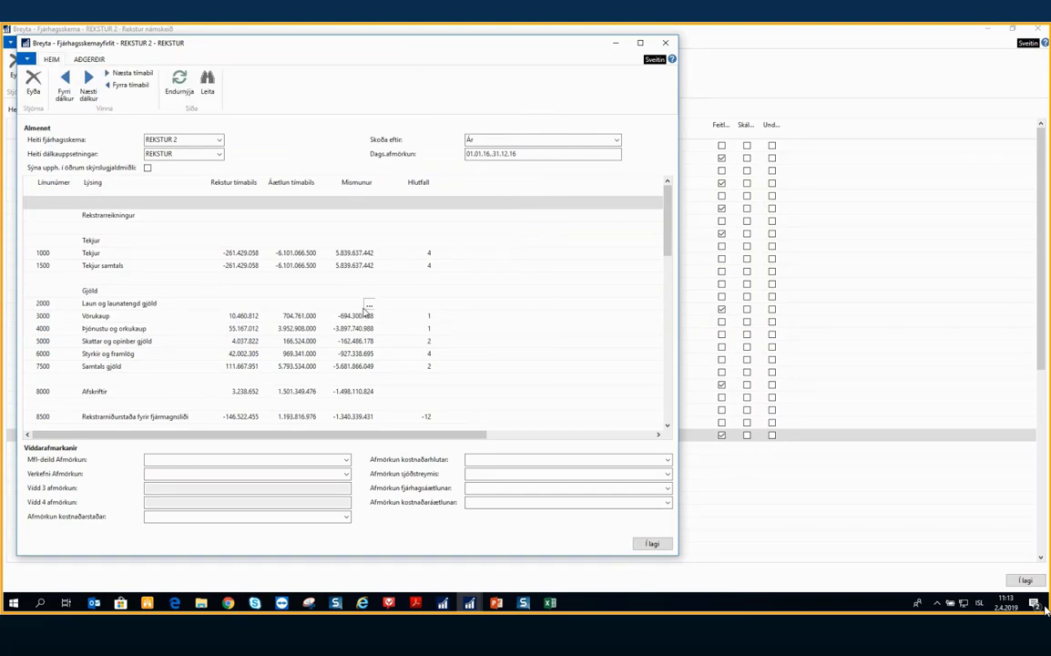
scroll(365, 313, "down", 2)
scroll(366, 309, "up", 2)
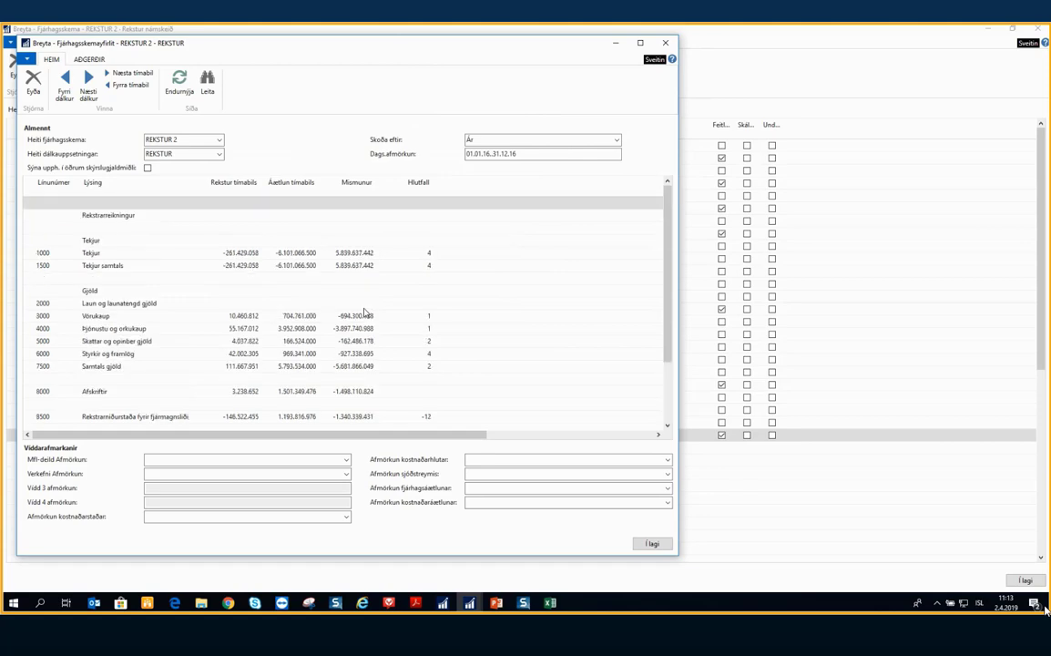
left_click(664, 45)
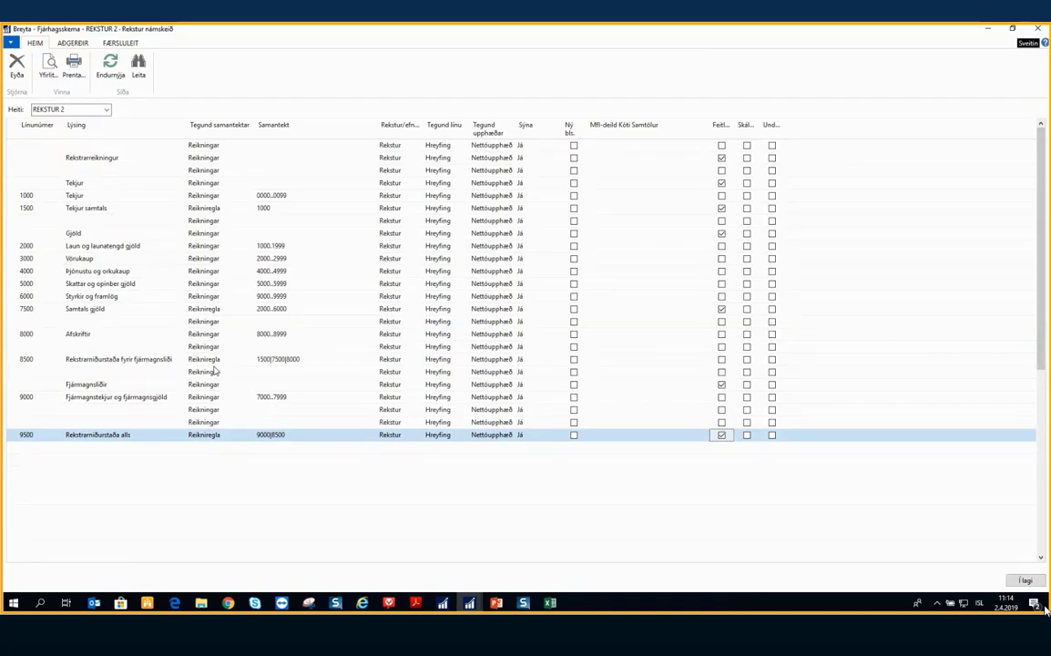
key("Escape")
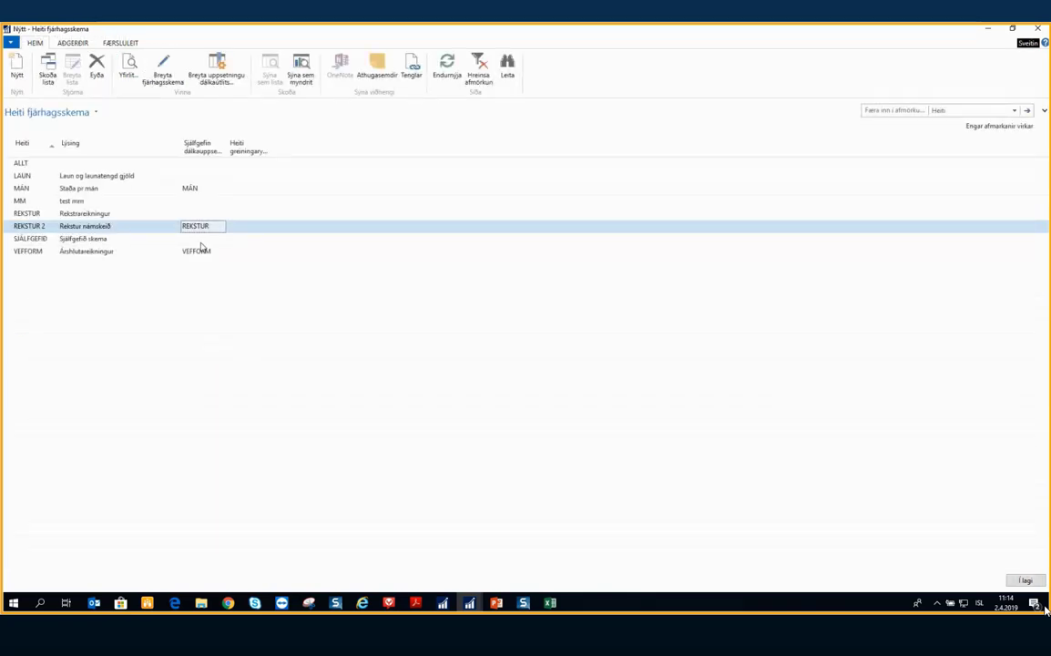
Examine the monthly column layout of the MÁN account schedule and close it
left_click(178, 187)
left_click(214, 79)
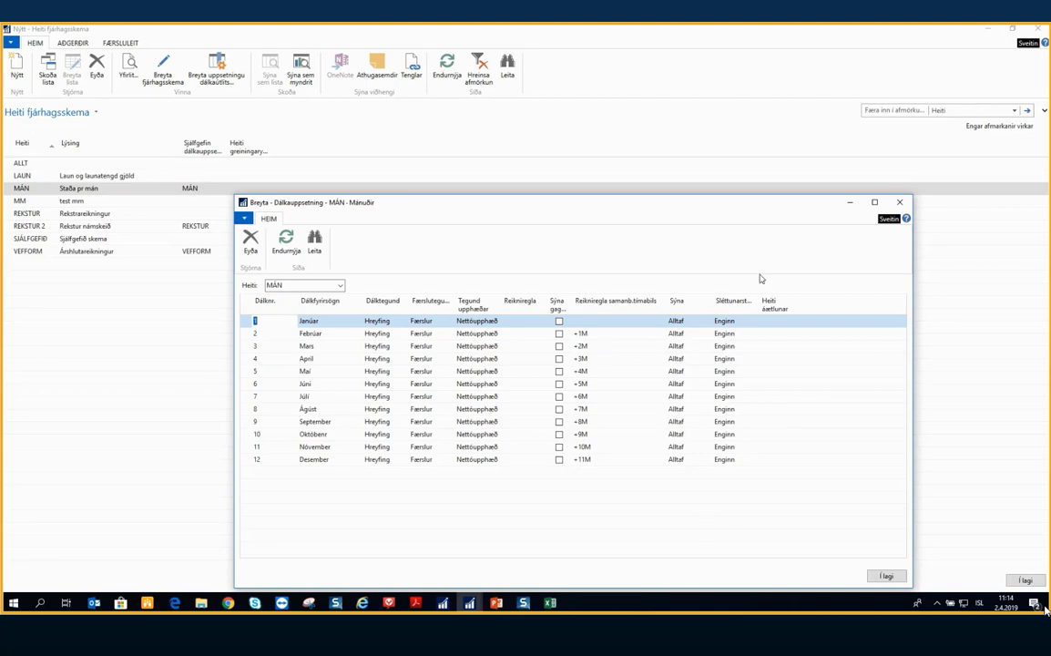
left_click(899, 202)
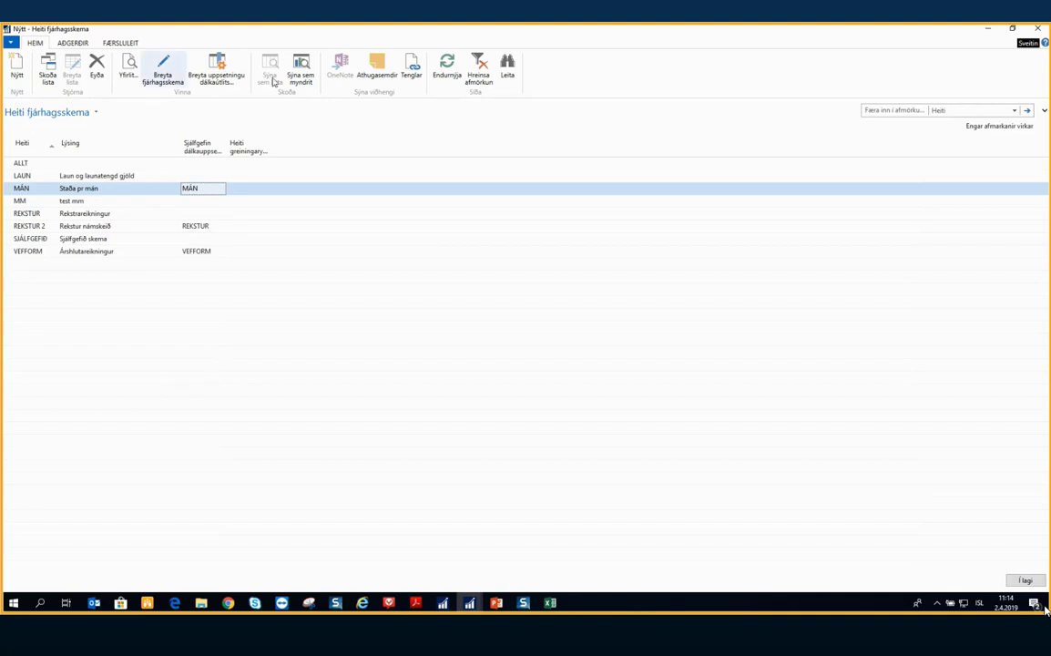
Close the list of account schedule names and reopen it through Fjárhagsskema
left_click(95, 213)
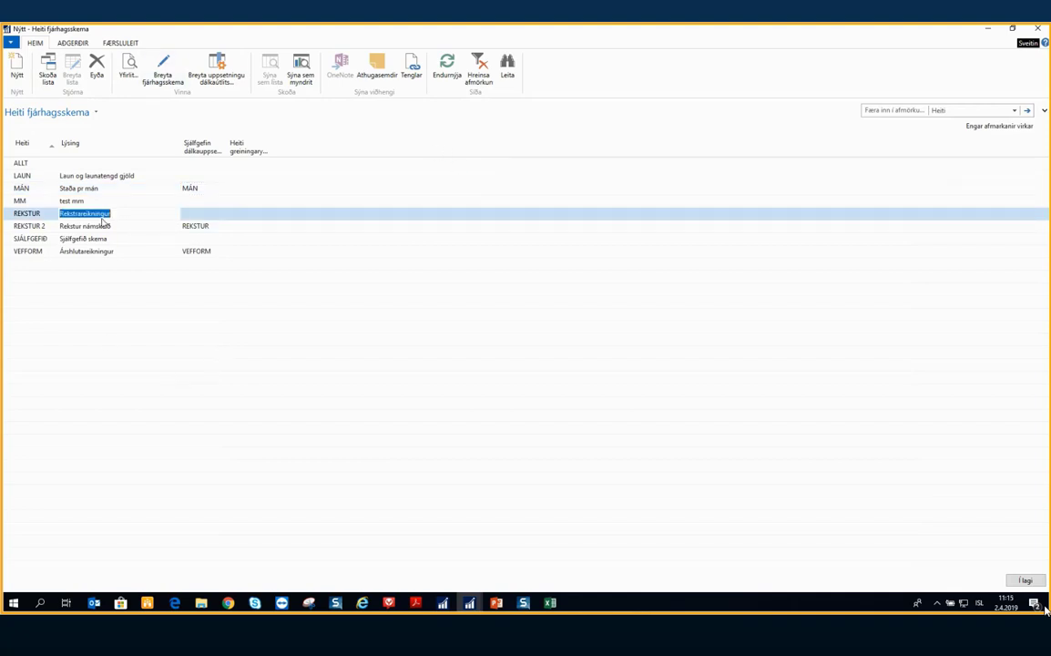
left_click(102, 226)
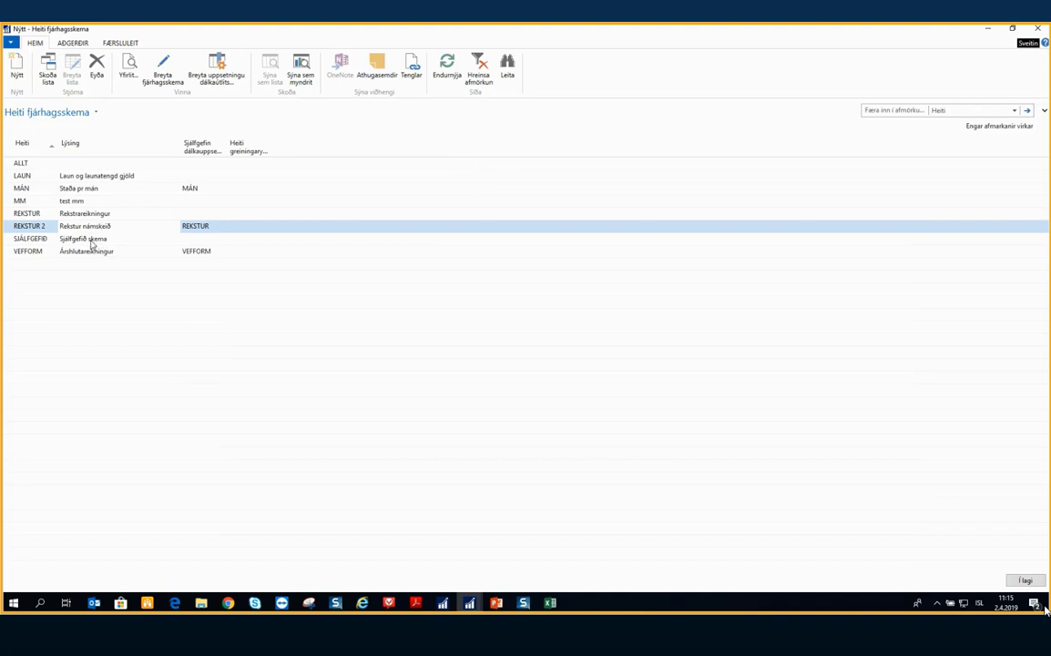
left_click(173, 130)
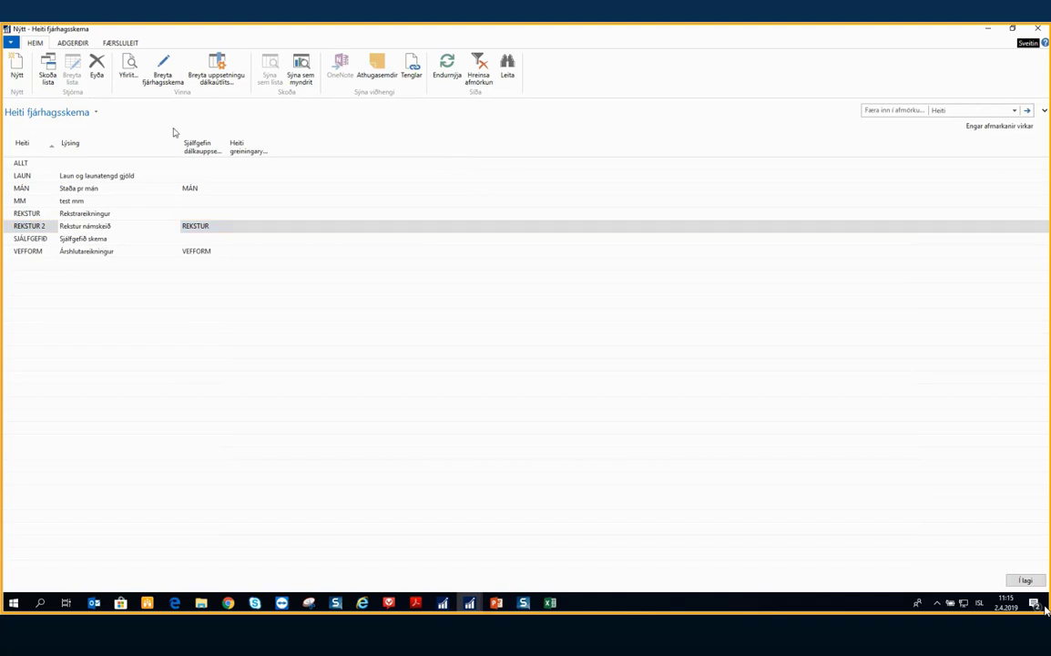
left_click(87, 252)
key("Escape")
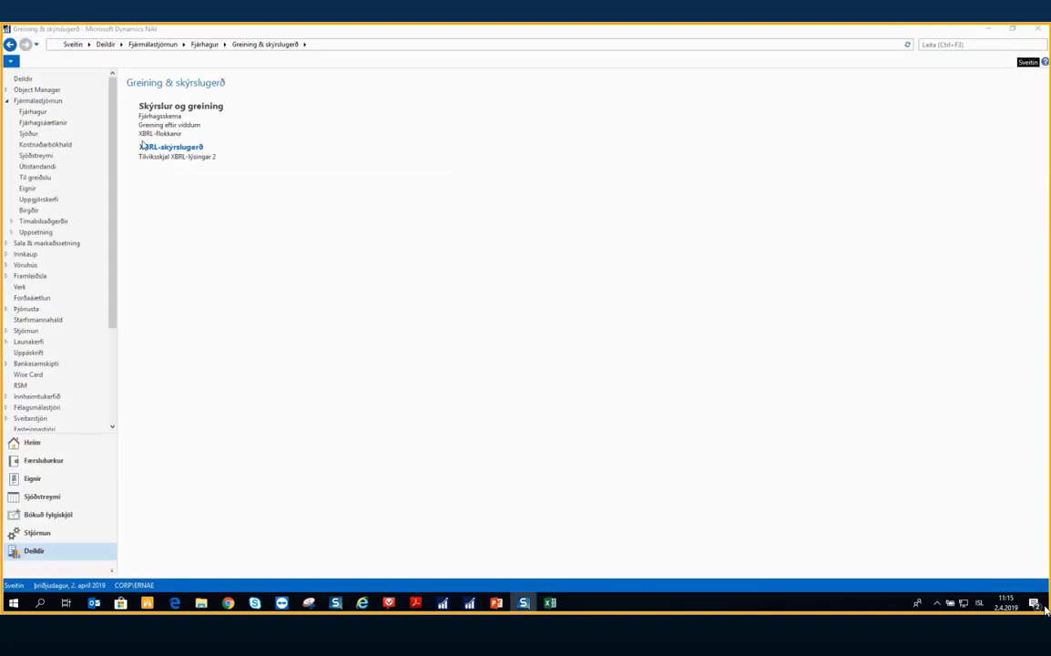
left_click(159, 116)
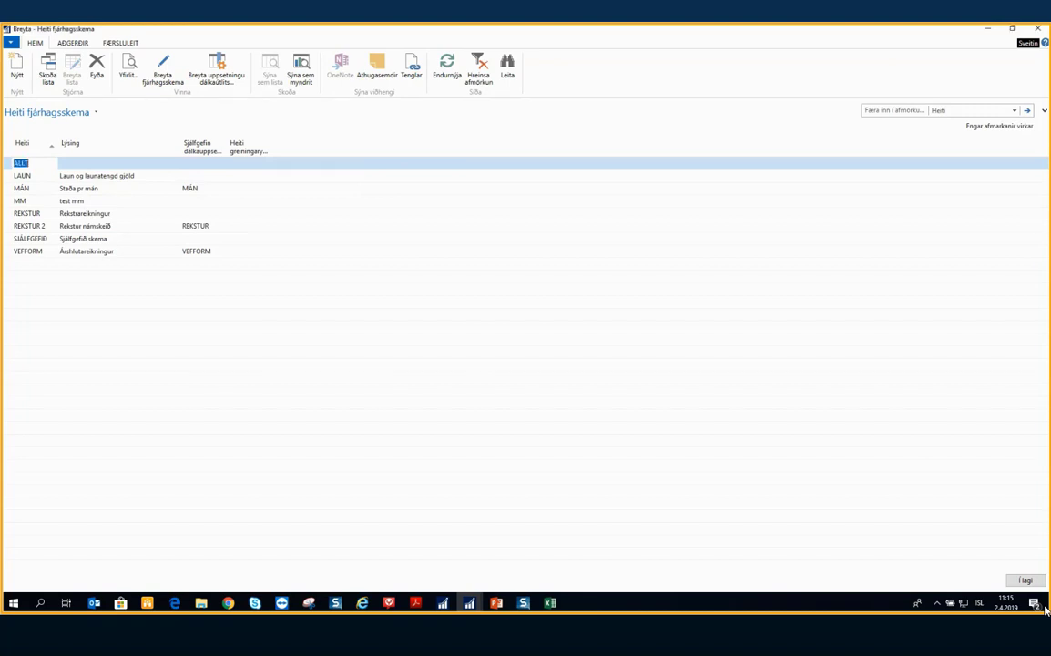
Switch to the HLF_SKATT column layout in the other NAV session, widen Sýna gagnstætt formerki and Dálkfyrirsögn to examine its formulas, and close it
key("alt+Tab")
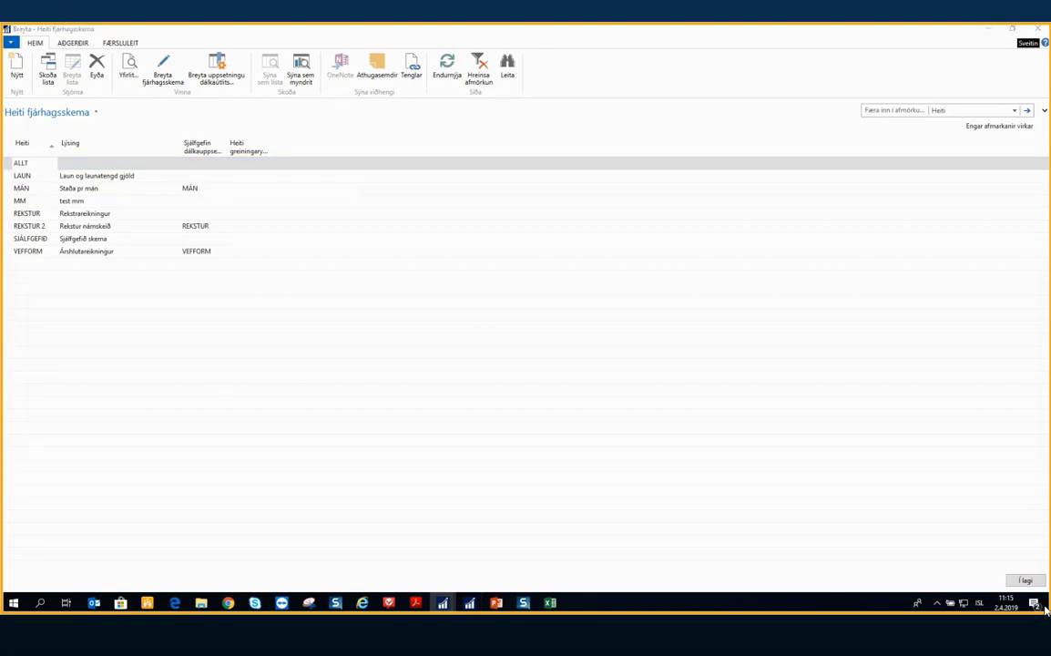
key("alt+Tab")
key("alt+Tab")
left_click_drag(1050, 111, 402, 113)
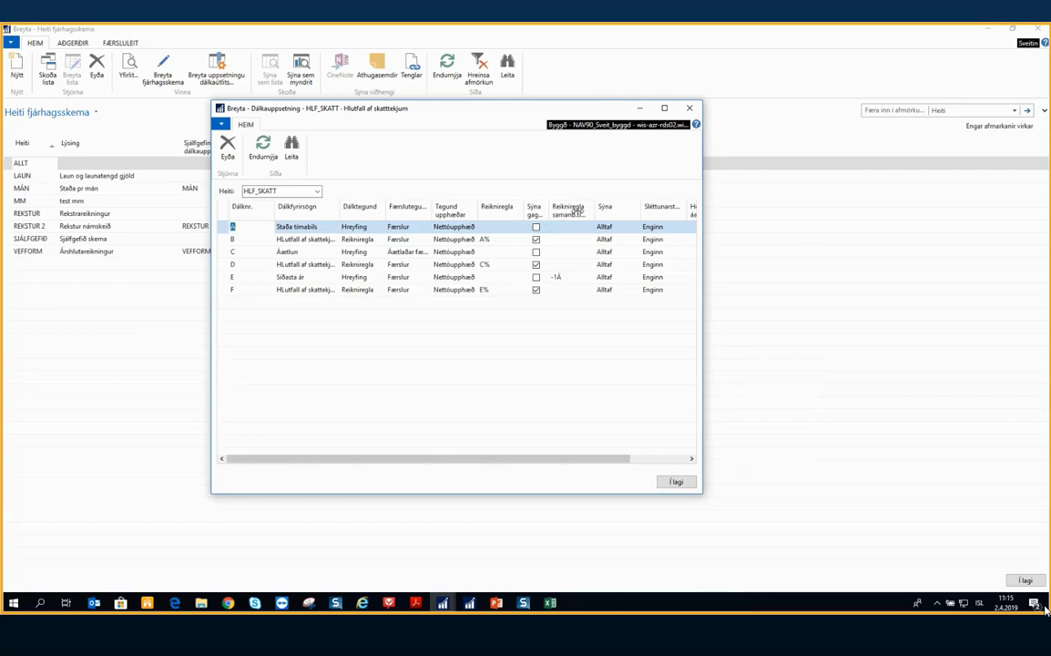
left_click_drag(547, 209, 576, 209)
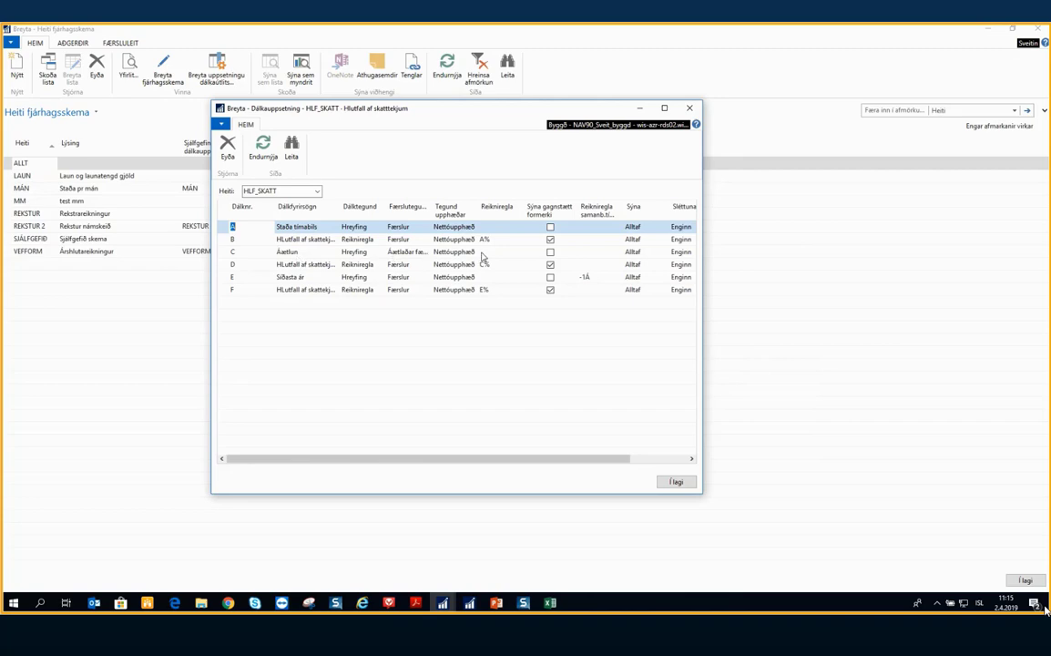
left_click_drag(338, 209, 375, 209)
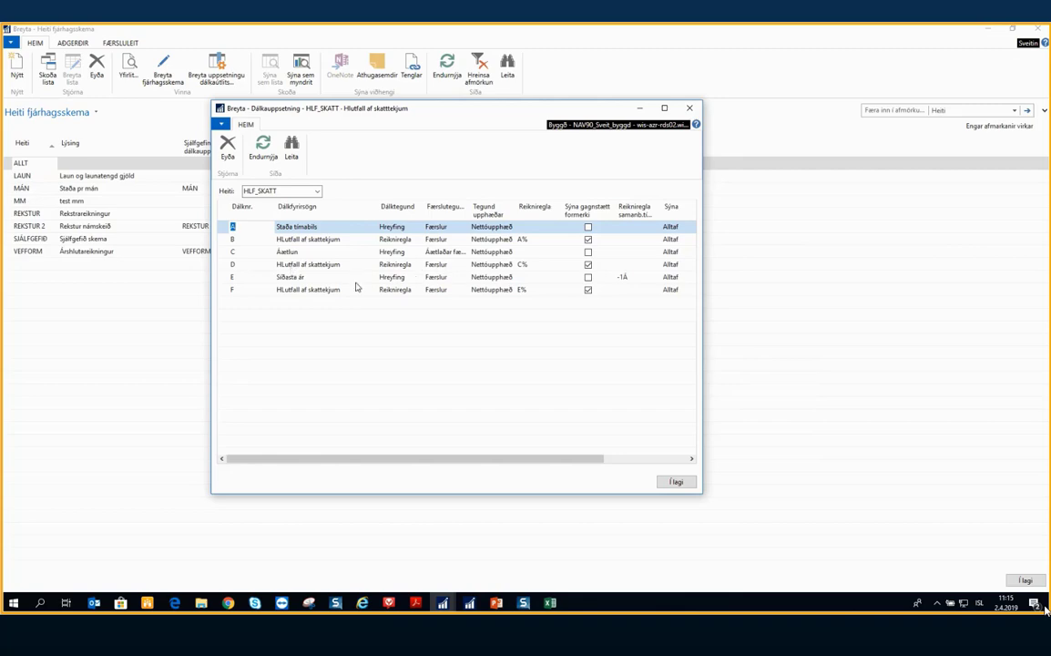
left_click(302, 279)
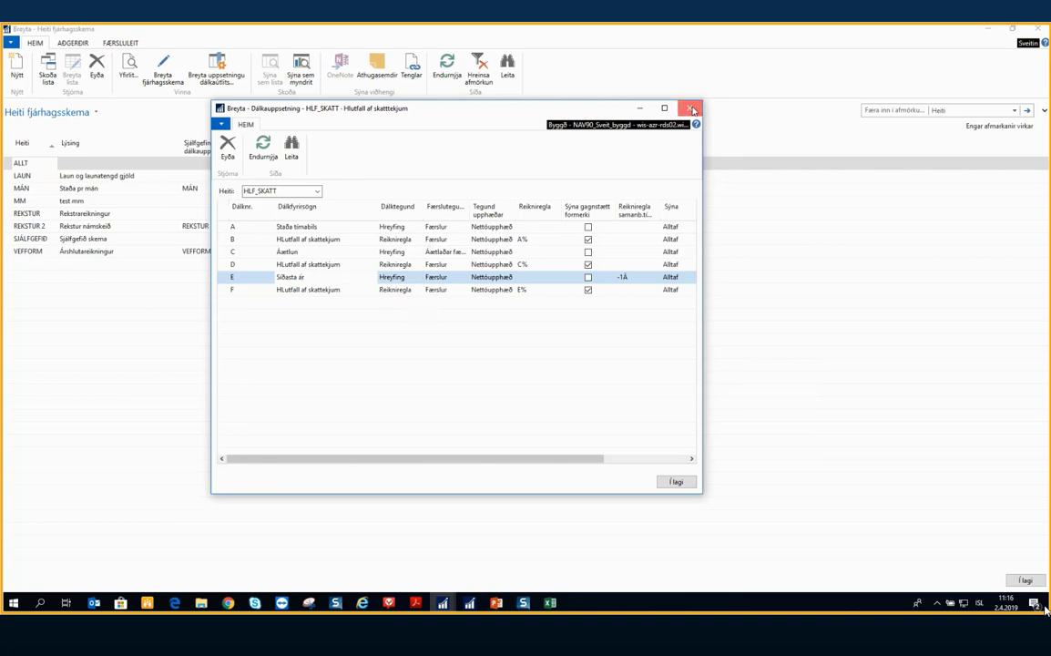
left_click(692, 108)
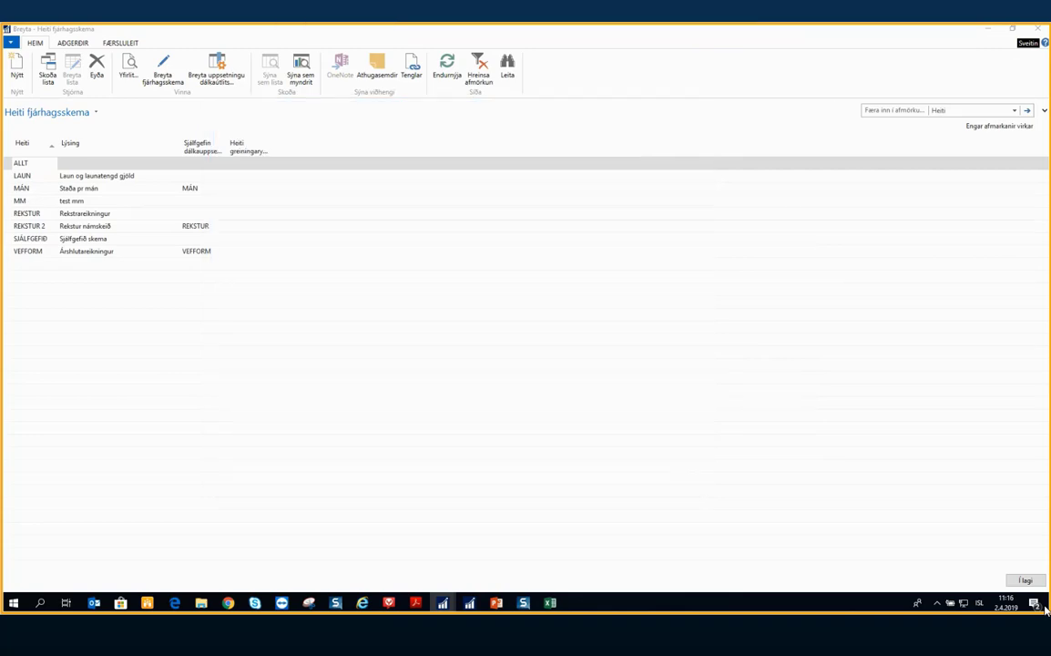